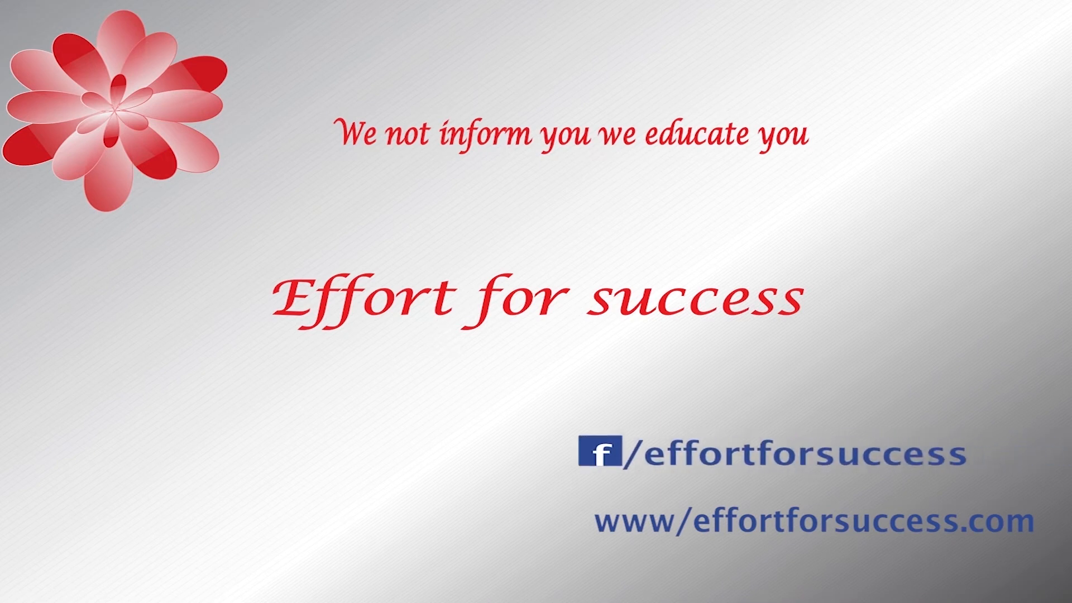
# Draw a rectangle about 75 px wide and 103 px high near the artboard's upper-left corner.
pyautogui.click(13, 143)
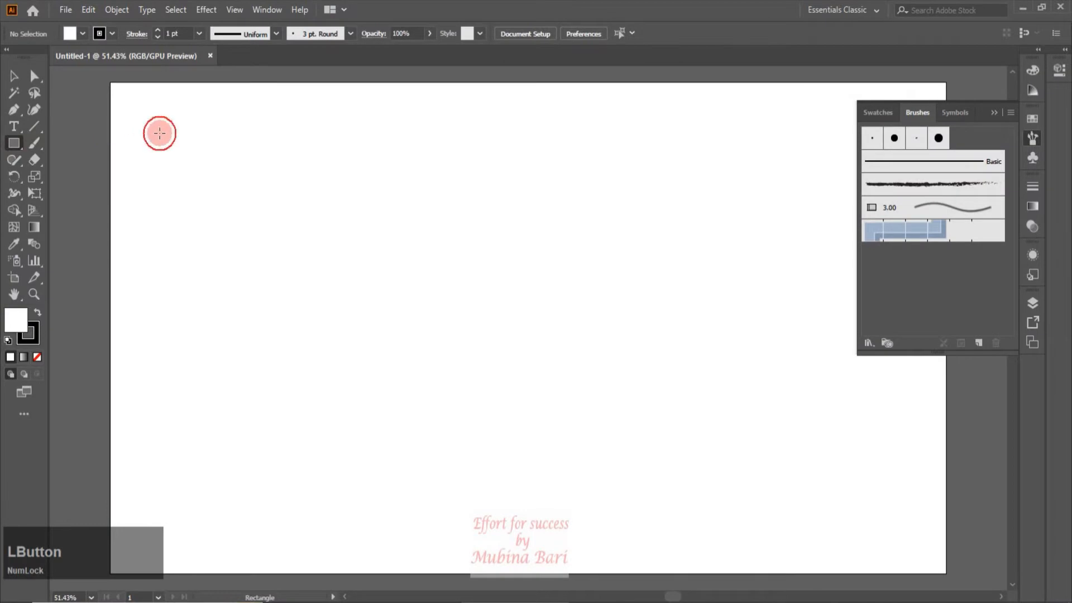
pyautogui.moveTo(160, 133); pyautogui.dragTo(192, 181)
pyautogui.click(13, 76)
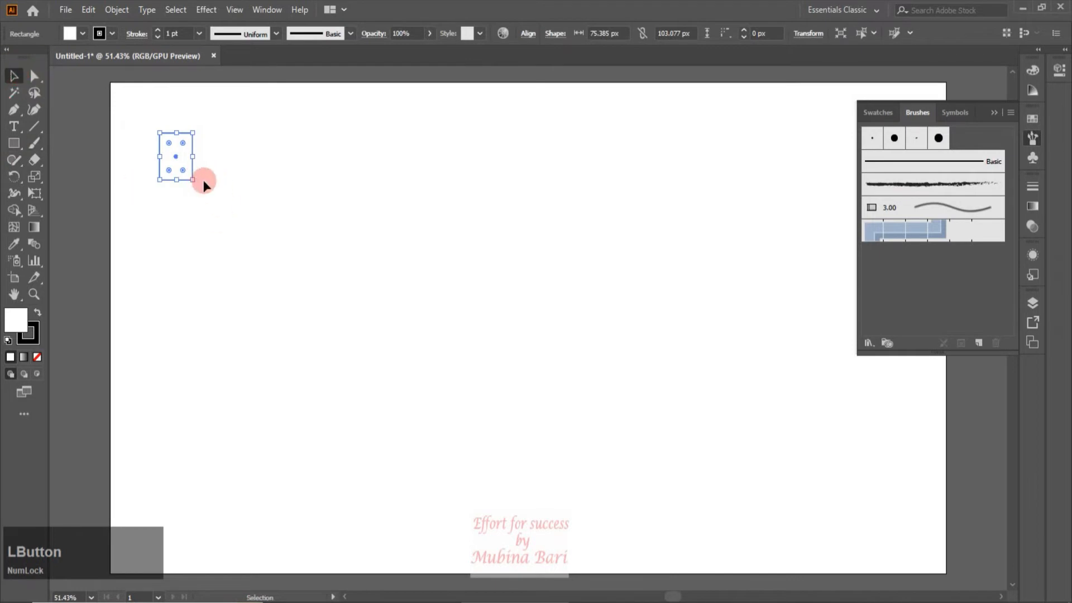
# Duplicate the rectangle in place, shrink the copy to about 60 by 85 px and fill the larger rectangle black.
pyautogui.press('c')
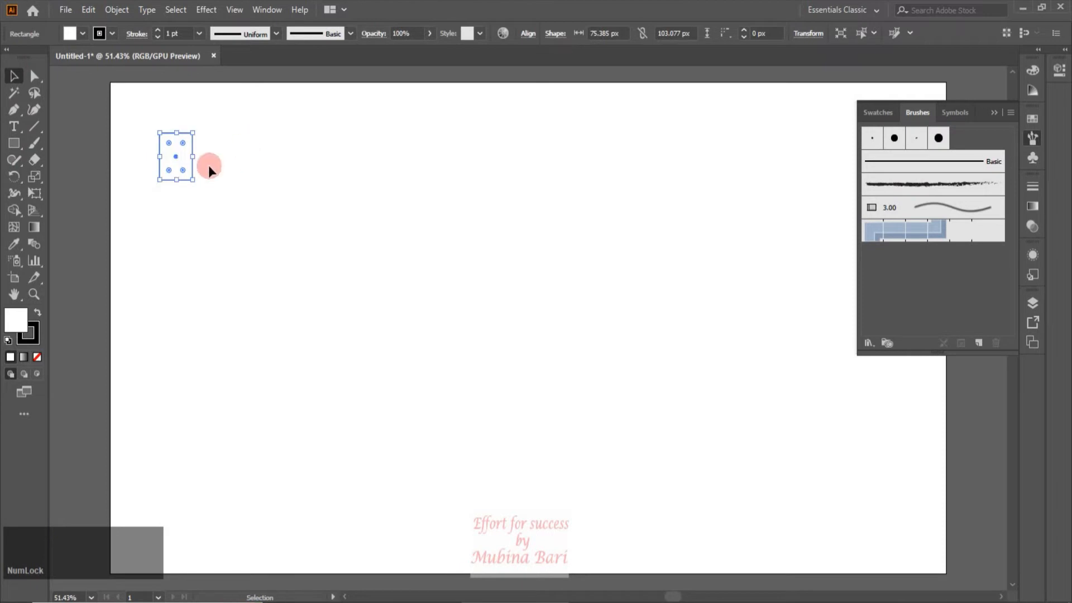
pyautogui.moveTo(193, 180); pyautogui.dragTo(186, 173)
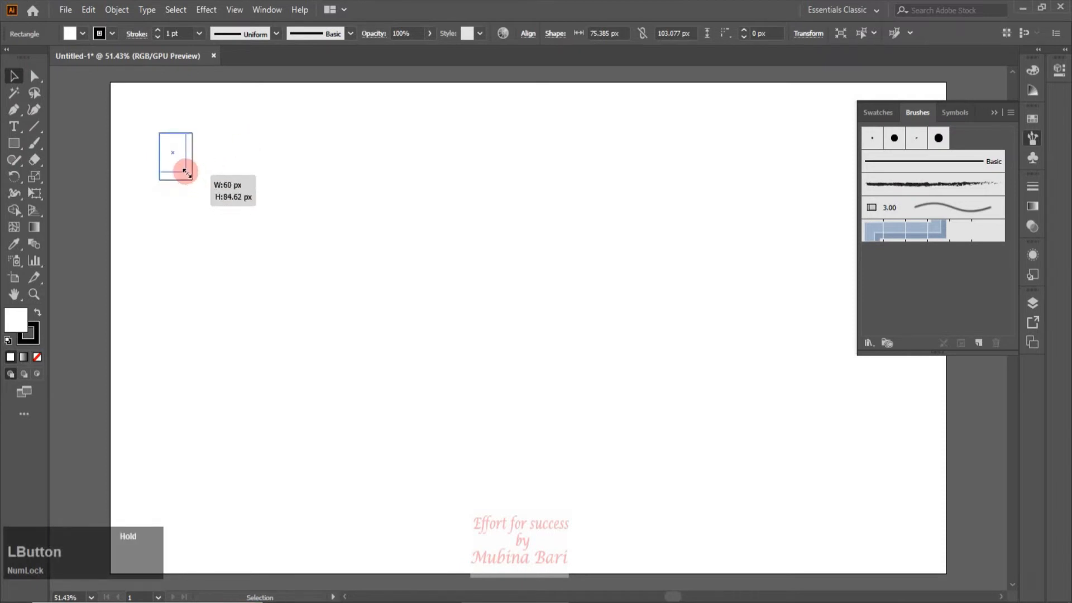
pyautogui.moveTo(186, 173); pyautogui.dragTo(192, 179)
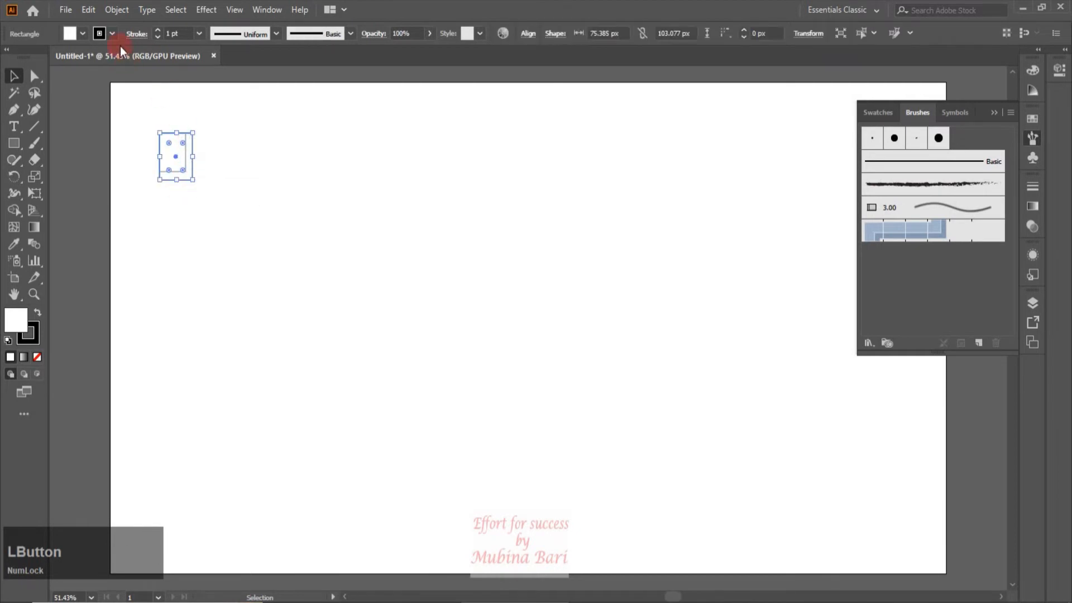
pyautogui.click(85, 33)
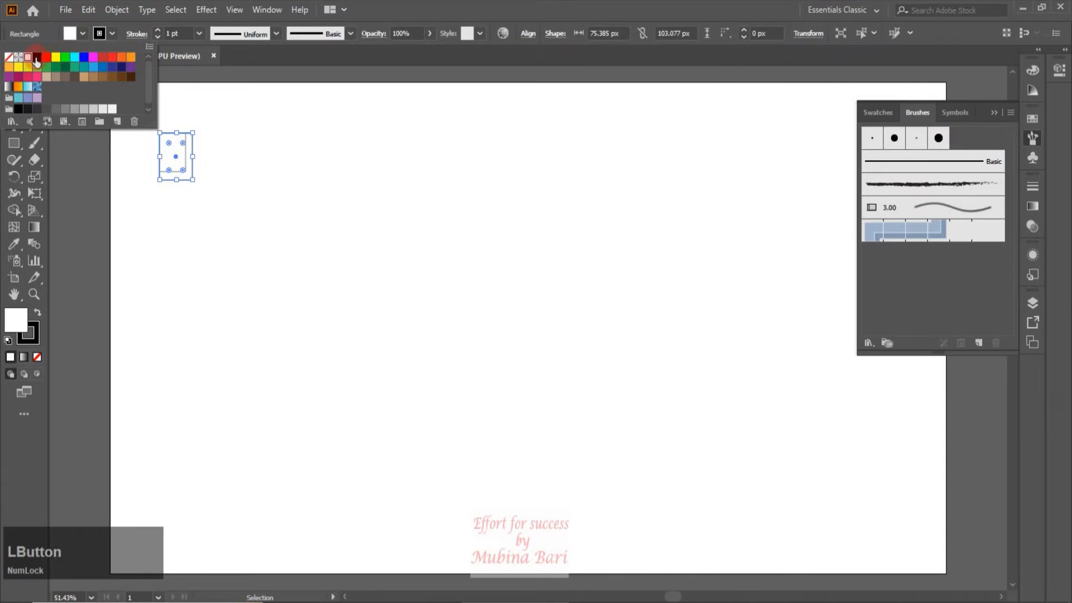
pyautogui.click(37, 58)
pyautogui.click(139, 184)
# Center the white and black rectangles on each other horizontally and vertically.
pyautogui.moveTo(145, 122); pyautogui.dragTo(206, 182)
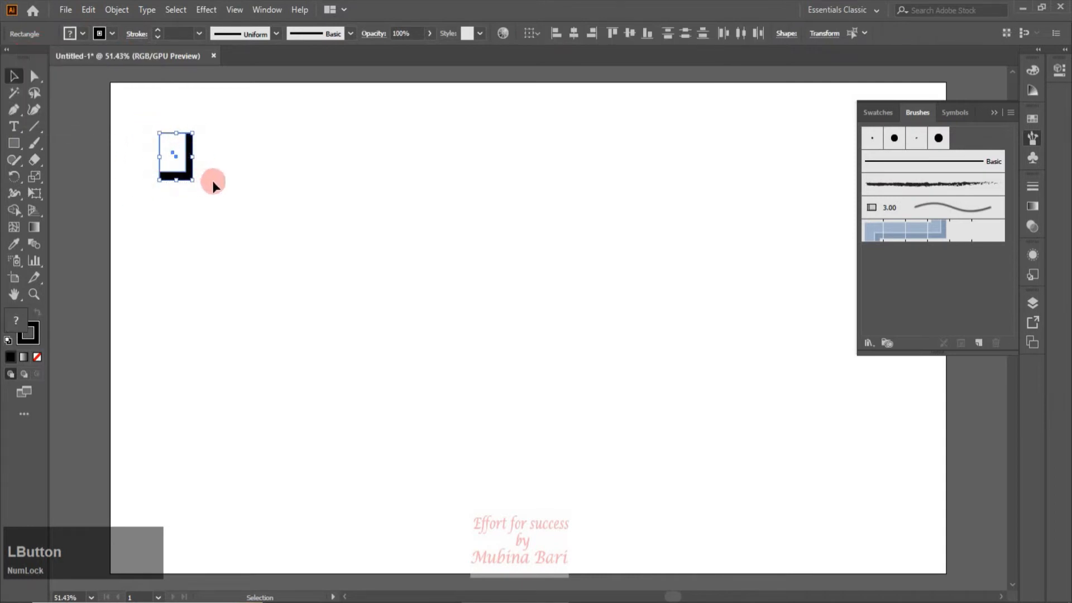
pyautogui.click(578, 38)
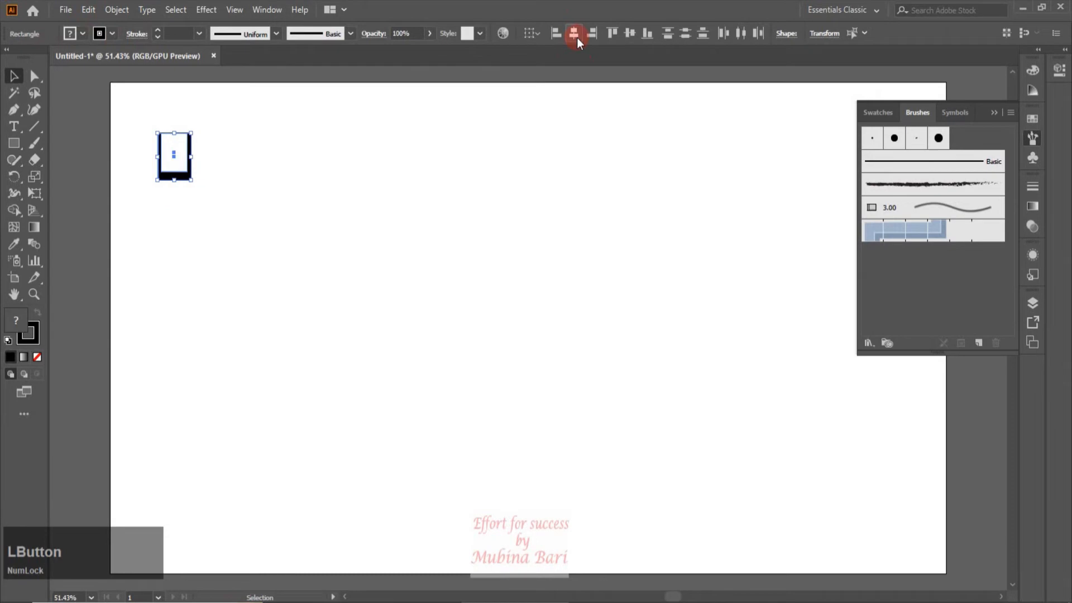
pyautogui.click(644, 38)
pyautogui.click(631, 35)
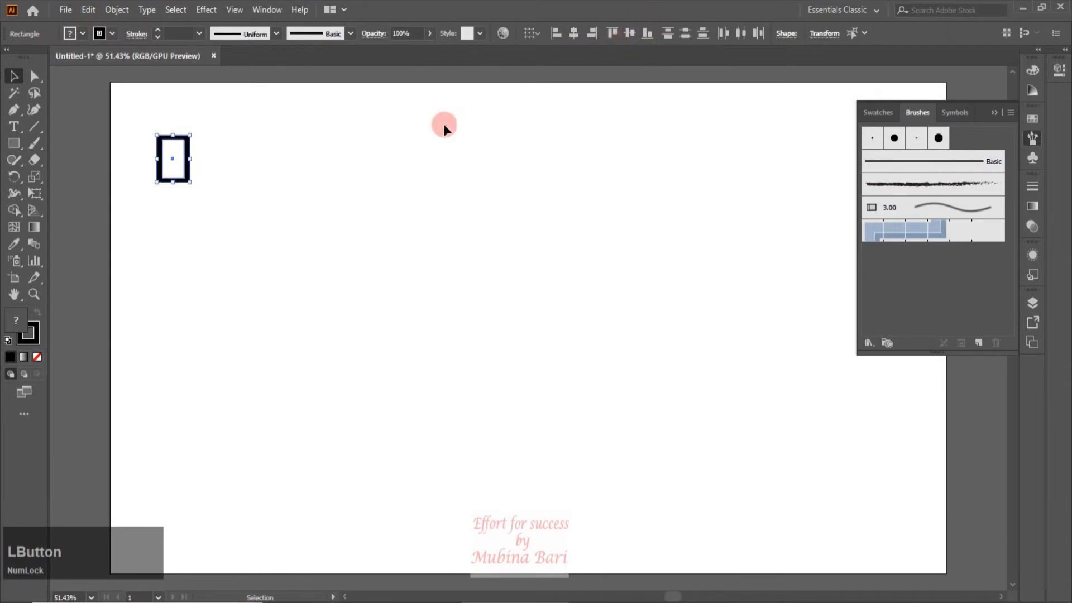
pyautogui.click(290, 133)
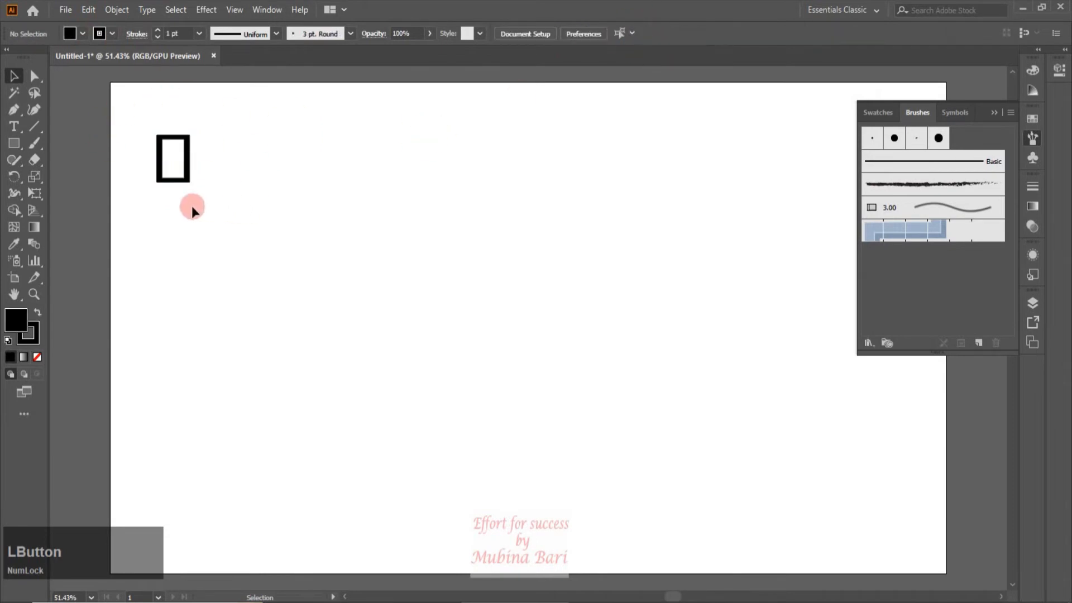
# Create a pattern brush from the two nested rectangles, keeping the default name and options.
pyautogui.moveTo(143, 129); pyautogui.dragTo(216, 164)
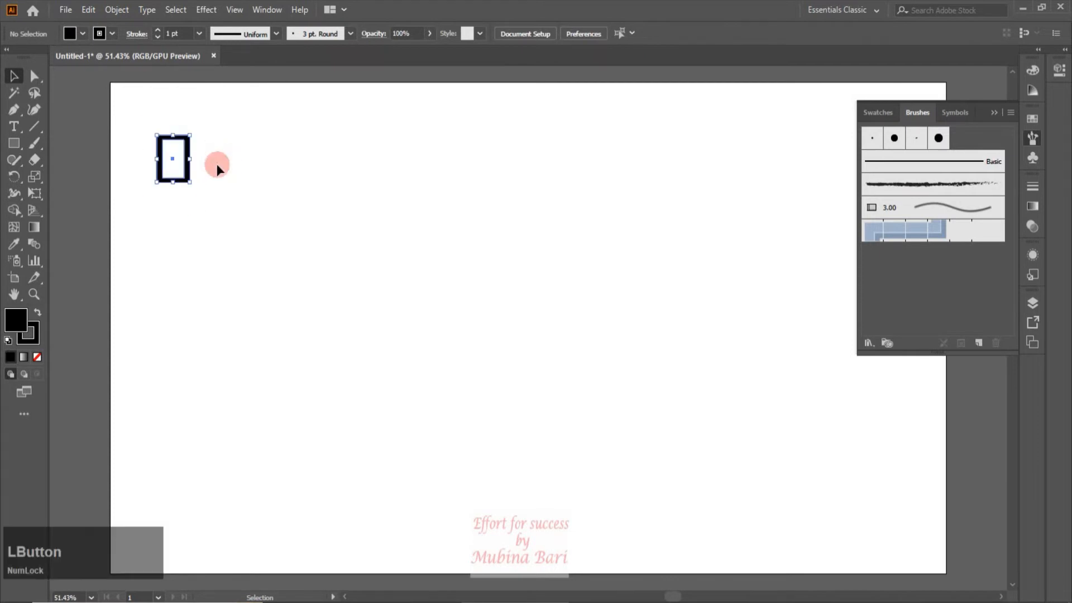
pyautogui.click(978, 344)
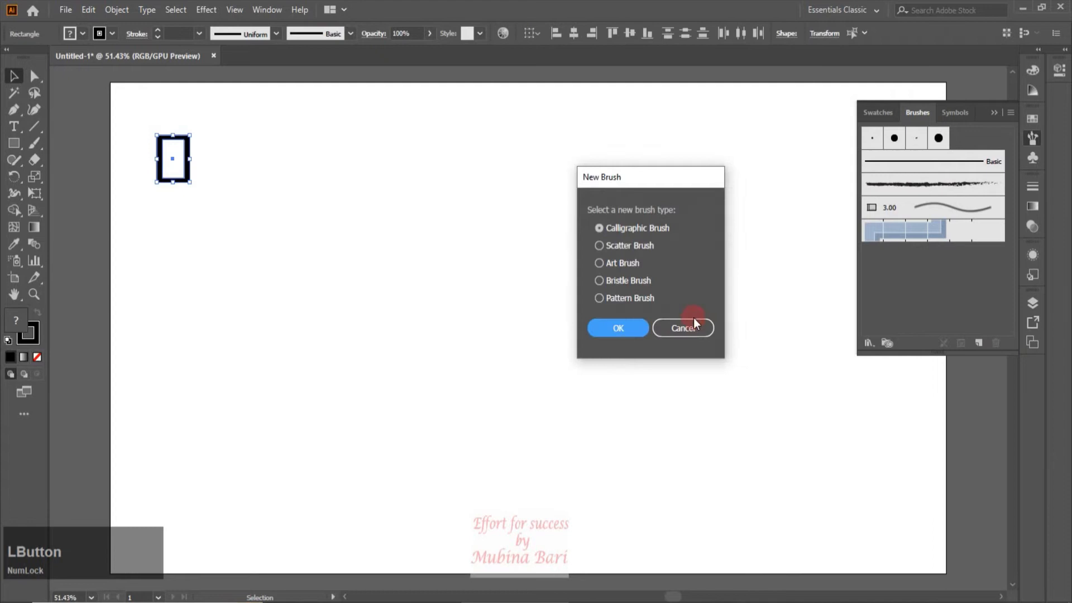
pyautogui.click(599, 298)
pyautogui.click(626, 334)
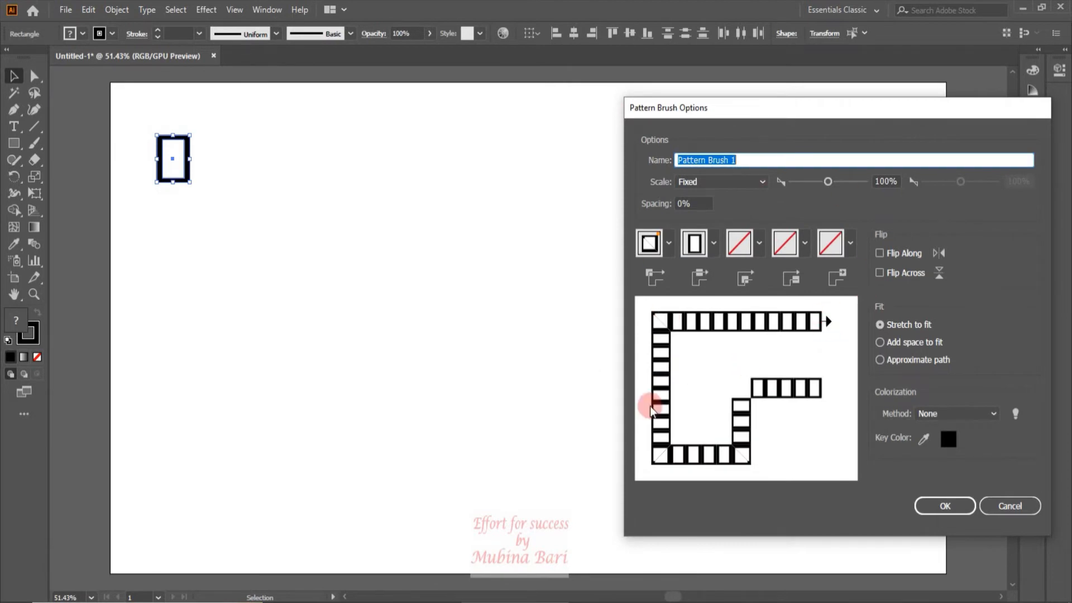
pyautogui.click(959, 505)
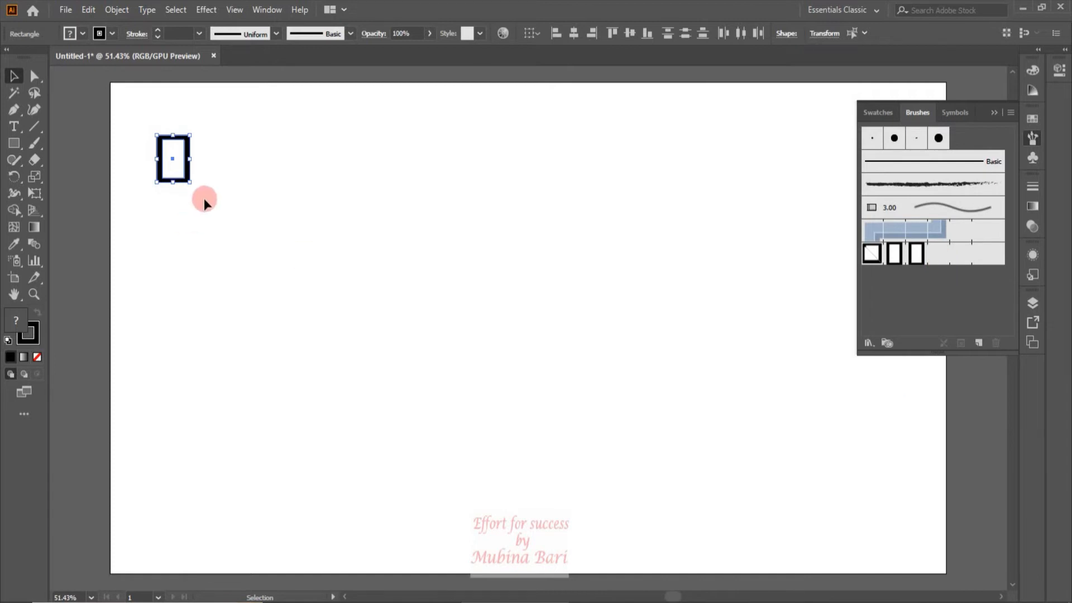
# Create a scatter brush with default options from the same rectangles, and delete the rectangles from the artboard.
pyautogui.click(979, 342)
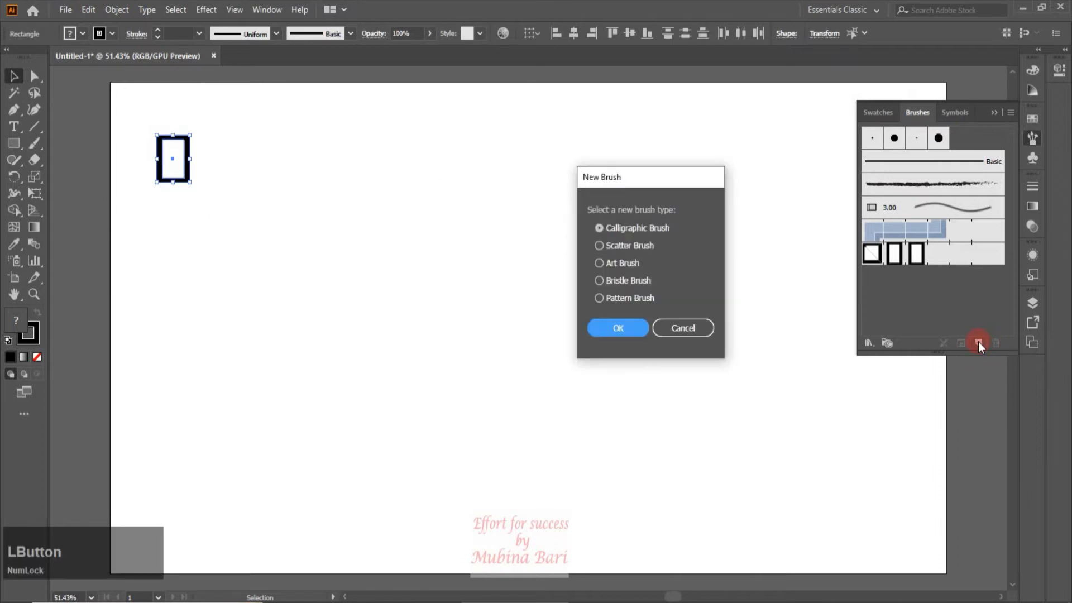
pyautogui.click(596, 245)
pyautogui.click(604, 328)
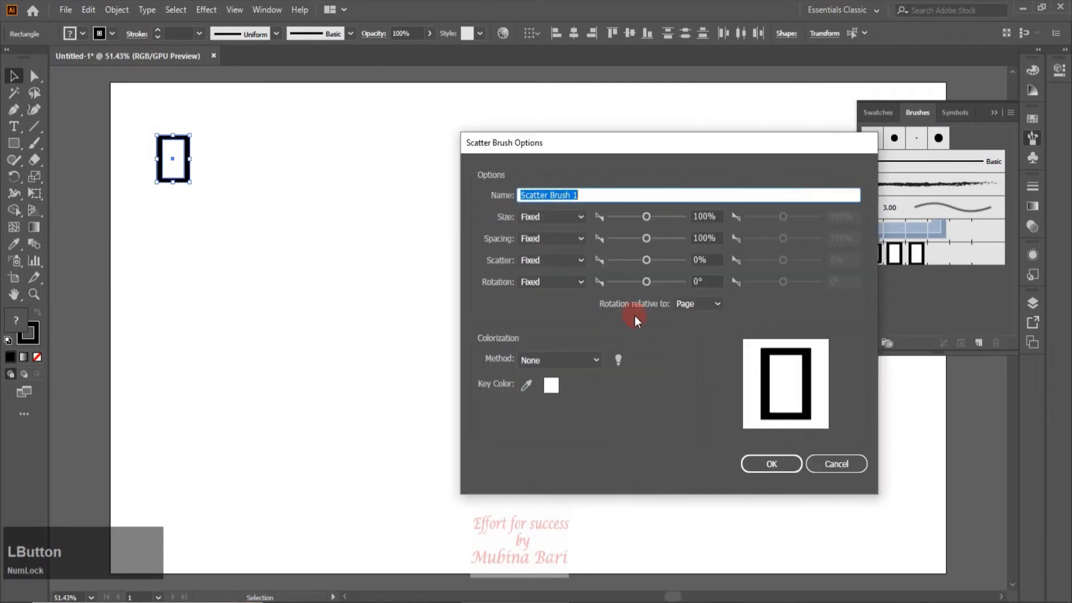
pyautogui.click(775, 464)
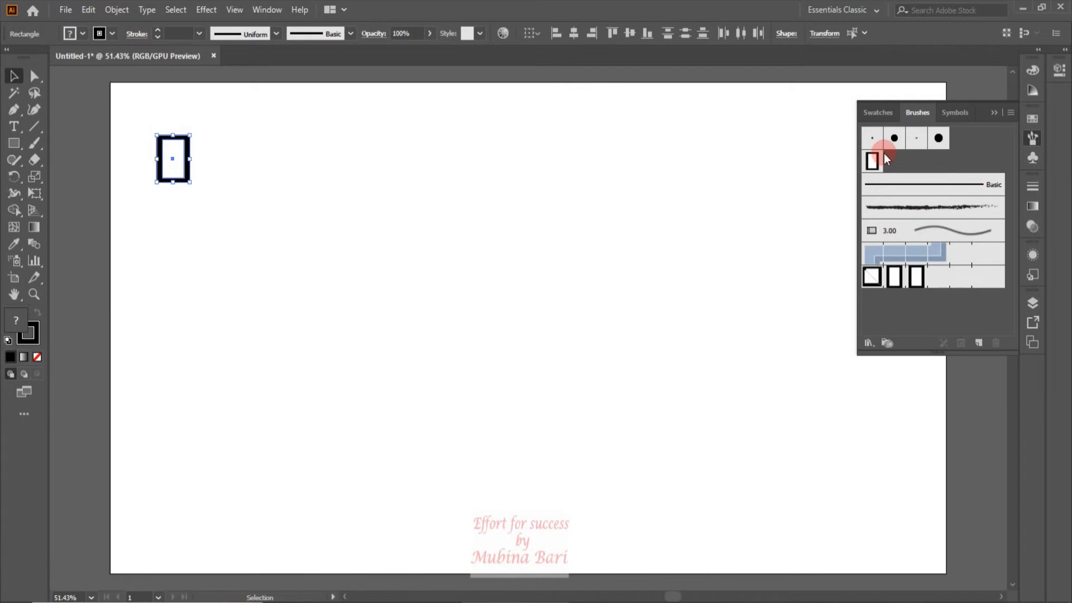
pyautogui.press('Delete')
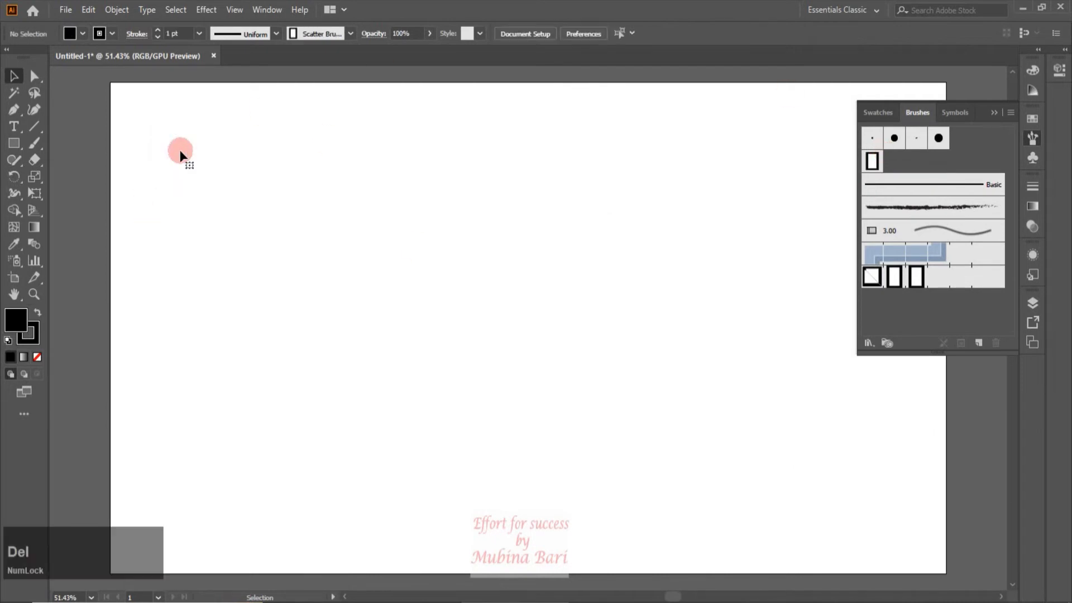
# Draw a circle about 438 px across at the middle of the artboard with the default white fill and black stroke.
pyautogui.moveTo(21, 150); pyautogui.dragTo(63, 179)
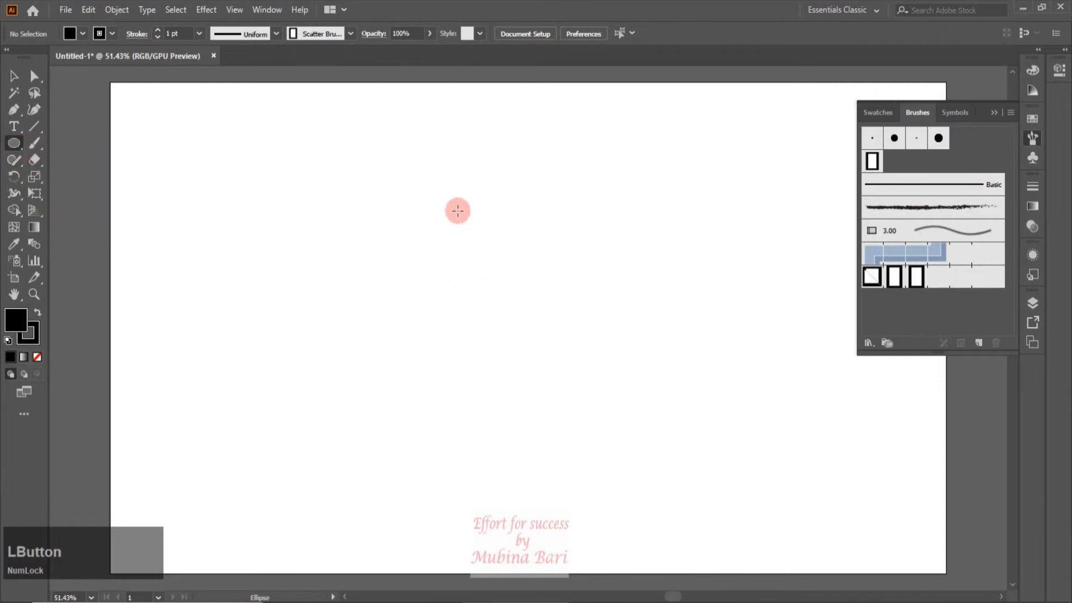
pyautogui.moveTo(458, 210); pyautogui.dragTo(648, 409)
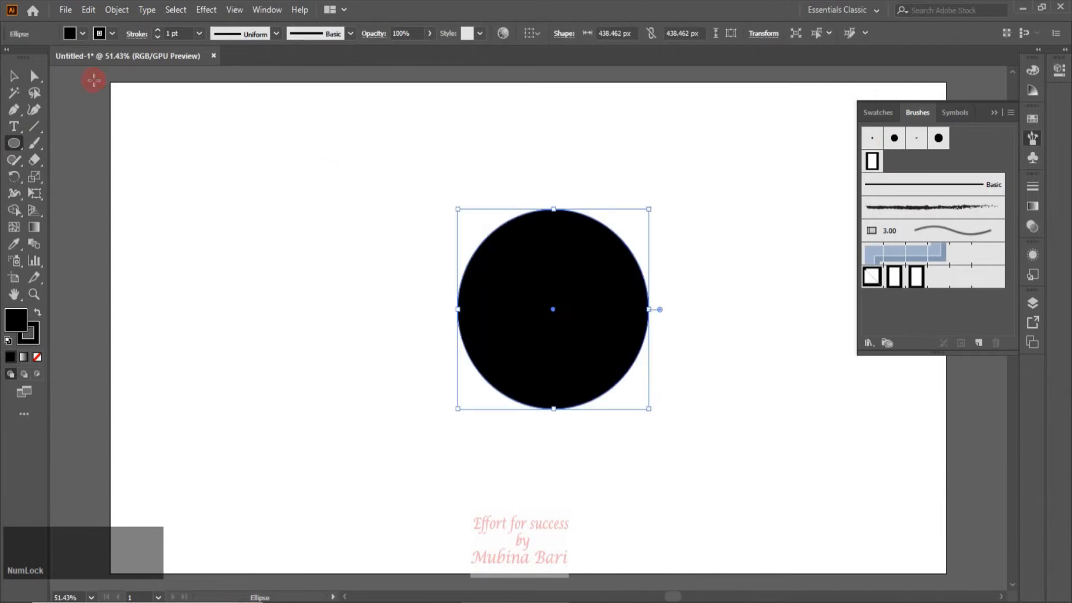
pyautogui.click(8, 340)
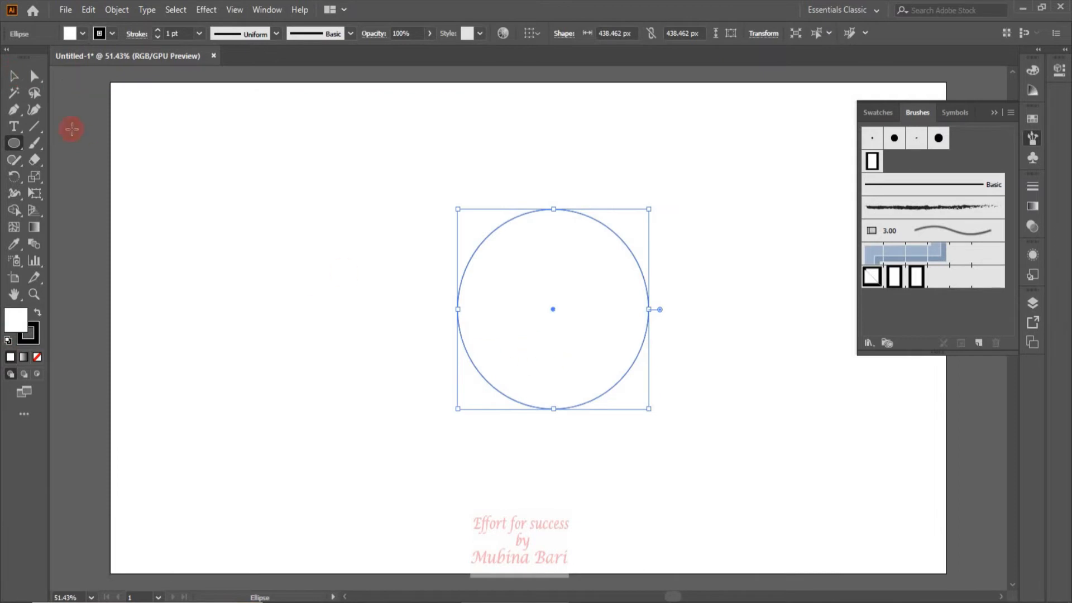
# Place a copy of the circle to its left and apply the rectangle scatter brush to the original circle.
pyautogui.click(14, 75)
pyautogui.moveTo(536, 323); pyautogui.dragTo(248, 335)
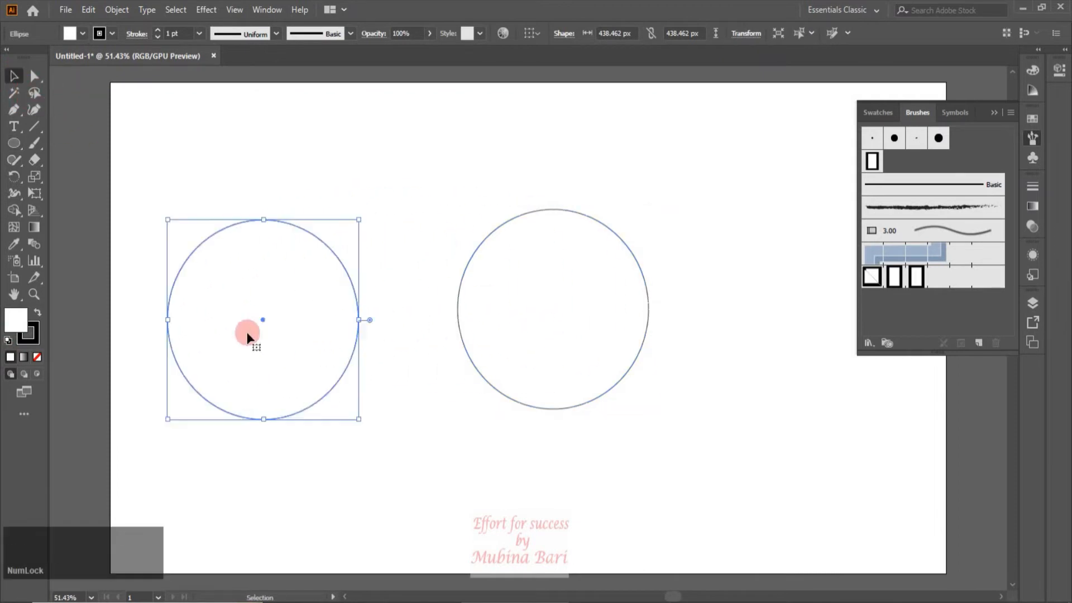
pyautogui.click(517, 403)
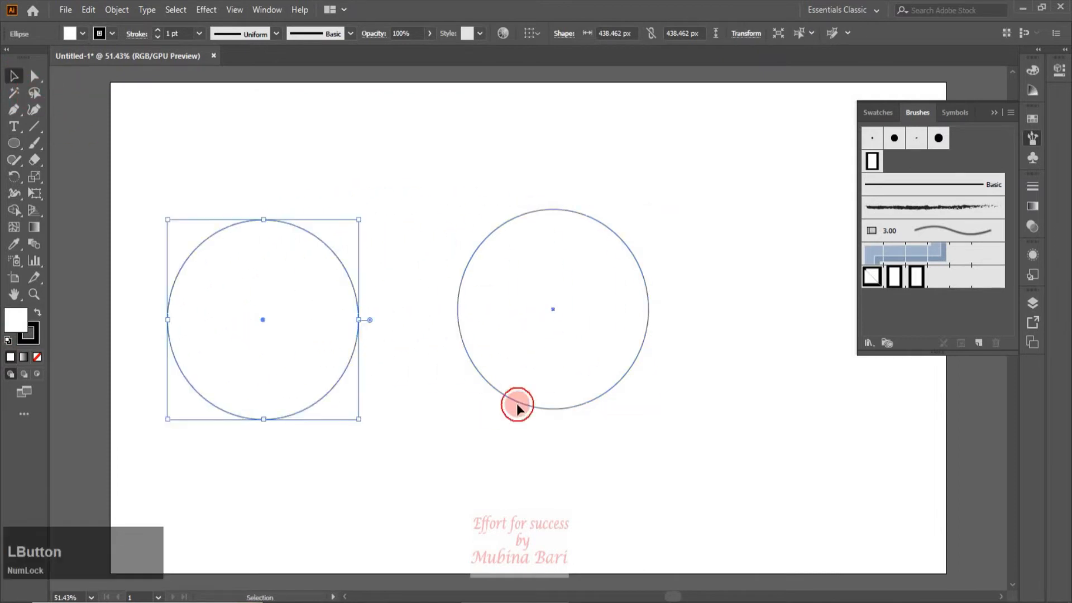
pyautogui.click(872, 161)
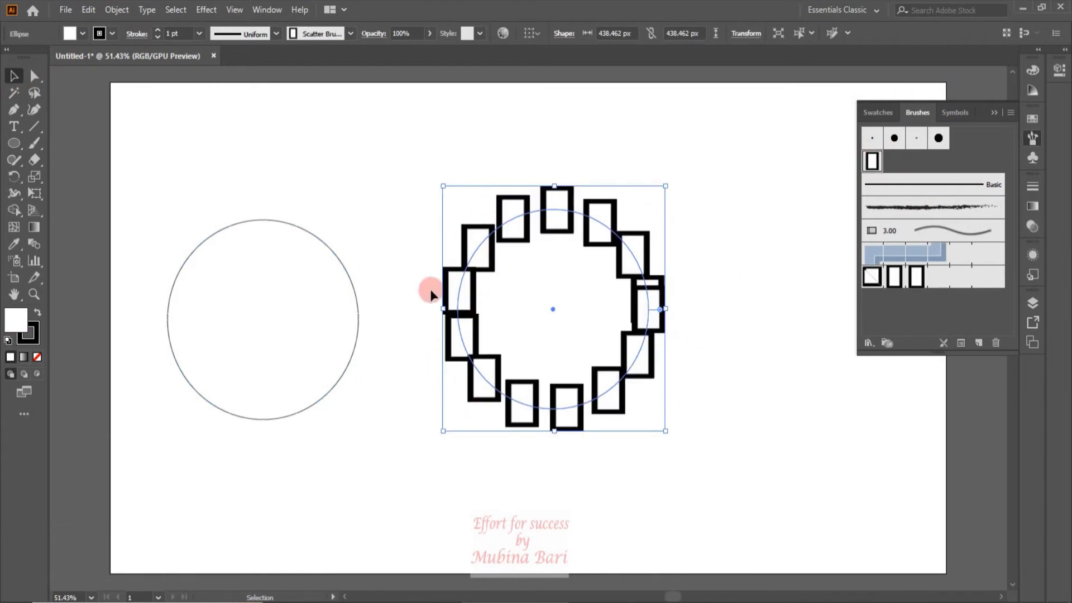
pyautogui.click(717, 219)
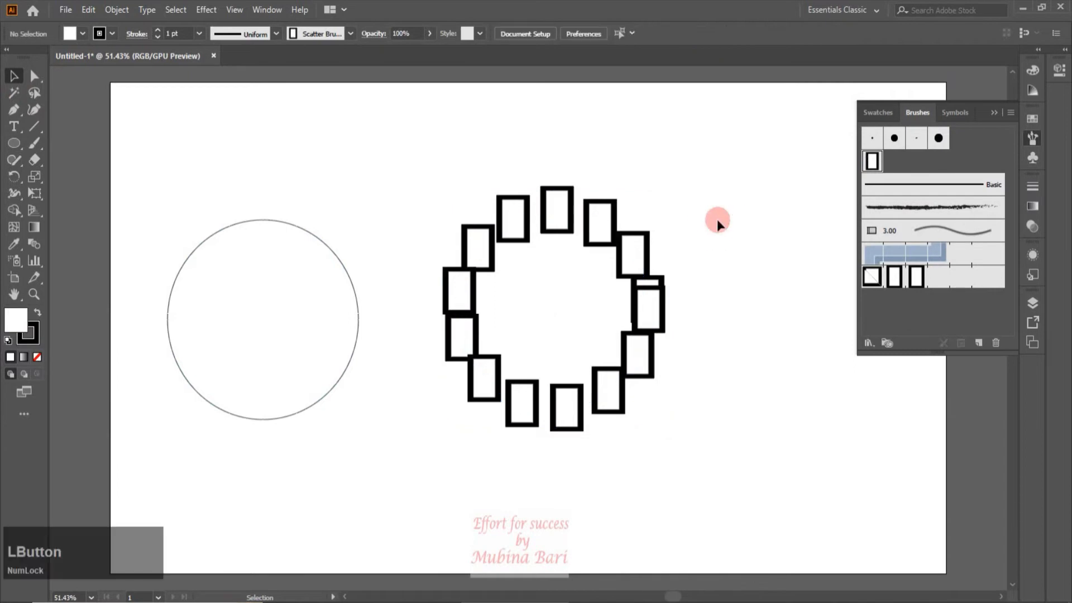
# Apply the rectangle pattern brush to the left circle.
pyautogui.click(331, 390)
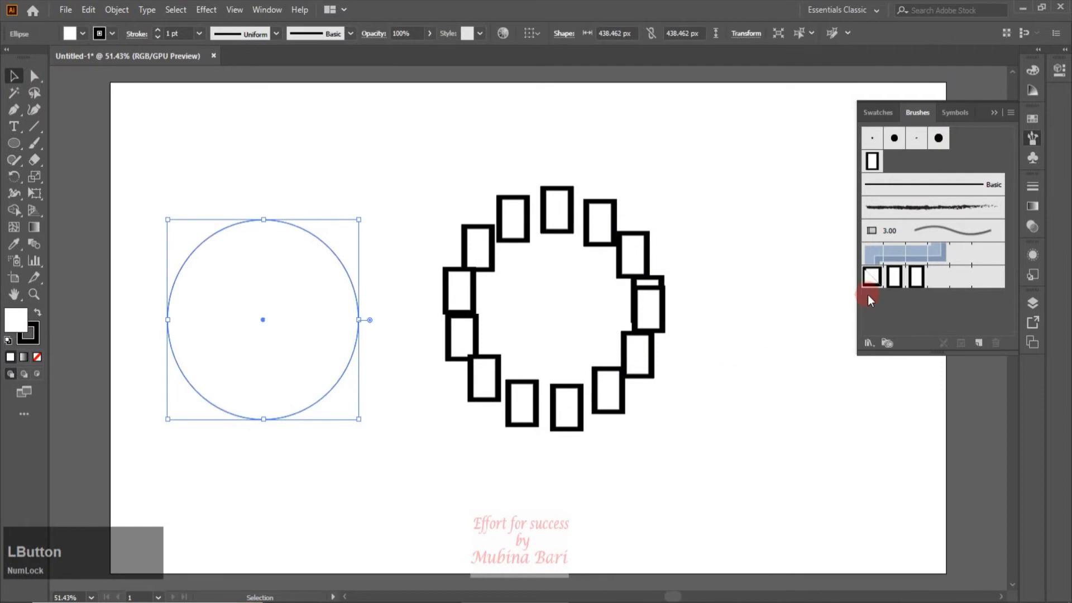
pyautogui.click(896, 279)
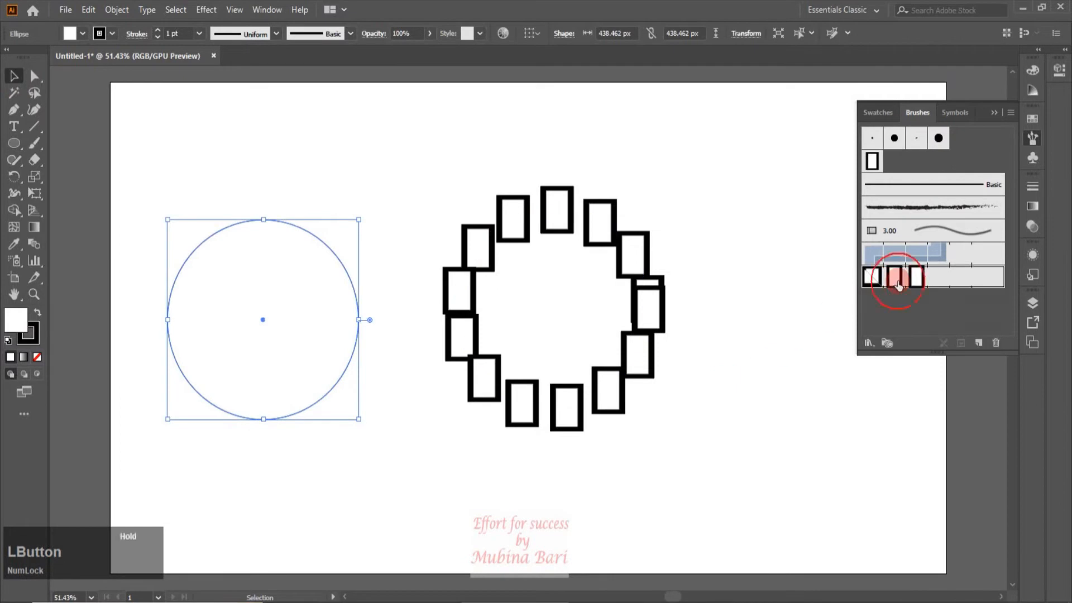
pyautogui.click(700, 492)
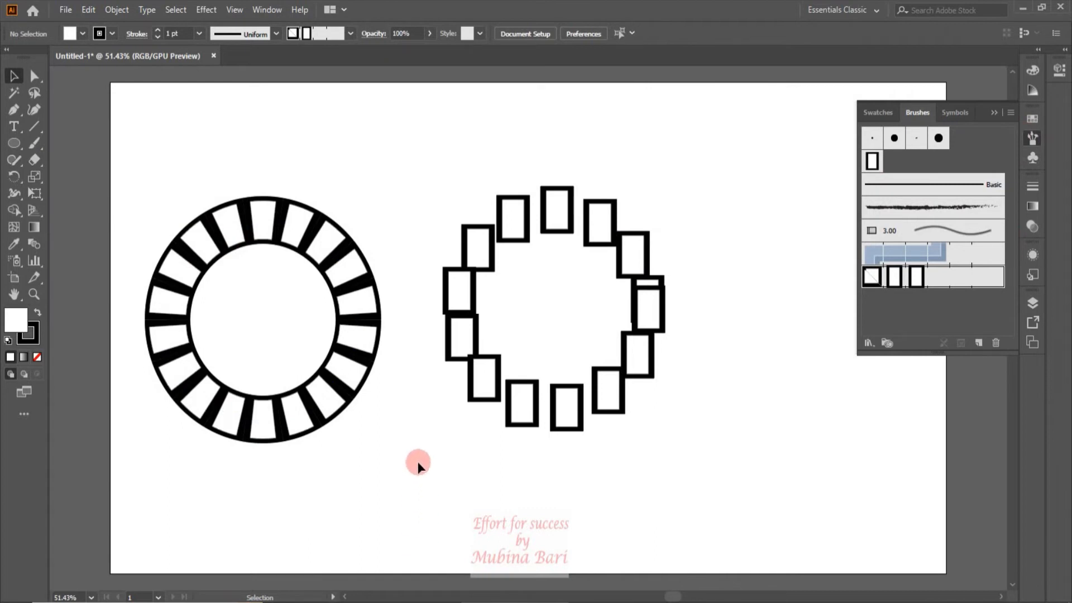
# Delete both brushed circles from the artboard.
pyautogui.click(450, 335)
pyautogui.press('Delete')
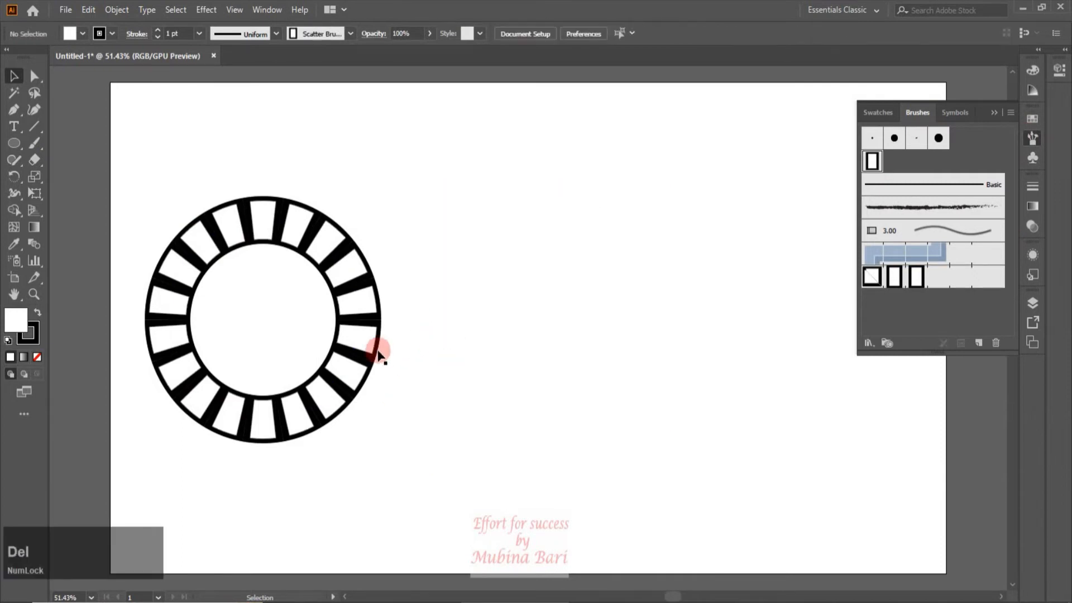
pyautogui.click(376, 351)
pyautogui.press('Delete')
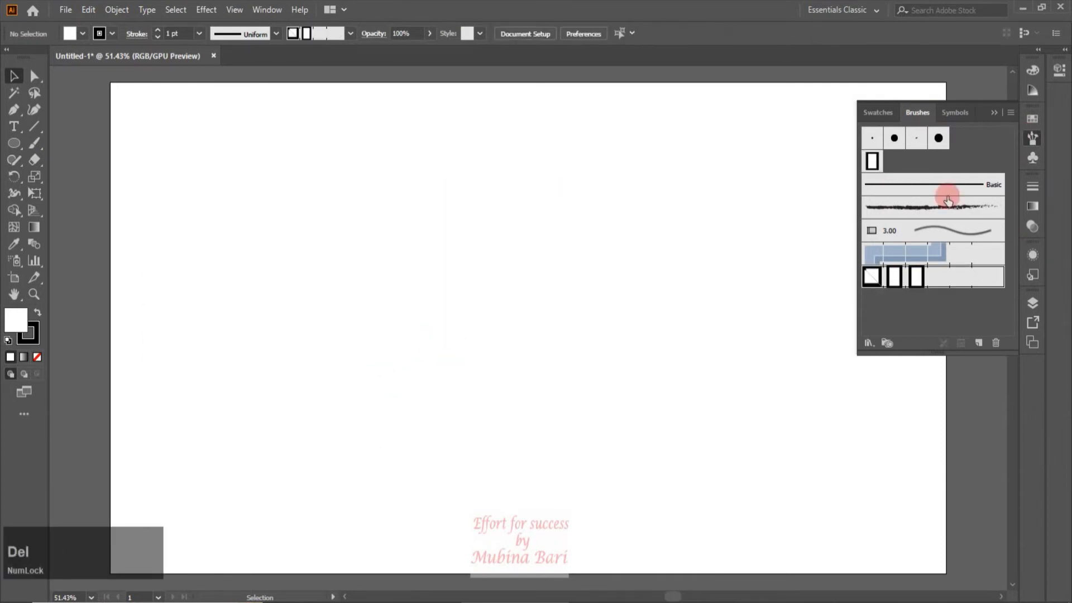
# Delete the rectangle scatter brush from the document's brushes.
pyautogui.click(873, 160)
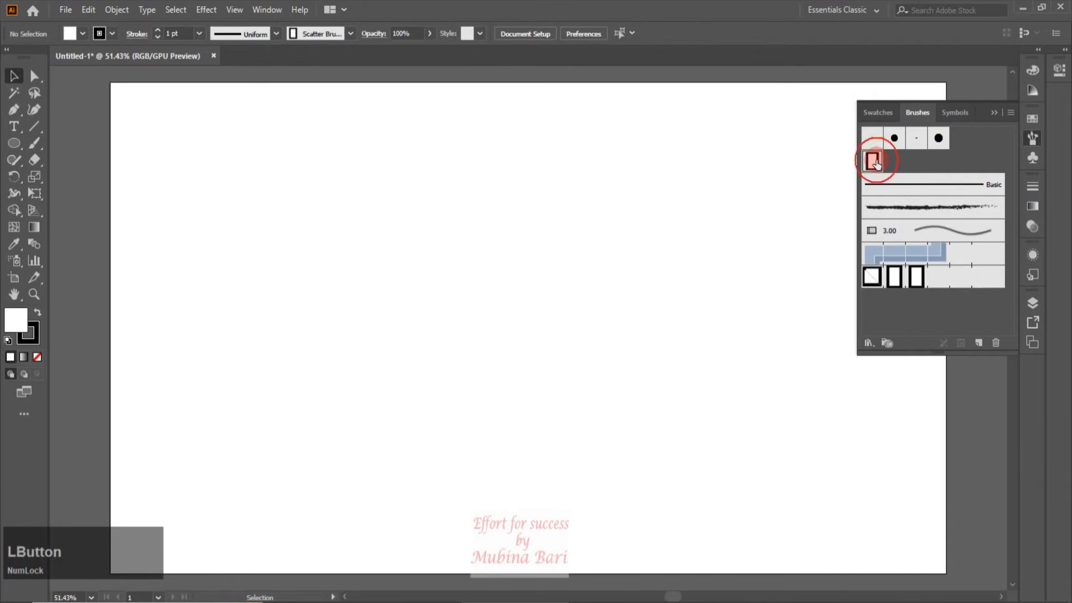
pyautogui.click(996, 342)
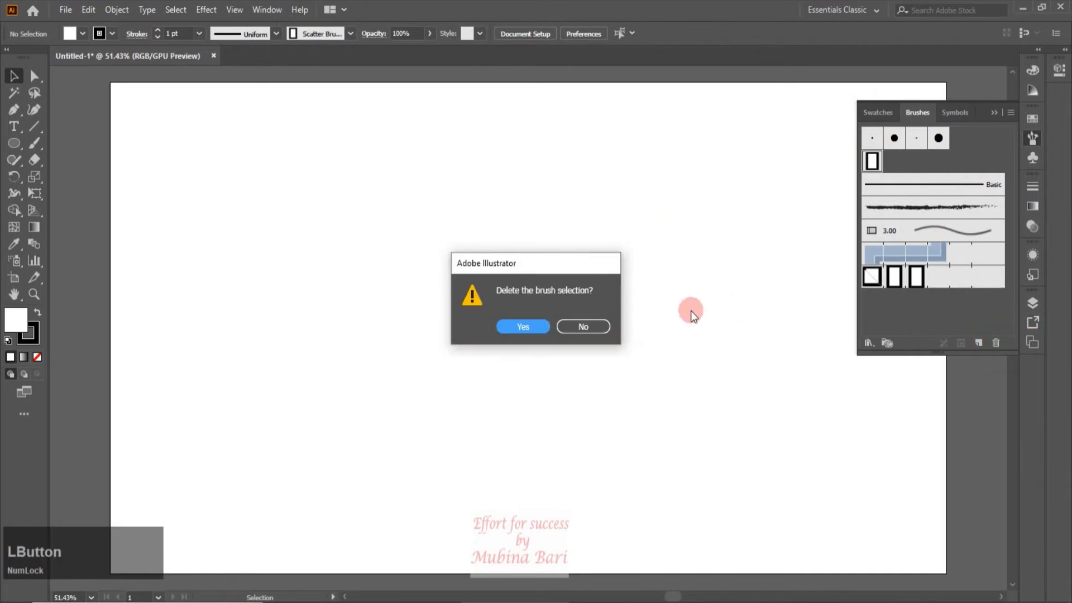
pyautogui.click(537, 331)
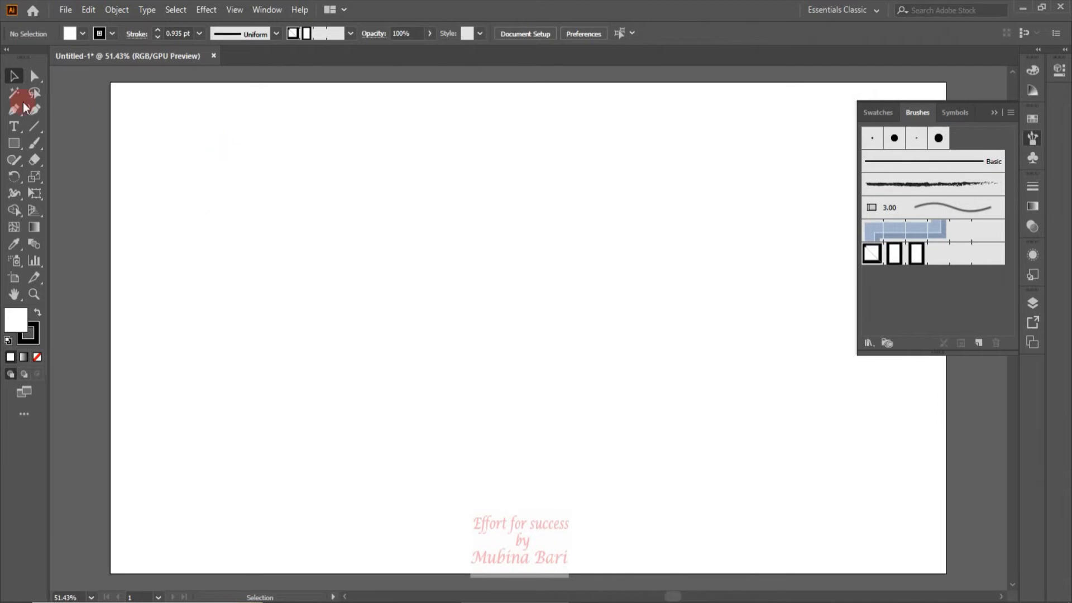
# Draw an open stepped path of straight horizontal and vertical segments, about 570 px wide, on the artboard's left half with the Pen tool.
pyautogui.click(13, 112)
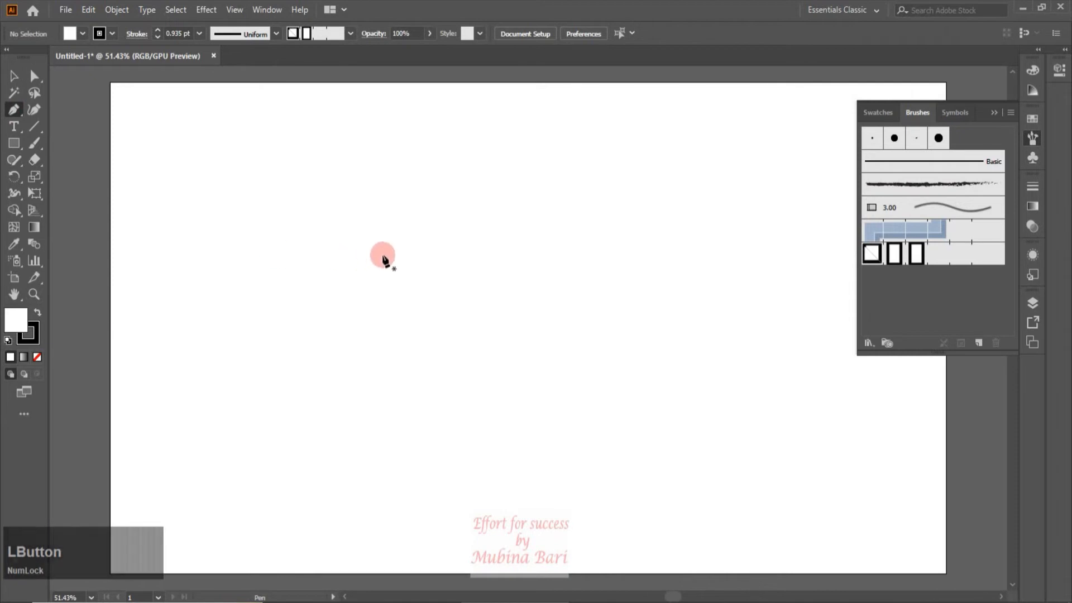
pyautogui.click(403, 255)
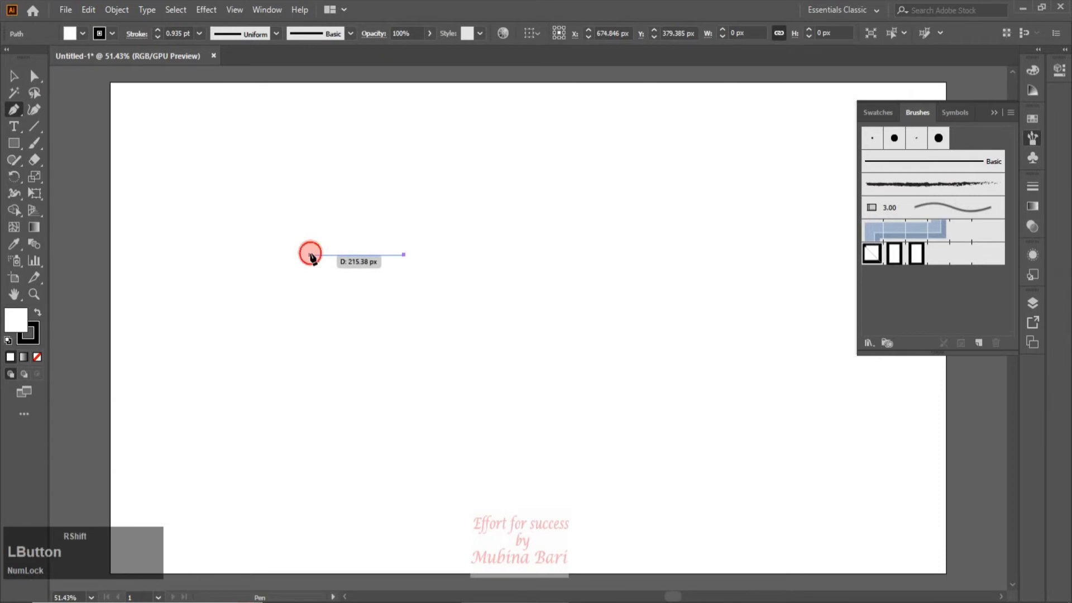
pyautogui.keyDown('shift'); pyautogui.click(310, 254); pyautogui.keyUp('shift')
pyautogui.keyDown('shift'); pyautogui.click(303, 167); pyautogui.keyUp('shift')
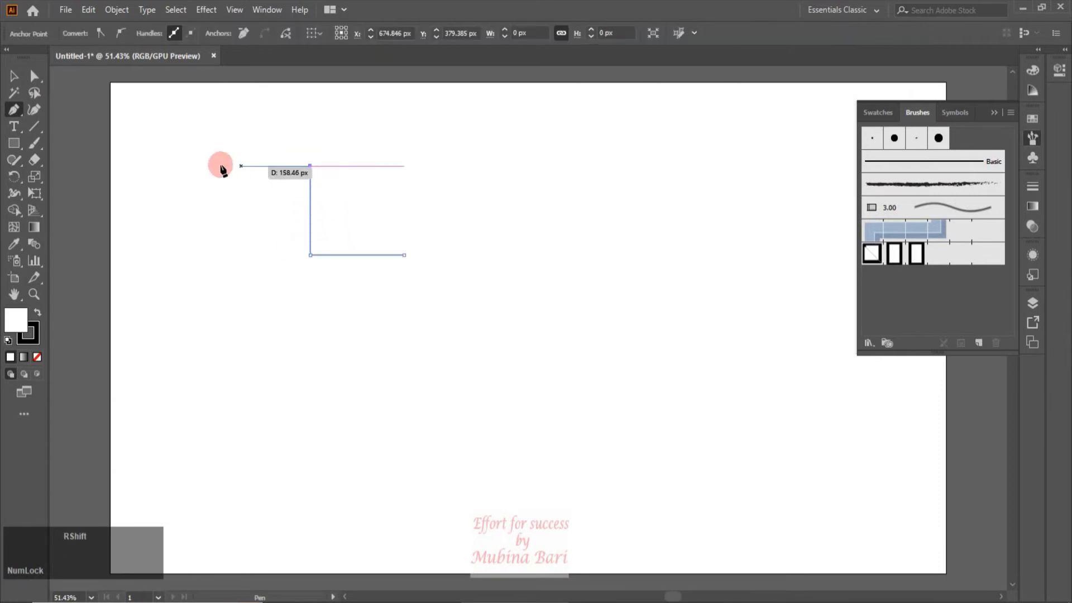
pyautogui.keyDown('shift'); pyautogui.click(162, 166); pyautogui.keyUp('shift')
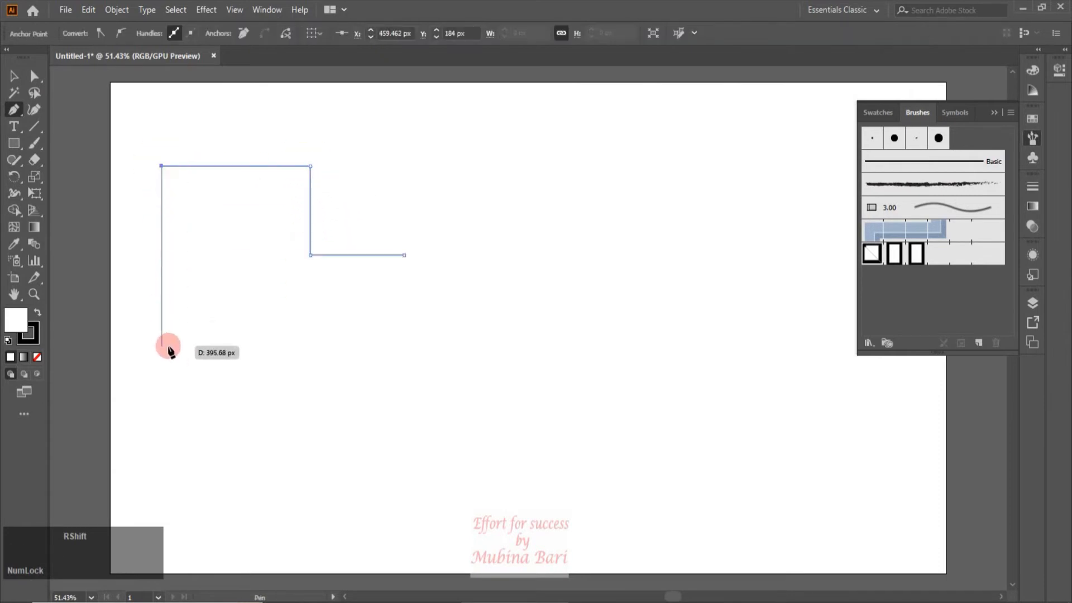
pyautogui.keyDown('shift'); pyautogui.click(172, 412); pyautogui.keyUp('shift')
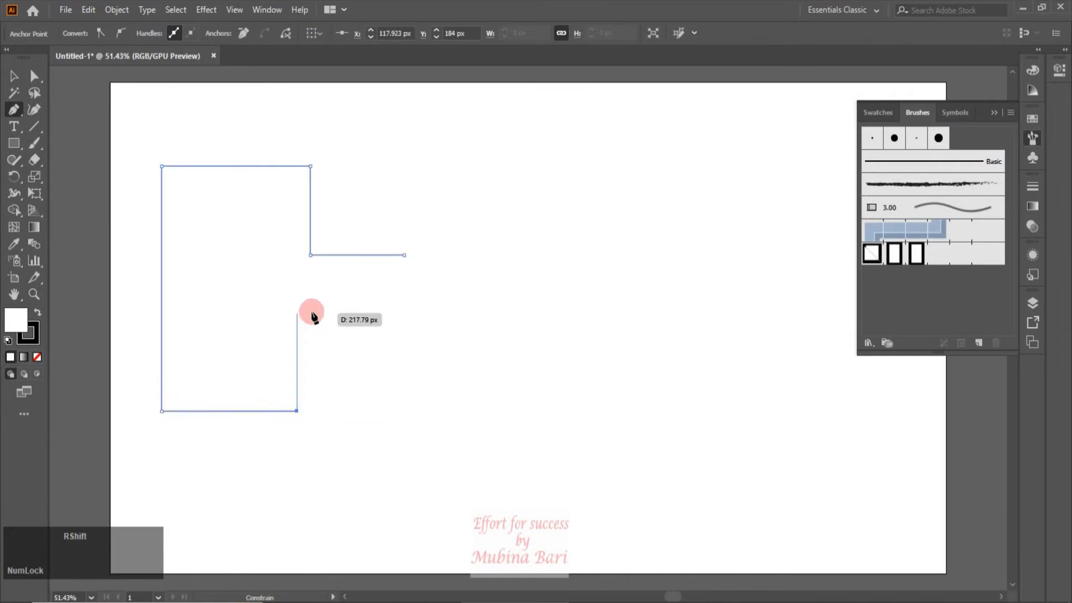
pyautogui.click(296, 339)
pyautogui.click(412, 339)
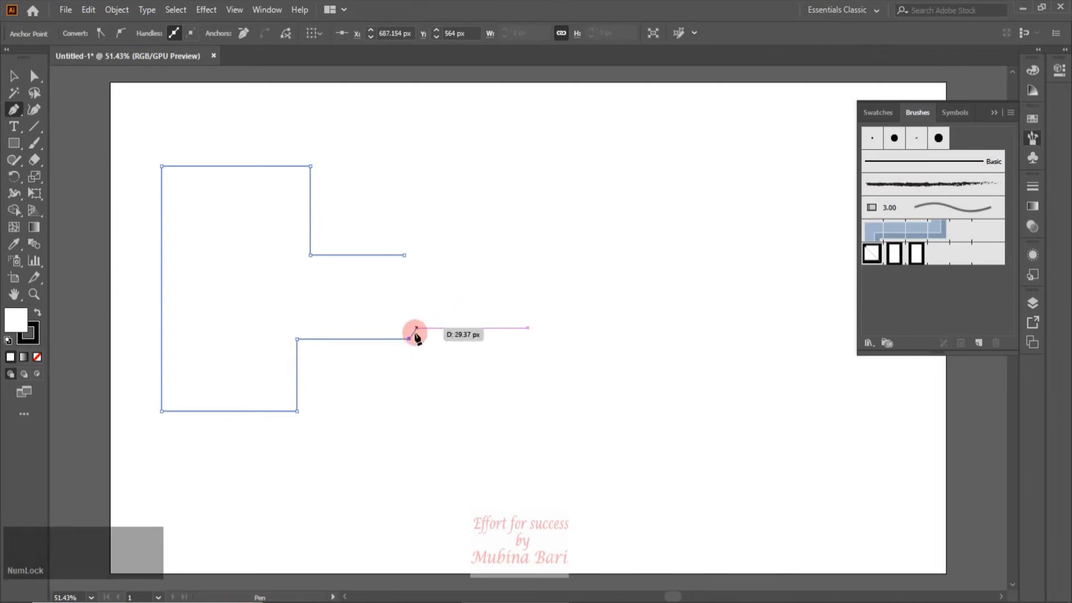
pyautogui.click(15, 76)
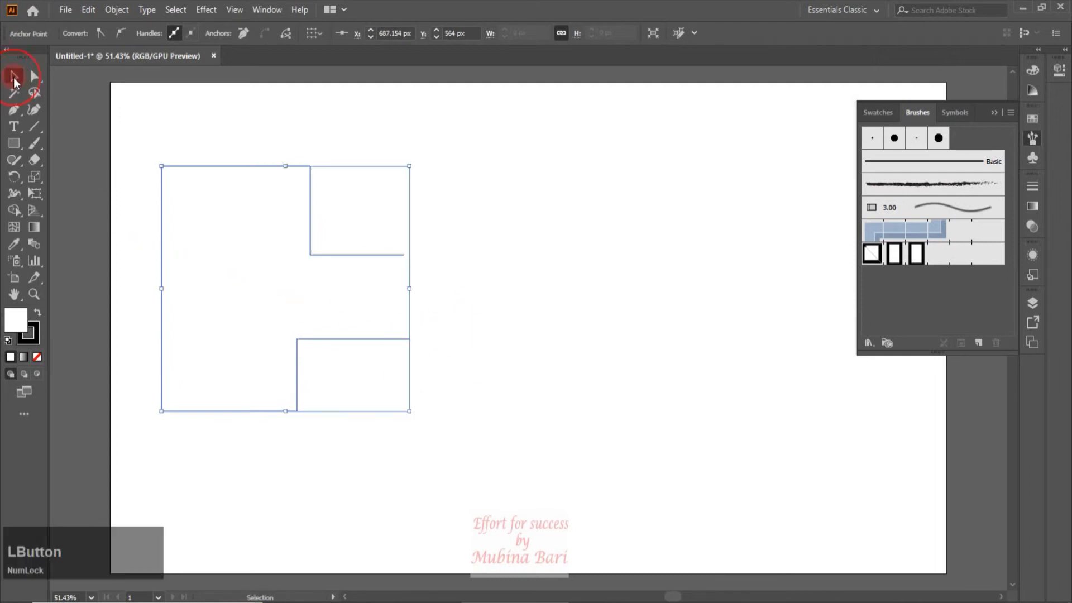
pyautogui.click(619, 334)
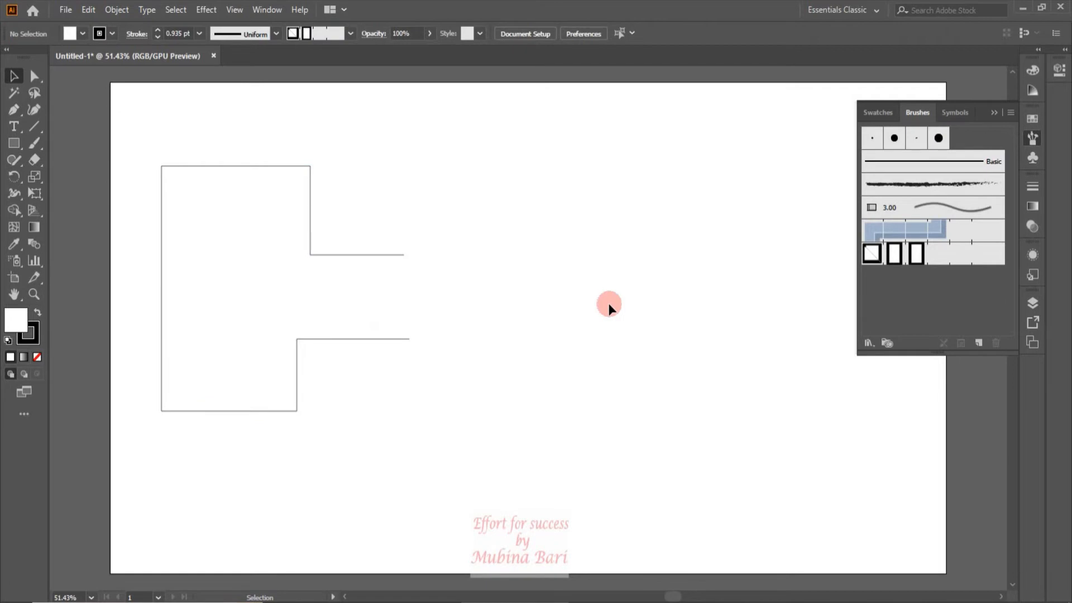
# Apply the rectangle pattern brush to the stepped path.
pyautogui.click(261, 268)
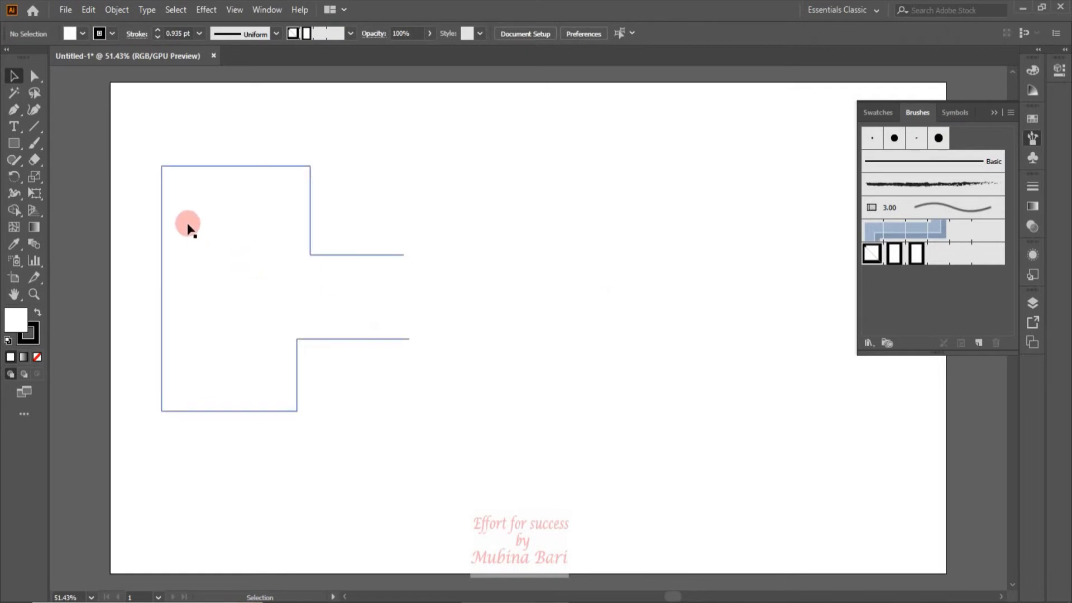
pyautogui.click(163, 192)
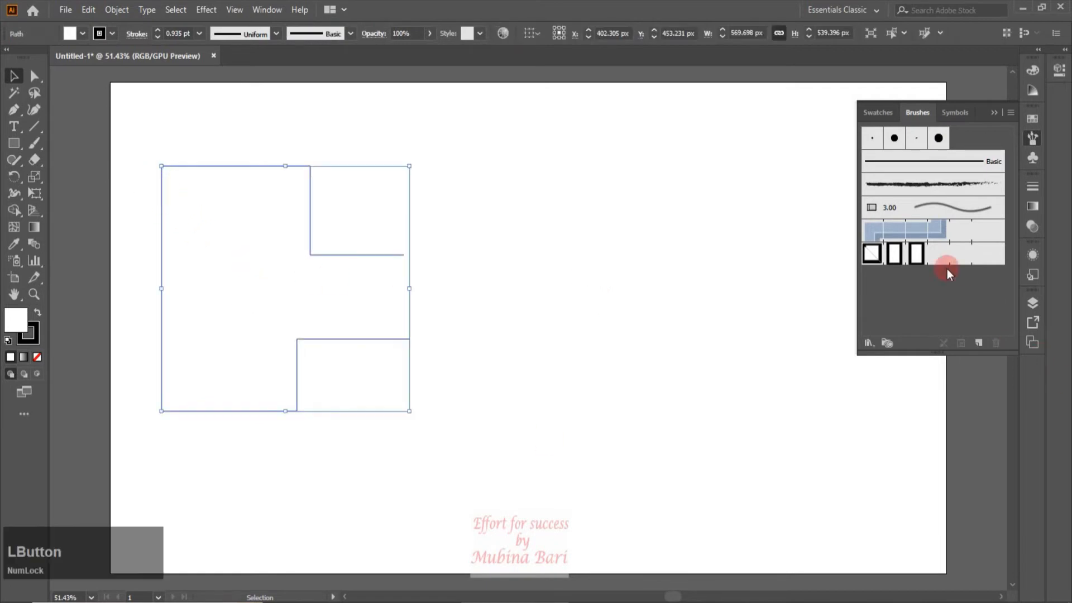
pyautogui.click(922, 254)
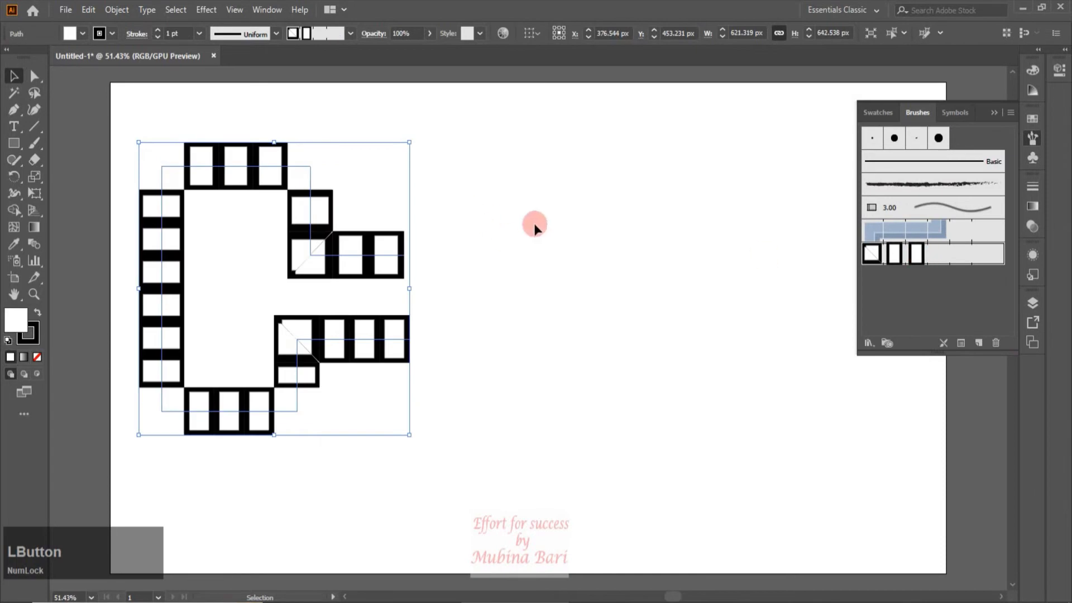
pyautogui.click(638, 374)
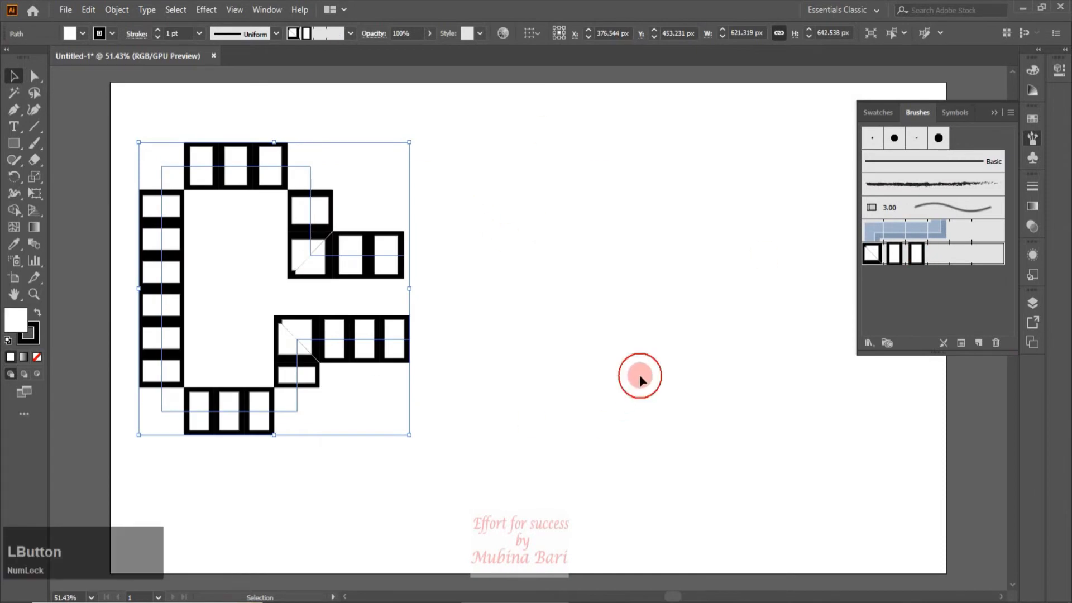
pyautogui.click(291, 397)
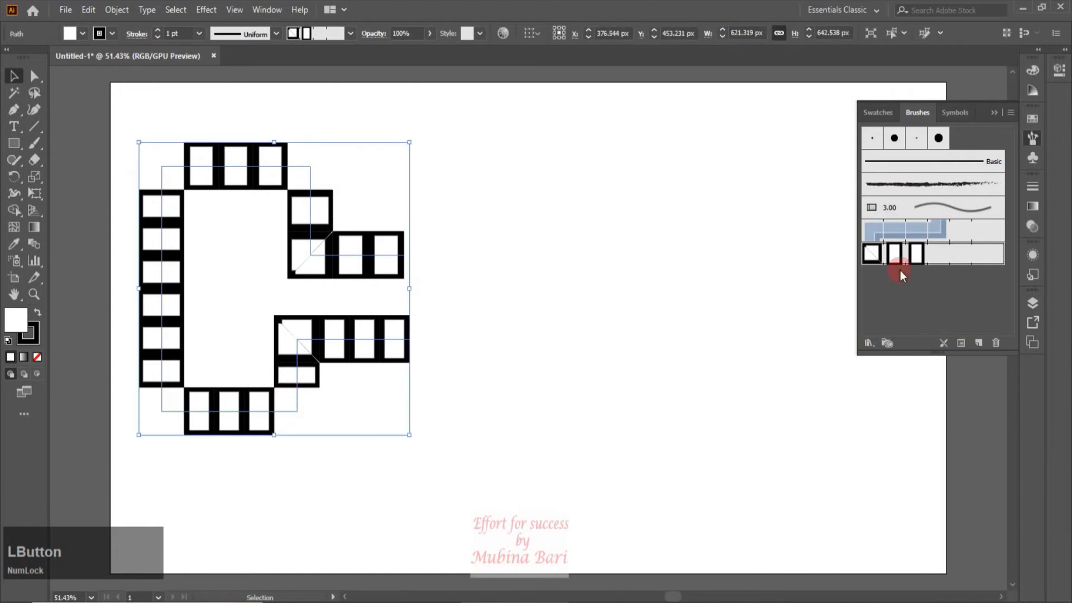
# Open the rectangle pattern brush's options and set its fixed scale to 54%.
pyautogui.doubleClick(900, 255)
pyautogui.click(787, 229)
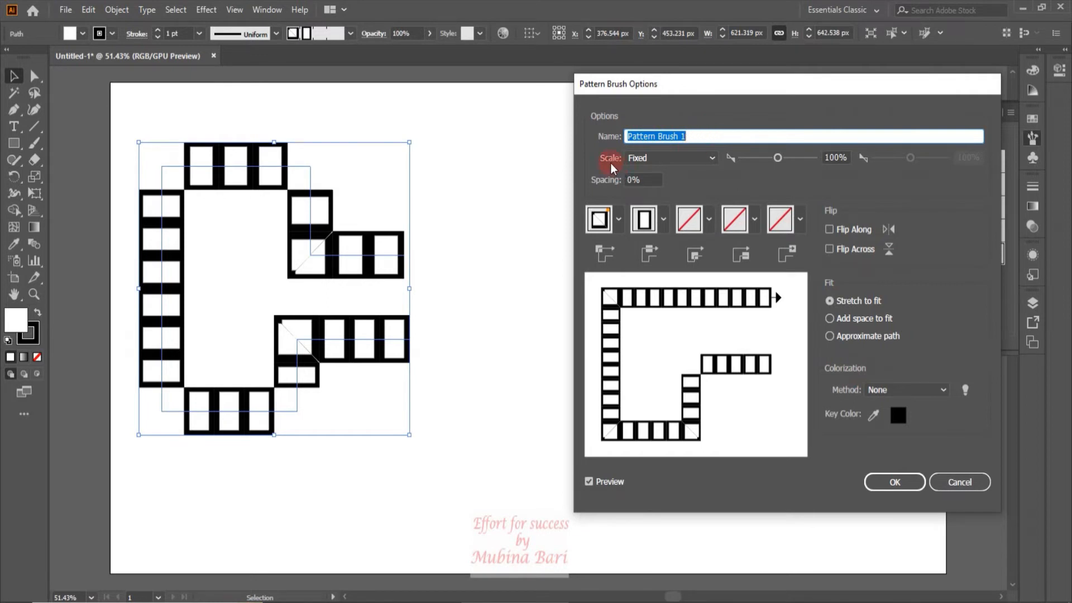
pyautogui.click(713, 158)
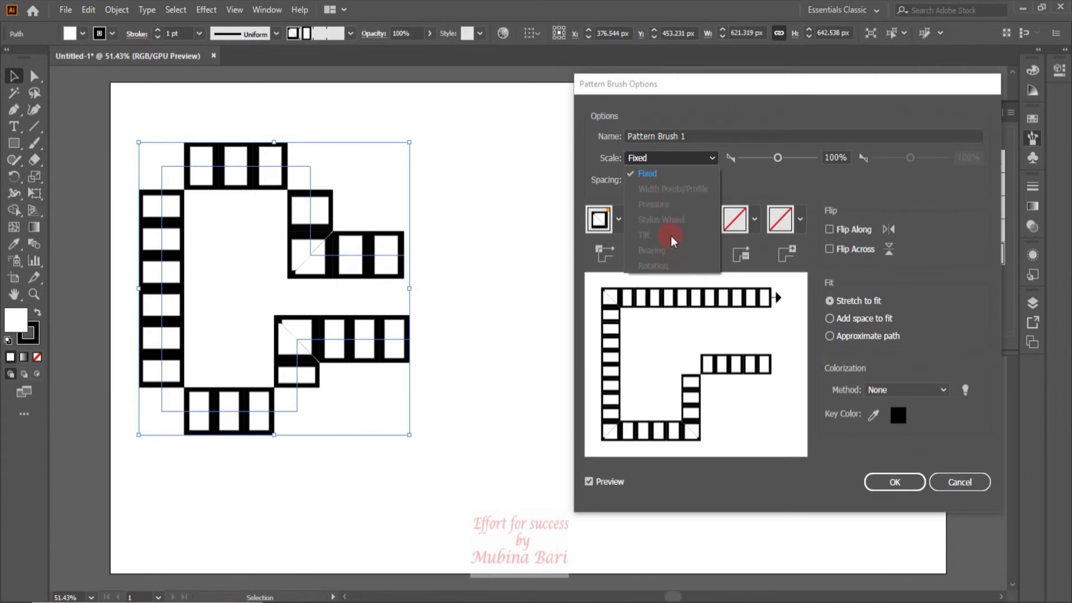
pyautogui.click(819, 84)
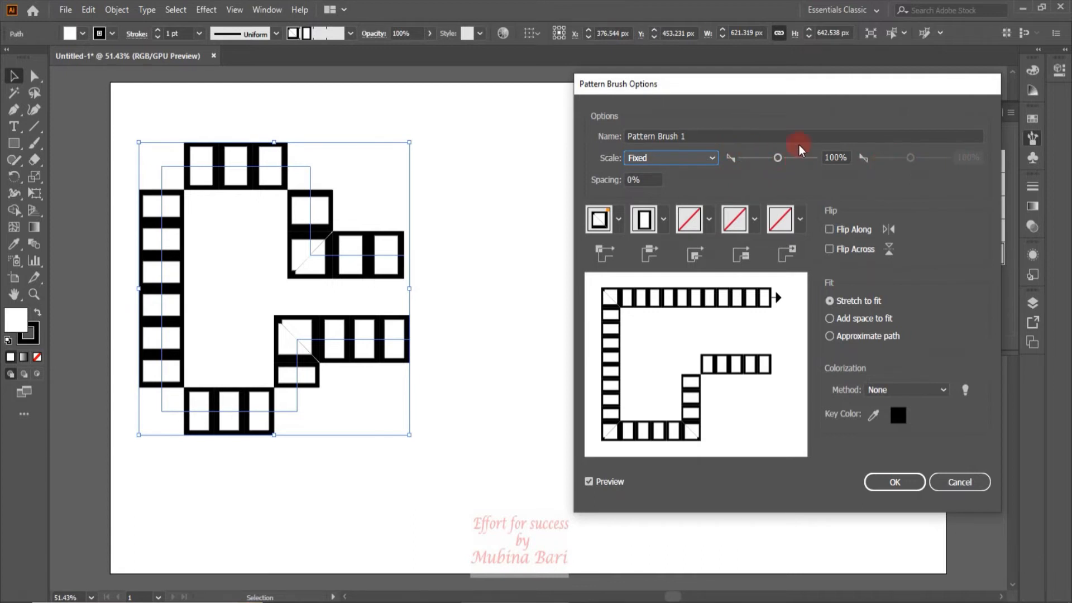
pyautogui.moveTo(778, 158); pyautogui.dragTo(763, 158)
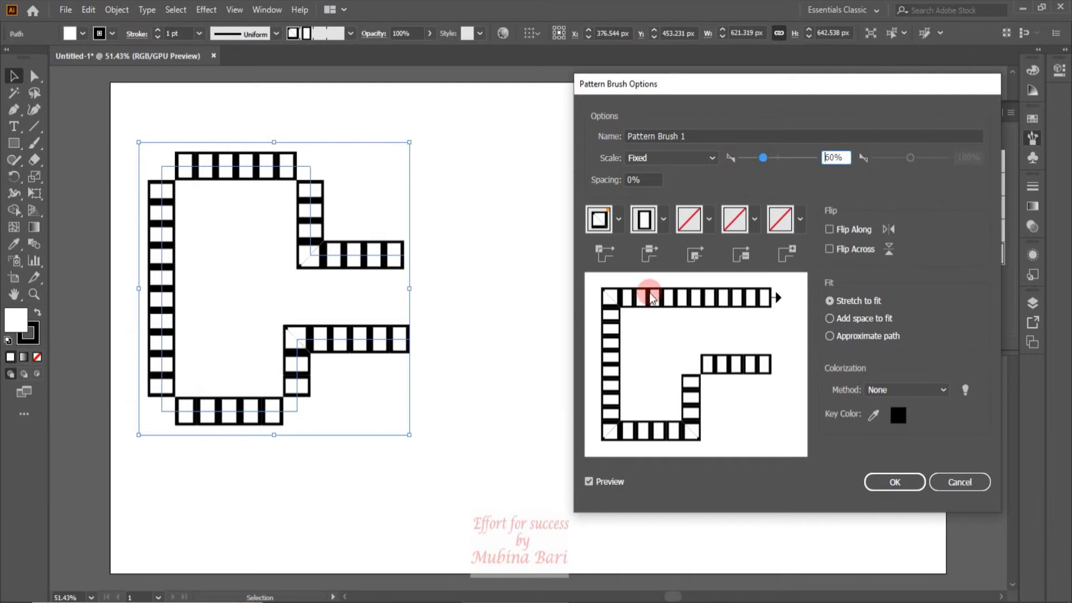
pyautogui.moveTo(765, 159)
pyautogui.mouseDown()
pyautogui.moveTo(811, 166)
pyautogui.moveTo(763, 157)
pyautogui.mouseUp()
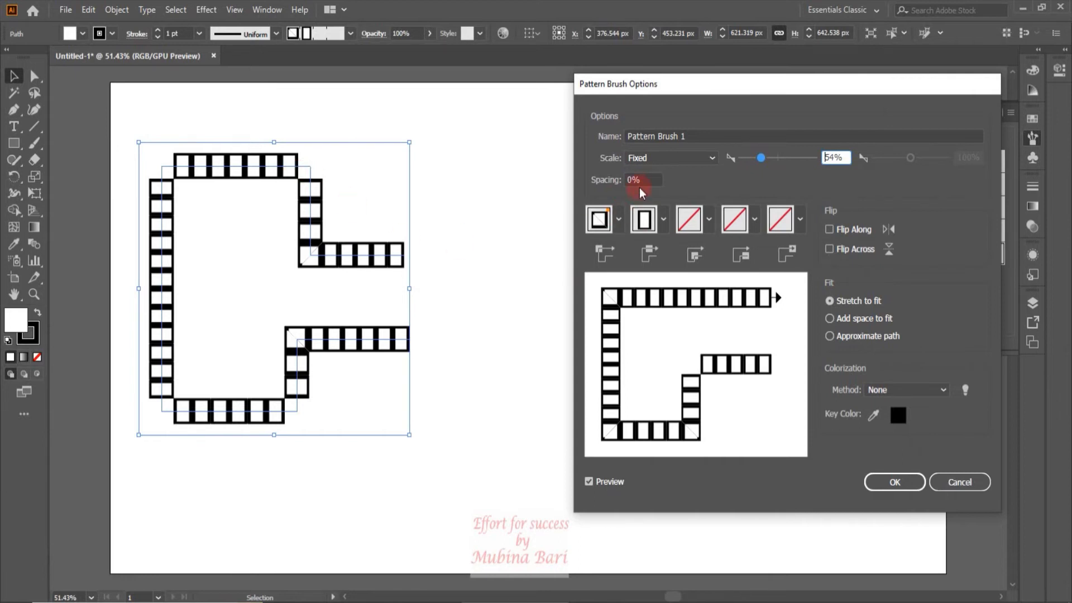
# Try a spacing of 20% between the pattern brush's tiles.
pyautogui.moveTo(637, 179); pyautogui.dragTo(625, 179)
pyautogui.write('2')
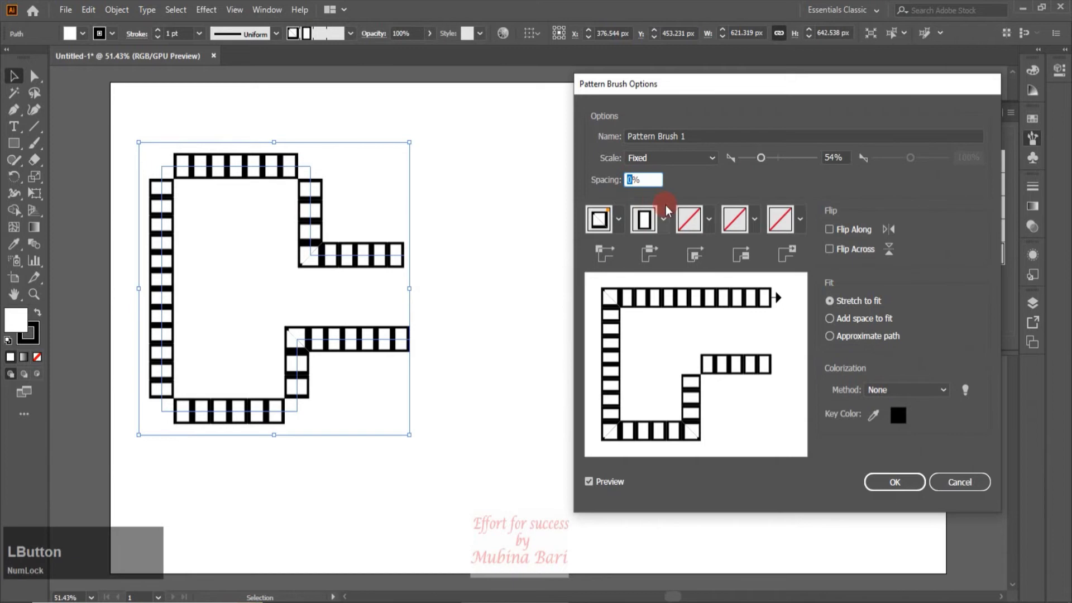
pyautogui.write('0')
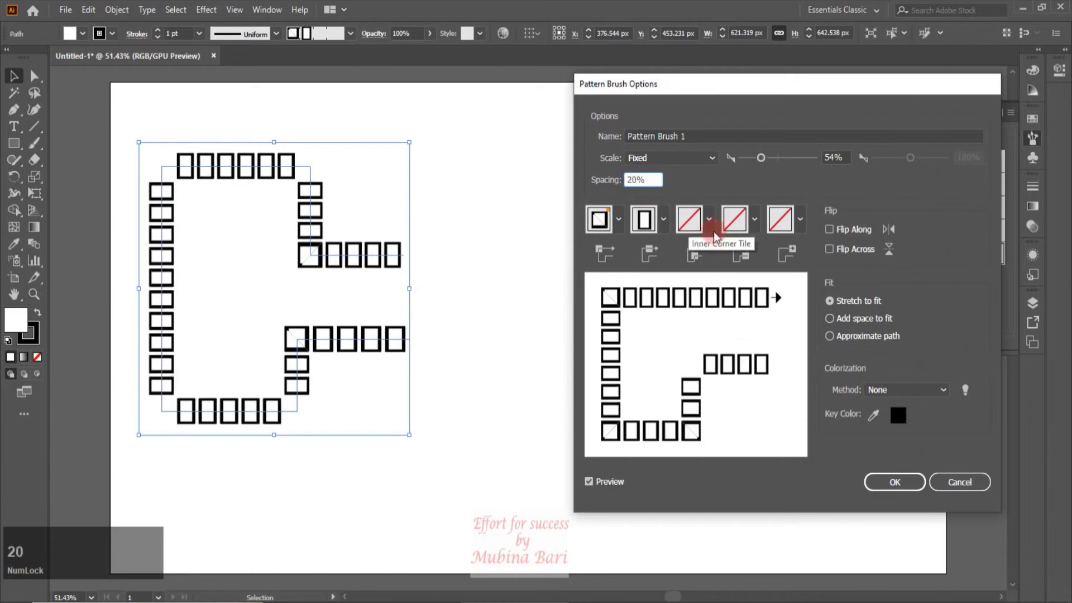
pyautogui.click(741, 185)
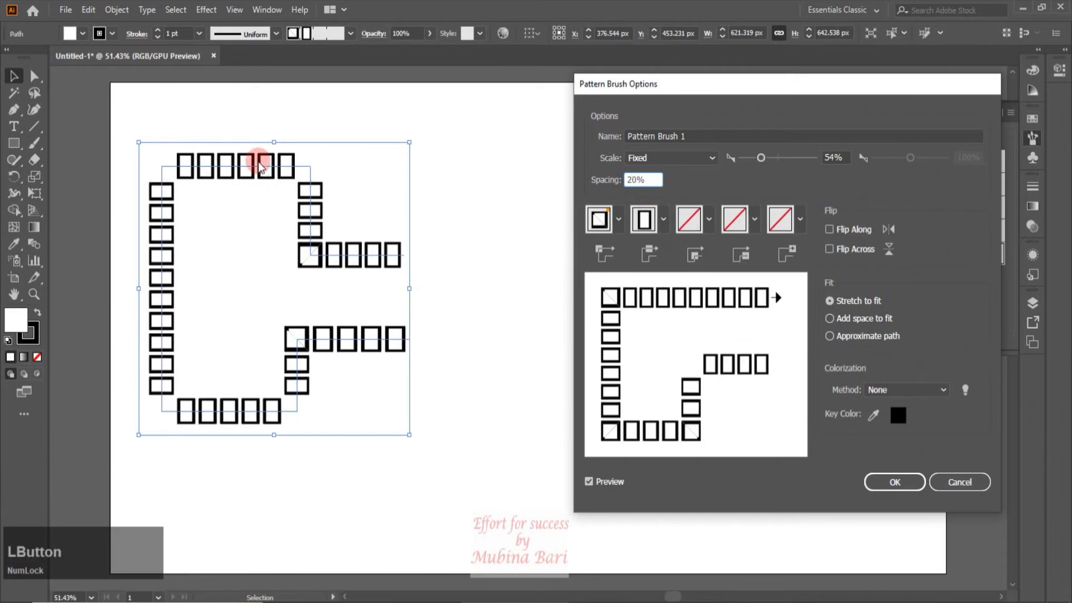
# Try a tile spacing of 50%, then reset the spacing to 0%.
pyautogui.click(637, 179)
pyautogui.write('50')
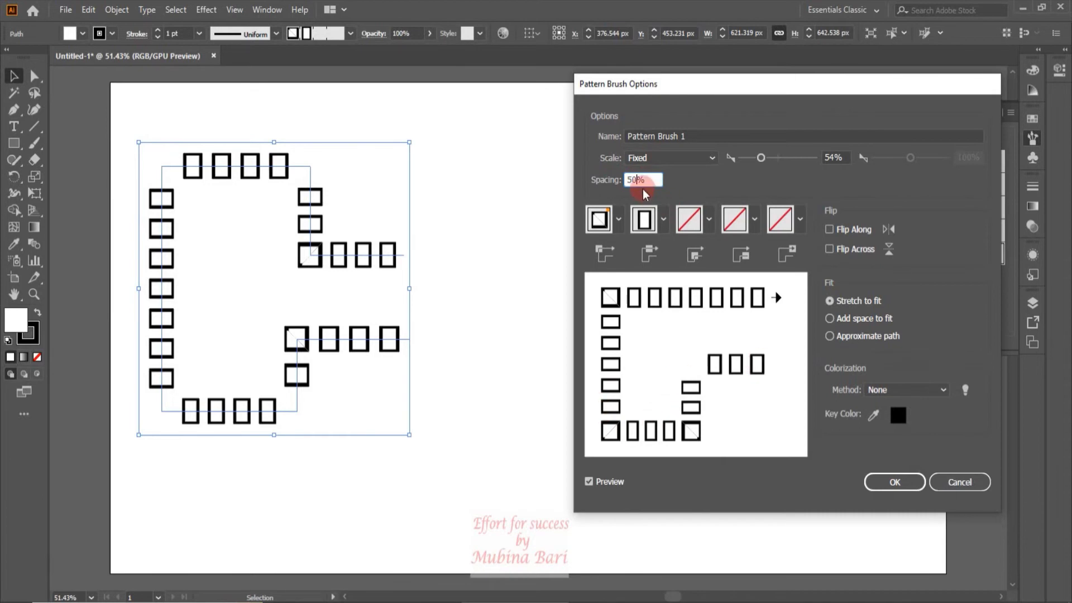
pyautogui.press('BackSpace')
pyautogui.press('BackSpace')
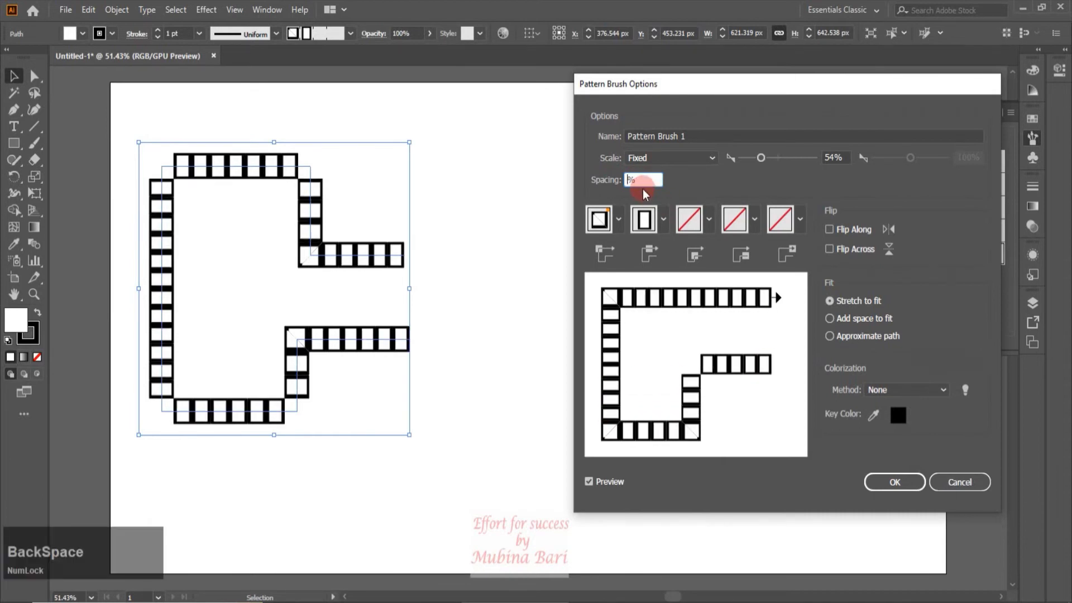
pyautogui.write('0')
# Set the pattern brush's outer corner tile to Auto-Centered.
pyautogui.click(596, 221)
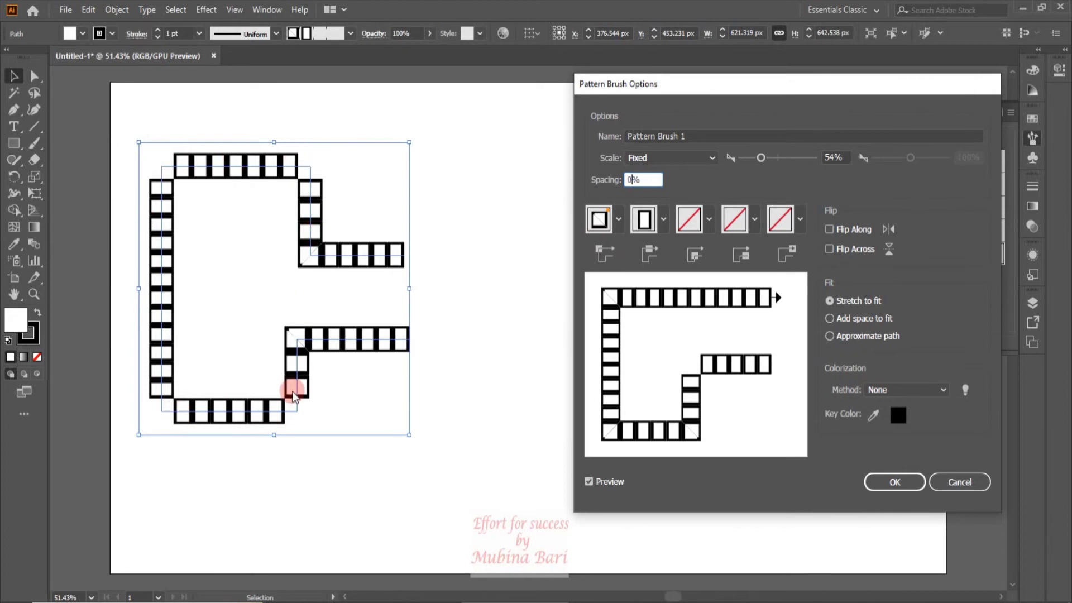
pyautogui.click(617, 220)
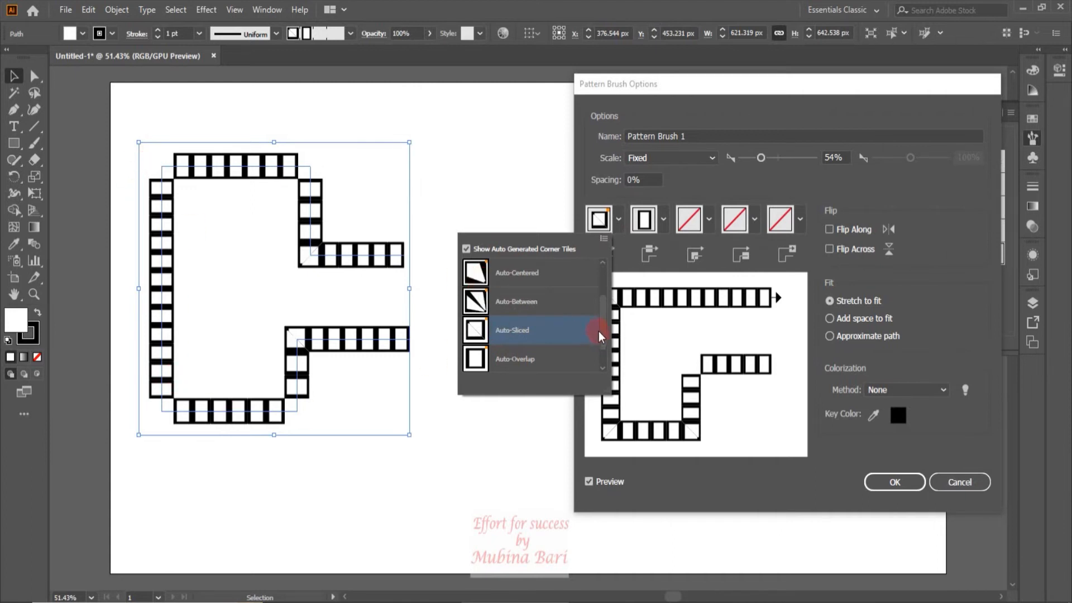
pyautogui.moveTo(601, 327); pyautogui.dragTo(603, 280)
pyautogui.click(488, 269)
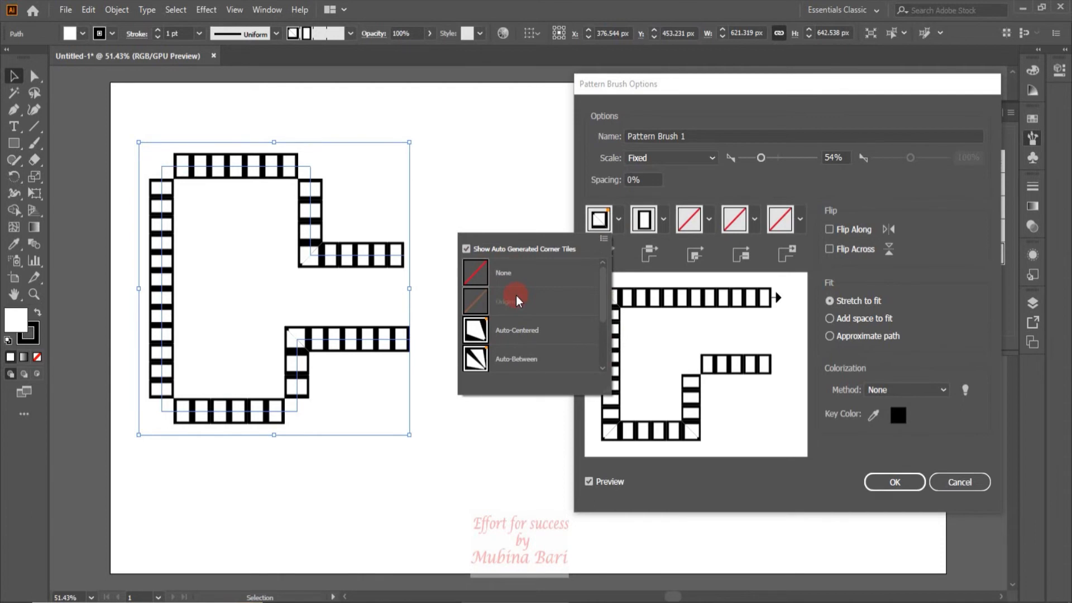
pyautogui.click(518, 333)
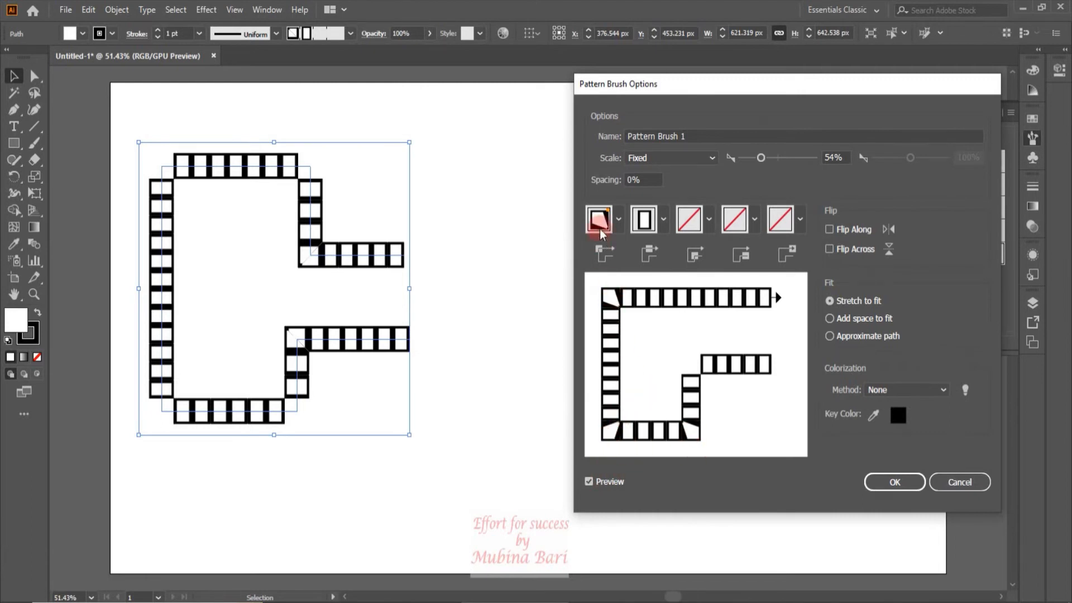
# Try the Auto-Between, Auto-Sliced and Auto-Overlap outer corner tiles, and return the outer corner to Auto-Centered.
pyautogui.click(620, 218)
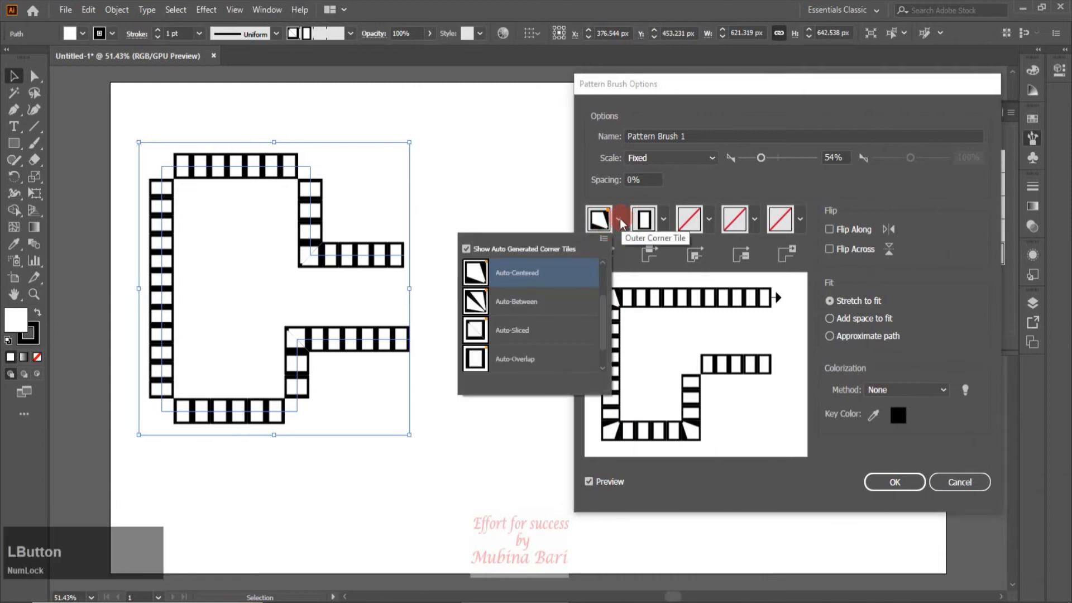
pyautogui.click(514, 302)
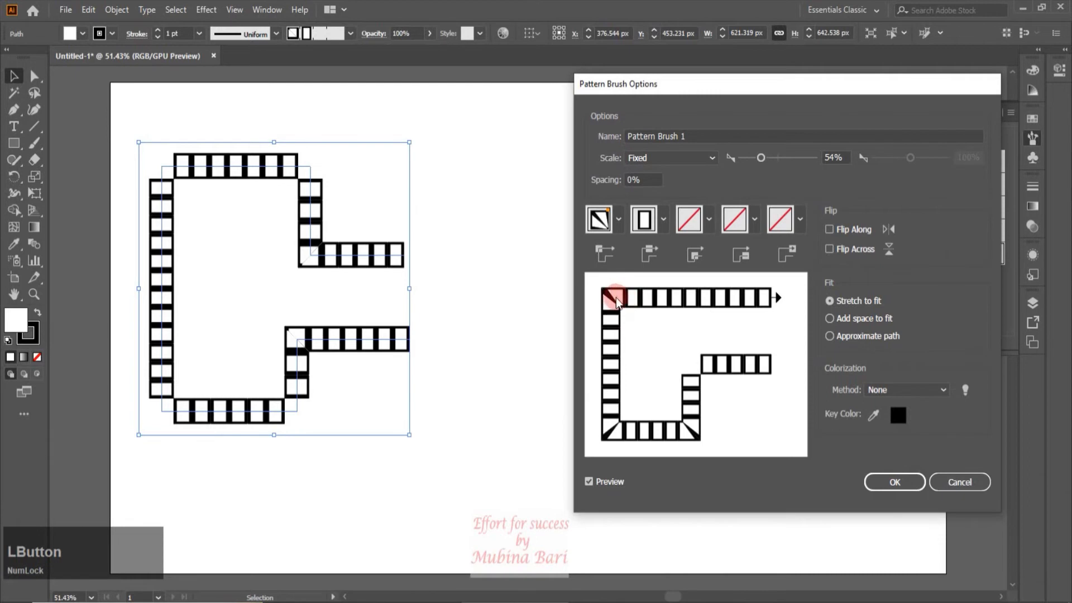
pyautogui.click(619, 219)
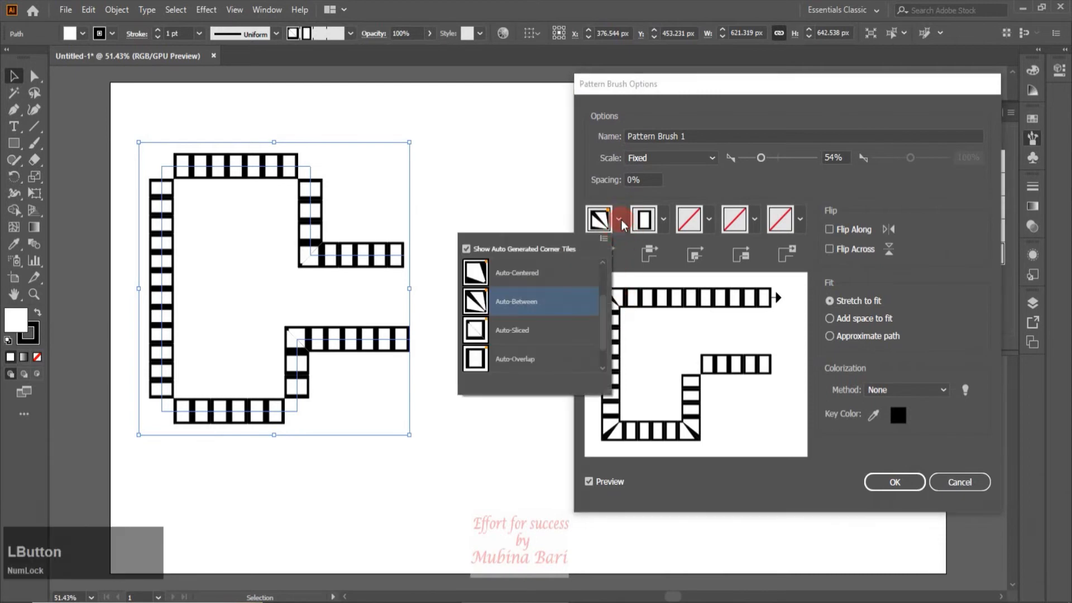
pyautogui.click(523, 333)
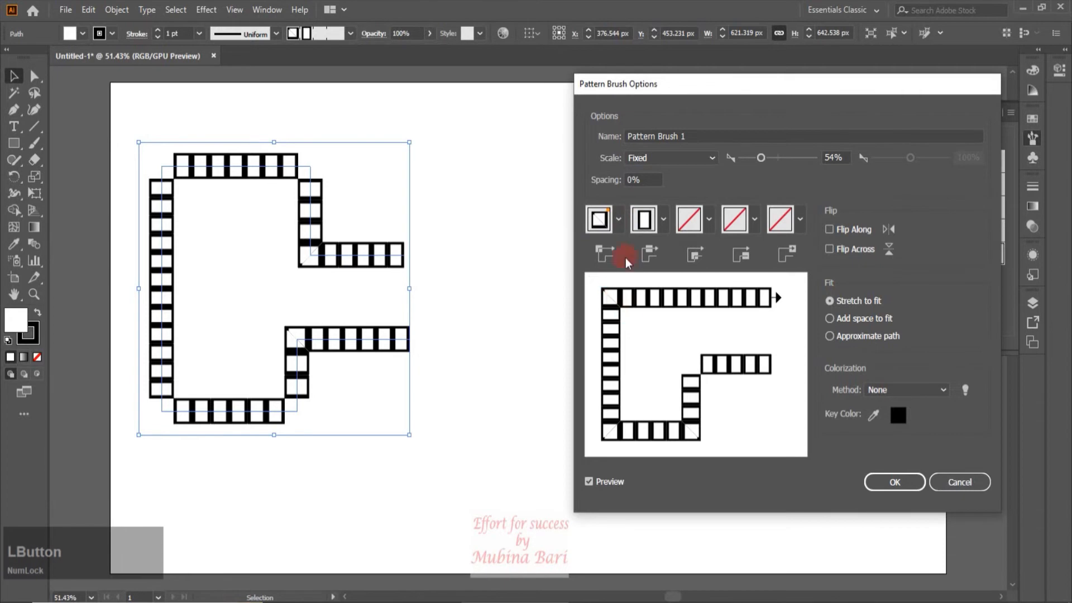
pyautogui.click(622, 220)
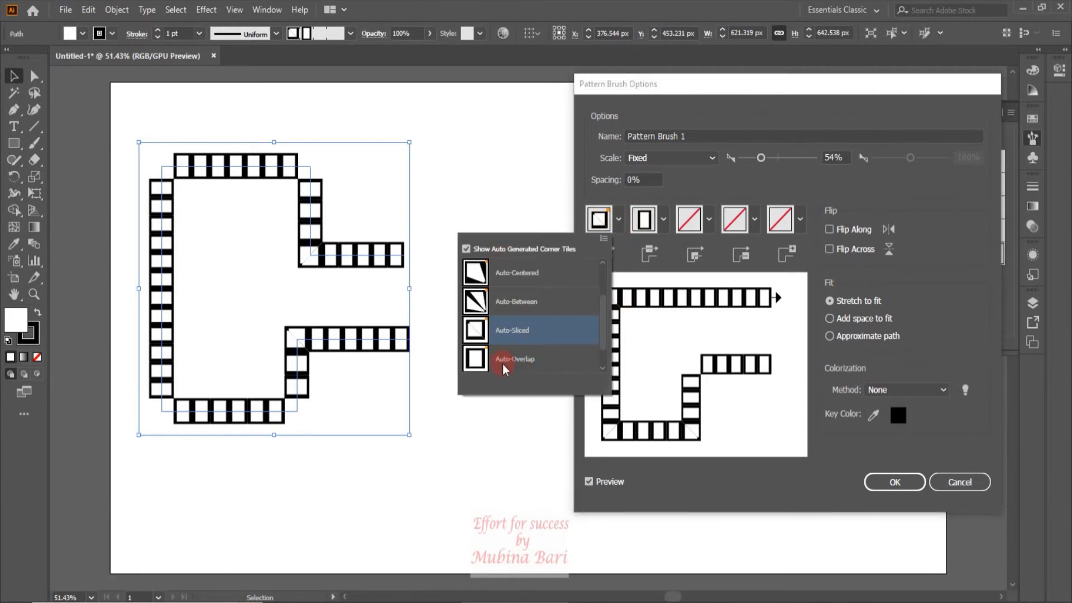
pyautogui.click(502, 364)
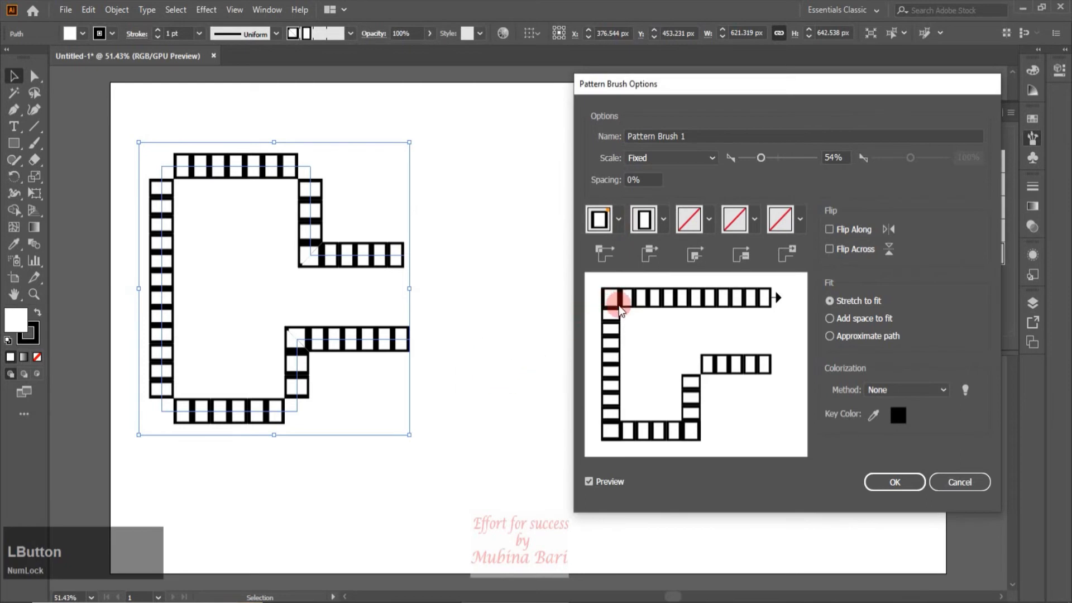
pyautogui.click(617, 222)
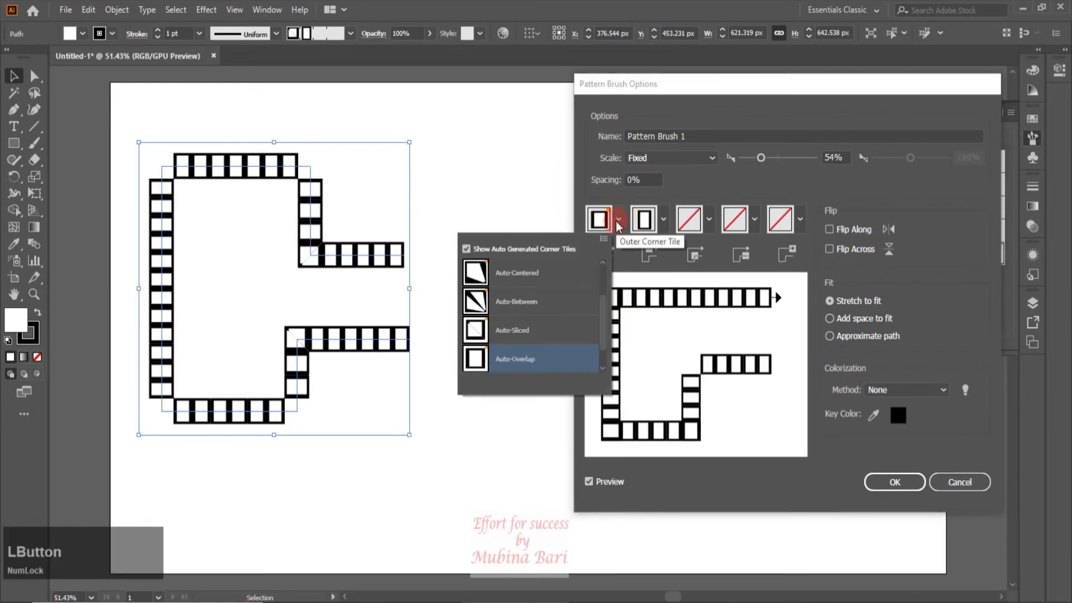
pyautogui.click(528, 273)
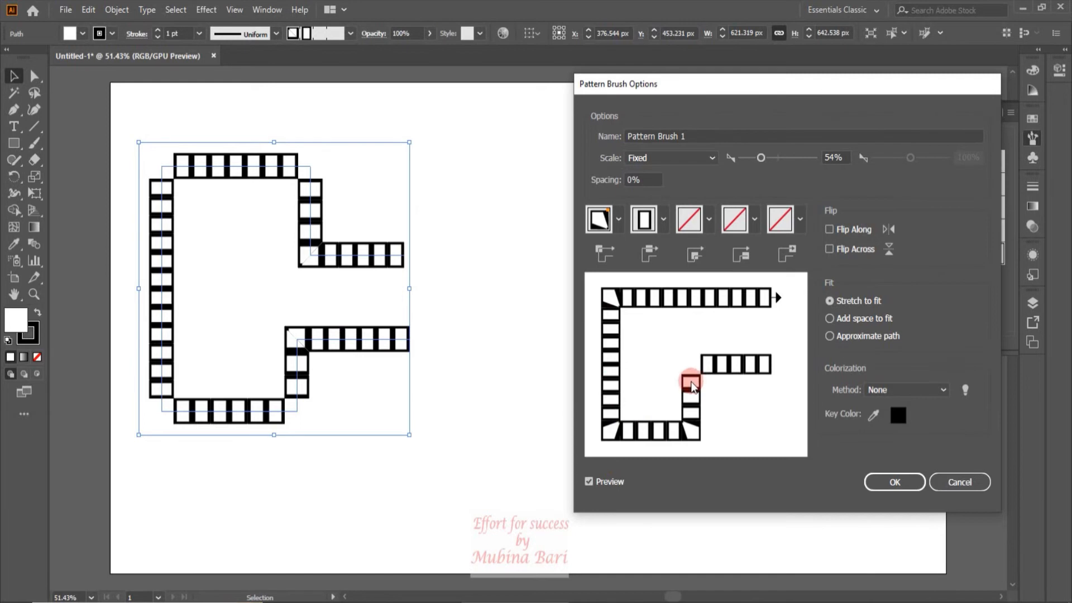
# Try None as the pattern brush's side tile, then restore the Original side tile.
pyautogui.click(656, 228)
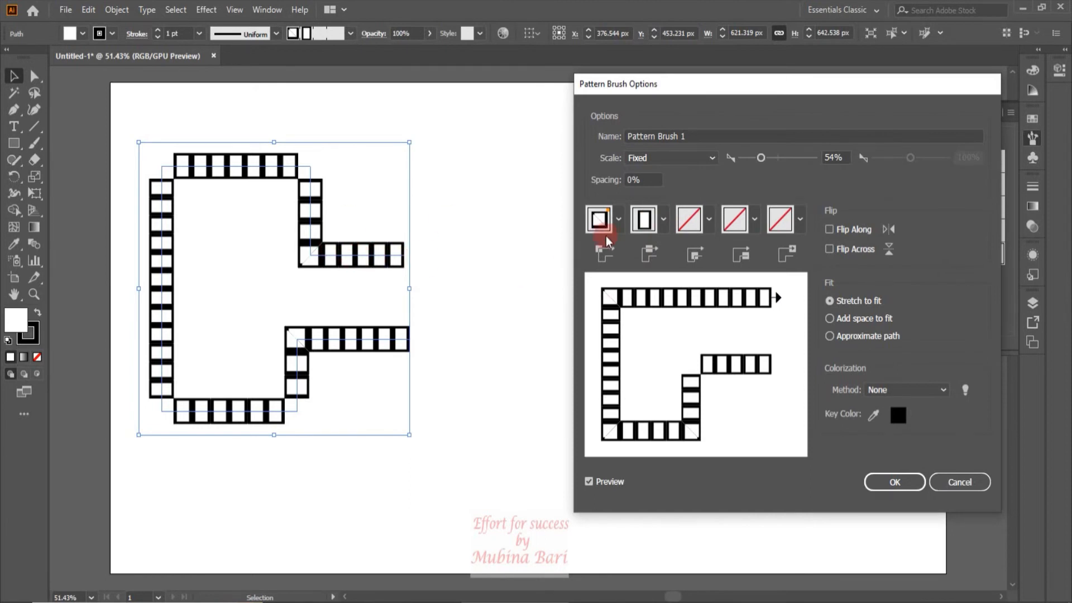
pyautogui.click(651, 219)
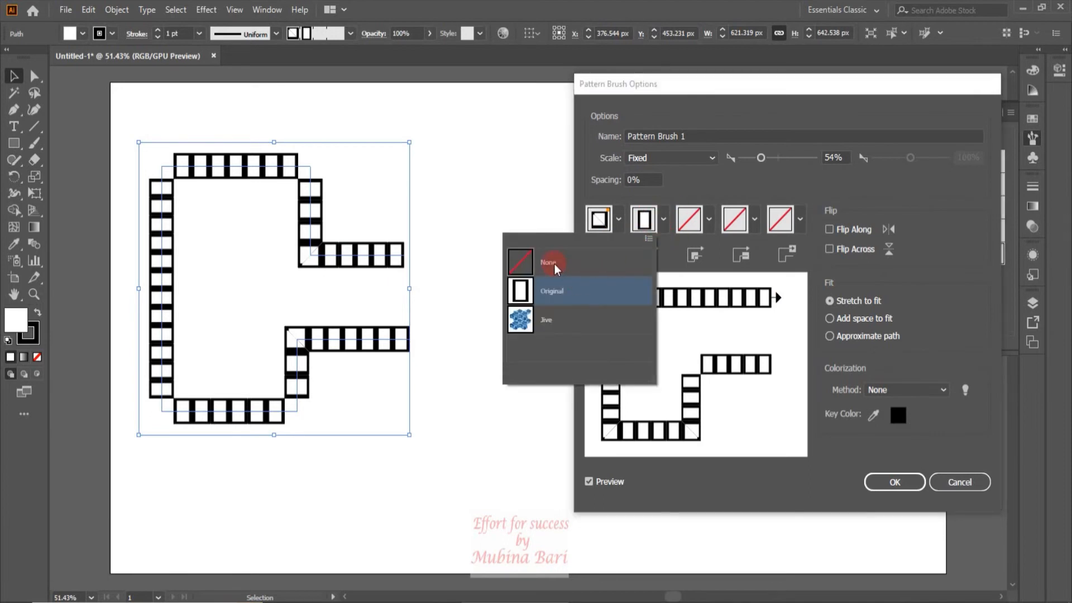
pyautogui.click(554, 264)
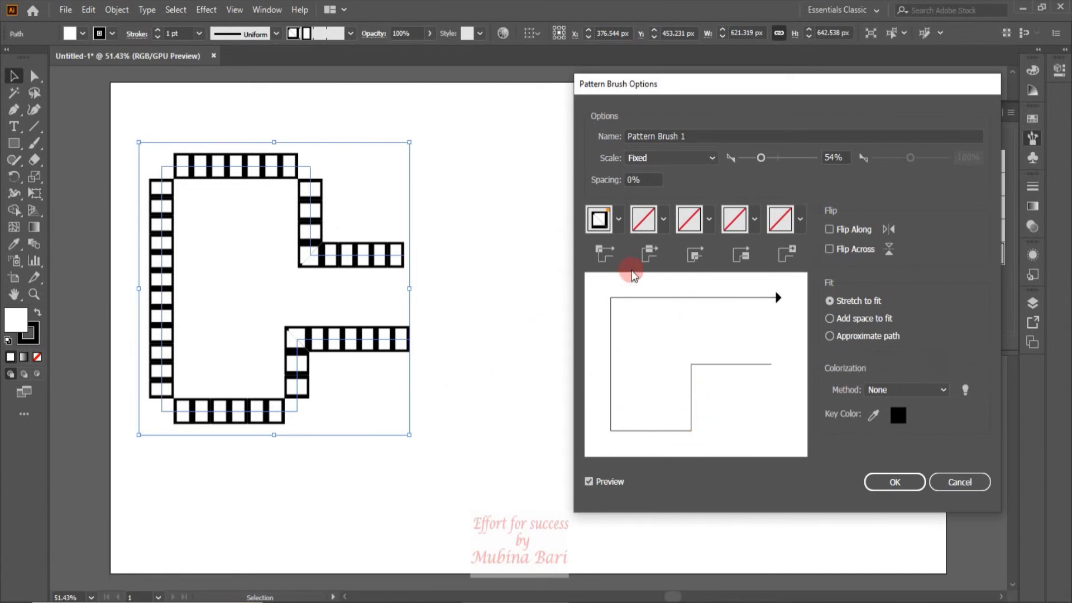
pyautogui.click(662, 223)
pyautogui.click(563, 292)
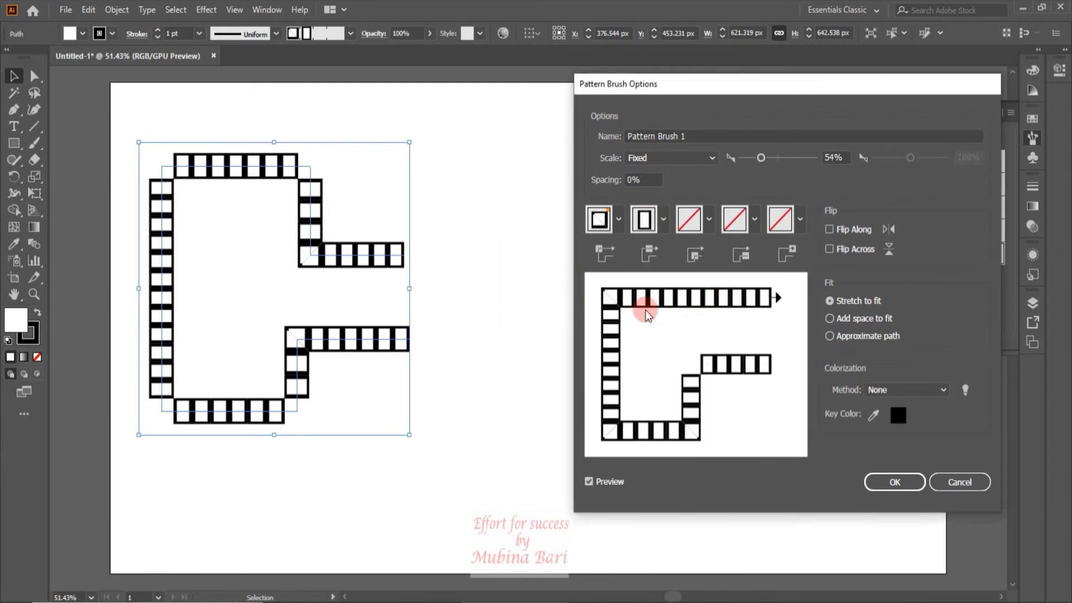
# Try the Jive pattern as the side tile, then return the side tile to Original.
pyautogui.click(663, 221)
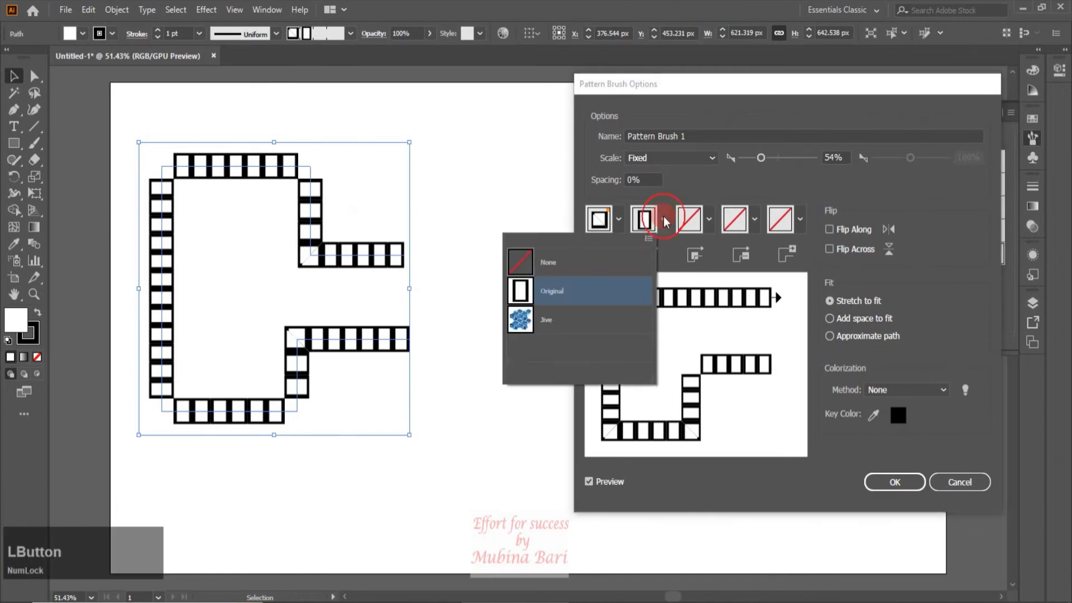
pyautogui.click(531, 326)
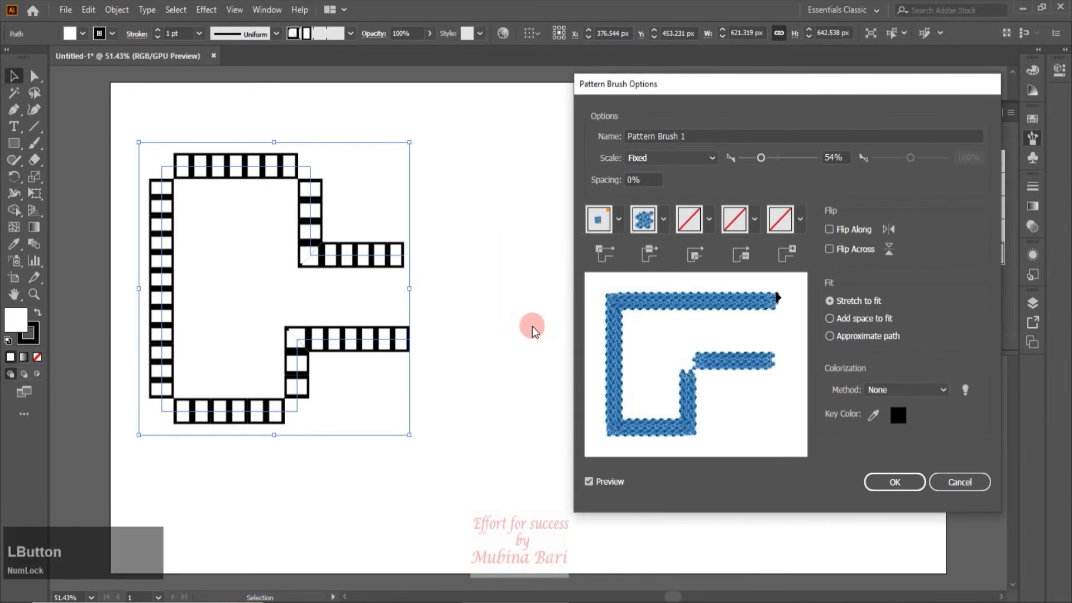
pyautogui.click(664, 221)
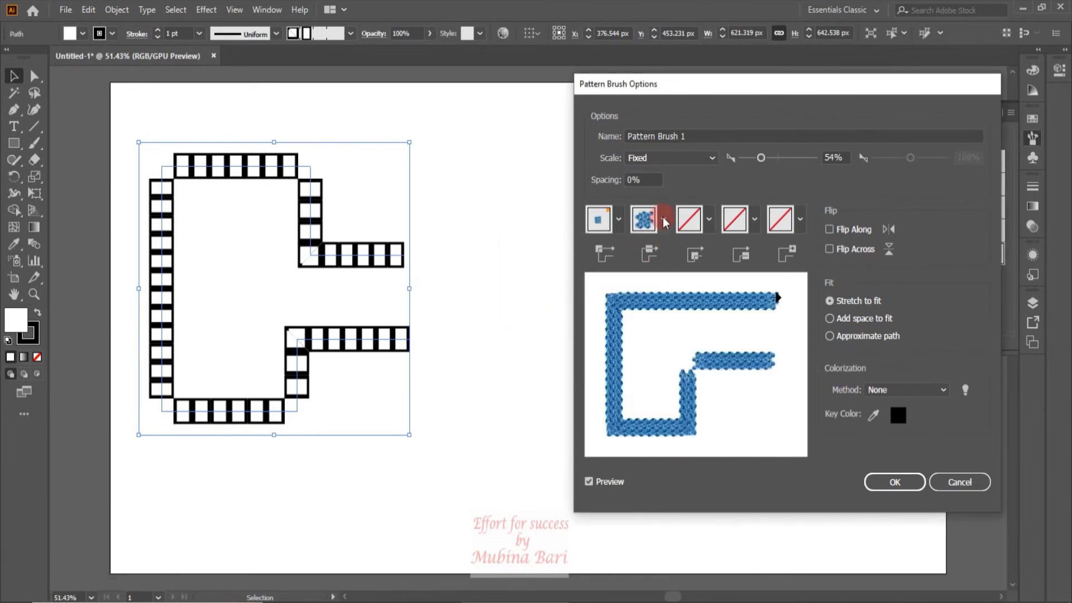
pyautogui.click(573, 291)
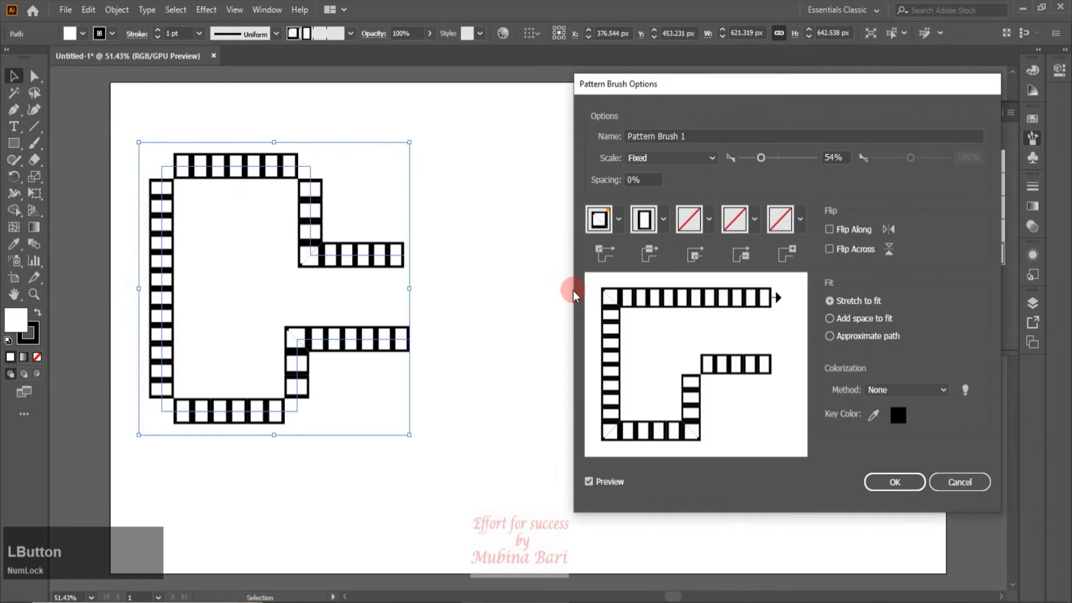
# Set the outer corner tile to Auto-Centered and the inner corner tile to Auto-Between.
pyautogui.click(708, 221)
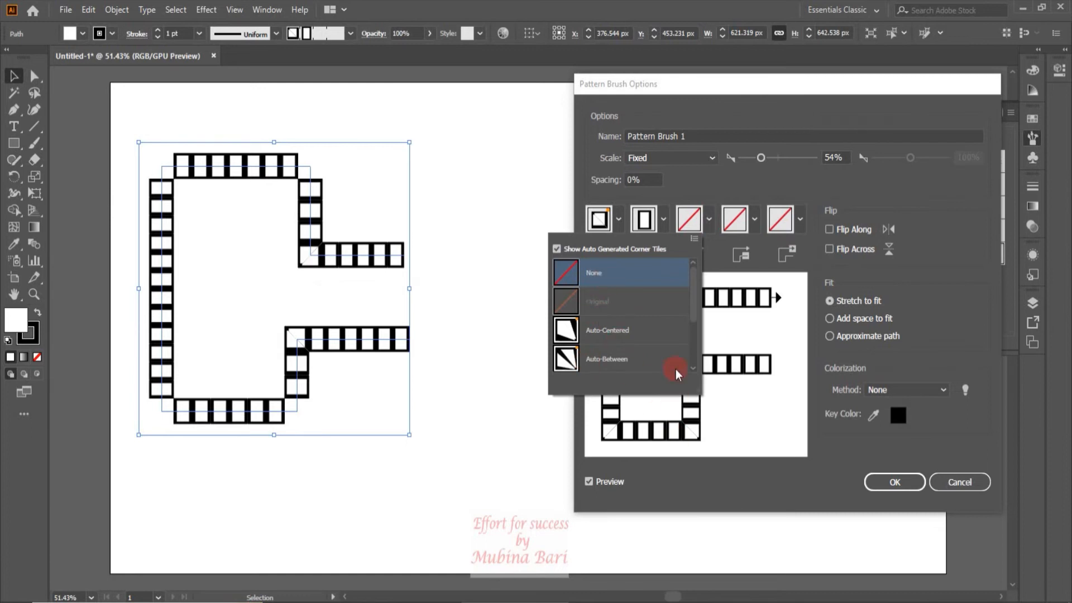
pyautogui.click(700, 290)
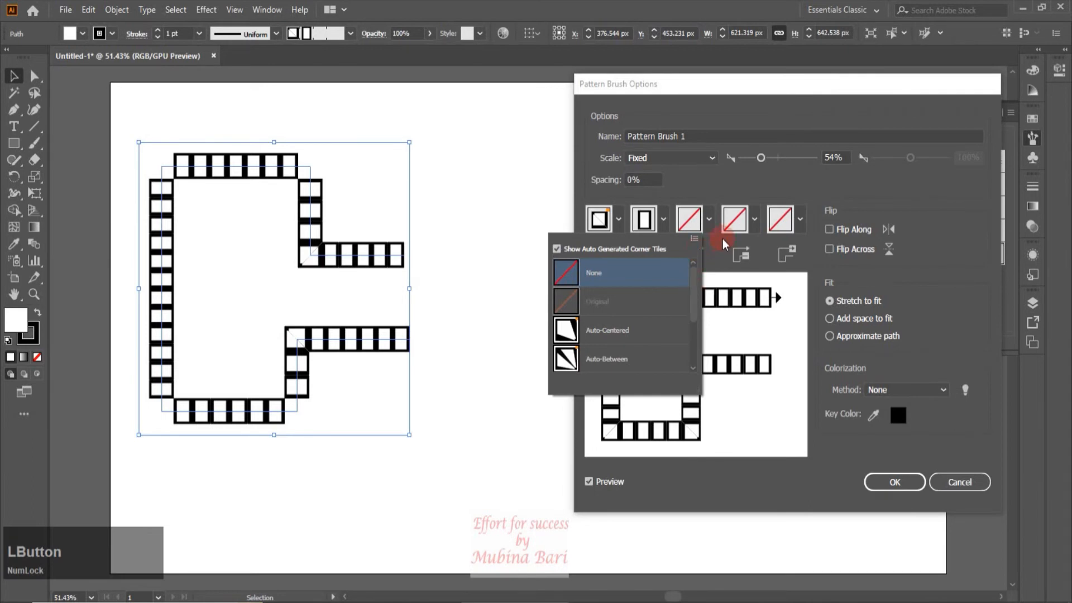
pyautogui.click(620, 221)
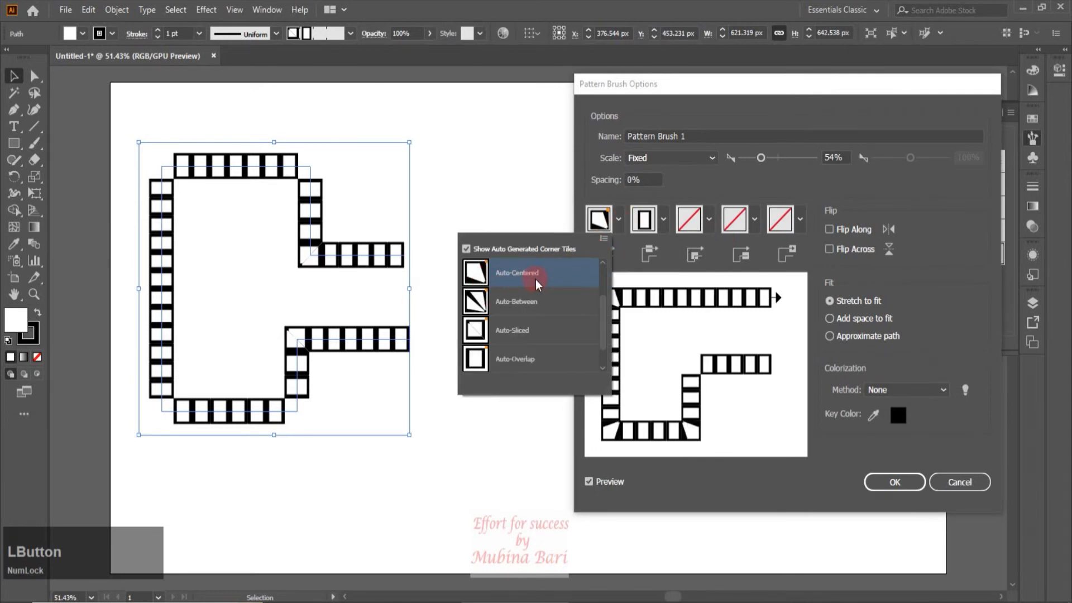
pyautogui.click(627, 229)
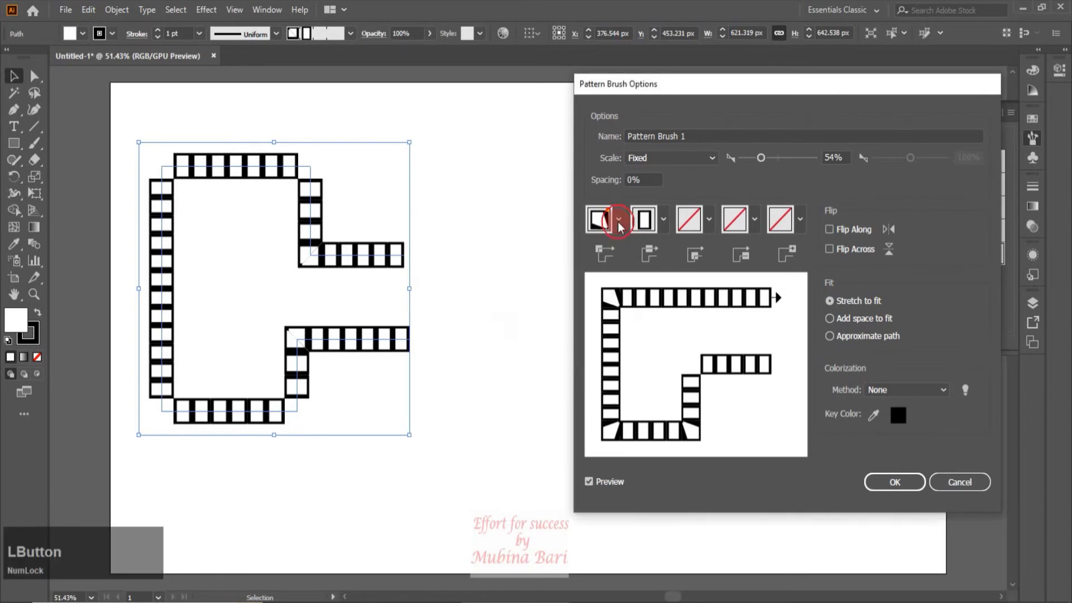
pyautogui.click(712, 215)
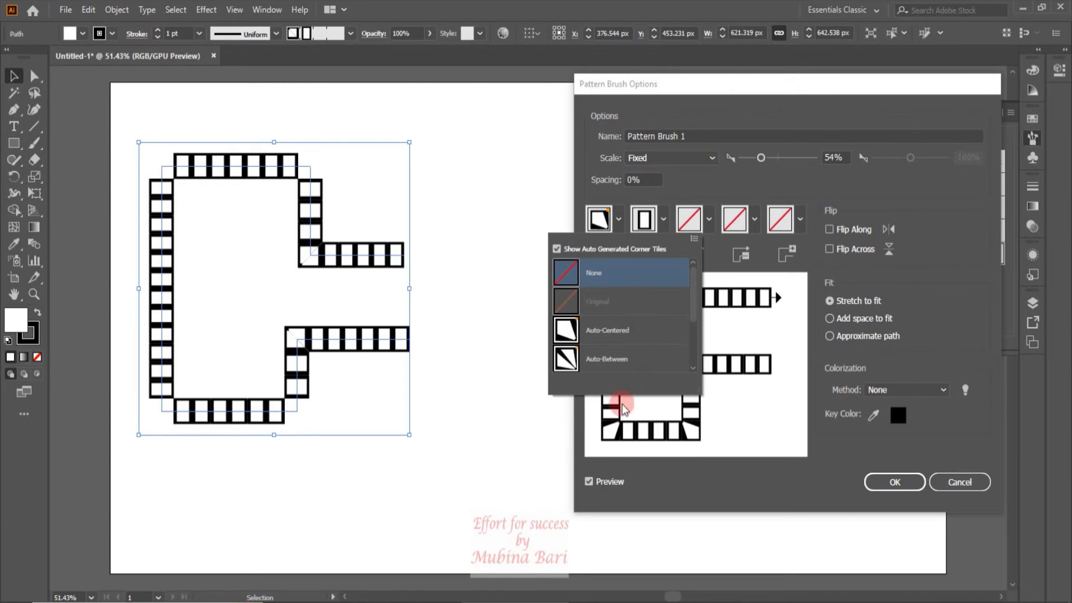
pyautogui.click(606, 363)
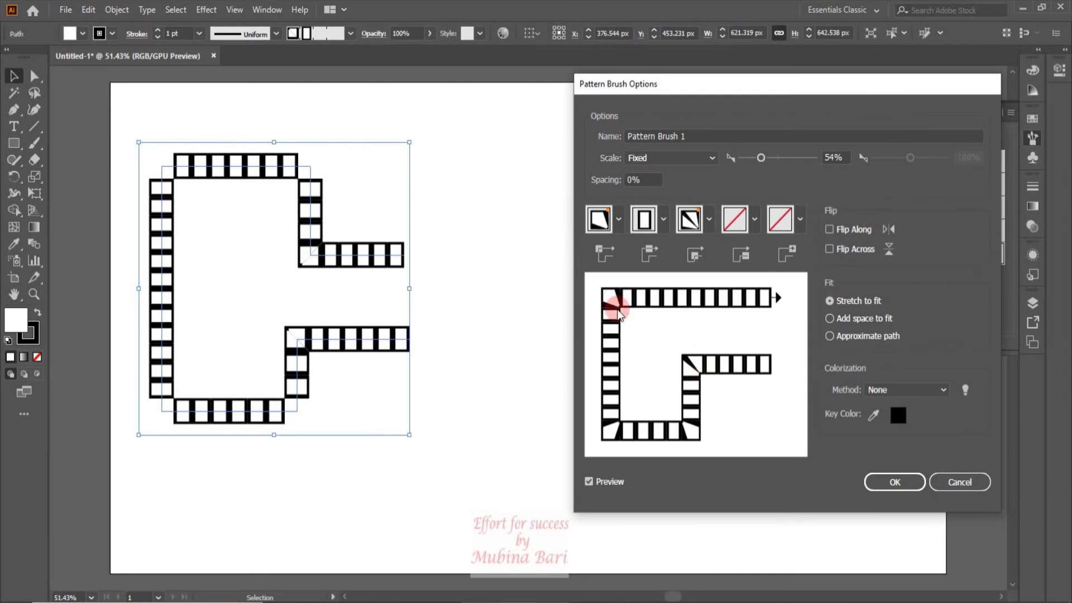
# Try the Jive pattern as the brush's start tile, keeping the end tile at None.
pyautogui.click(775, 214)
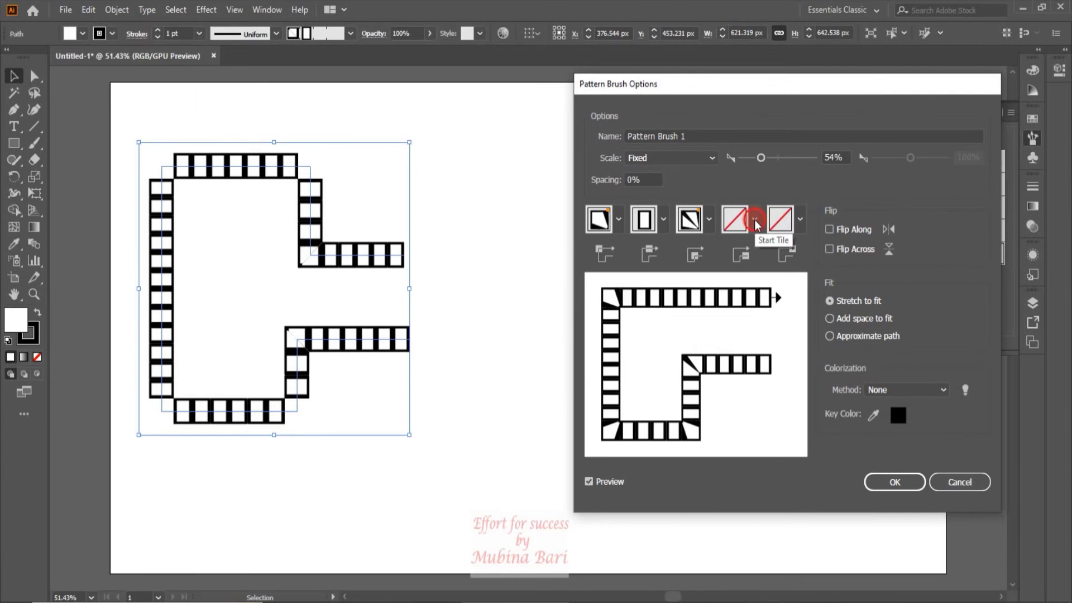
pyautogui.click(755, 221)
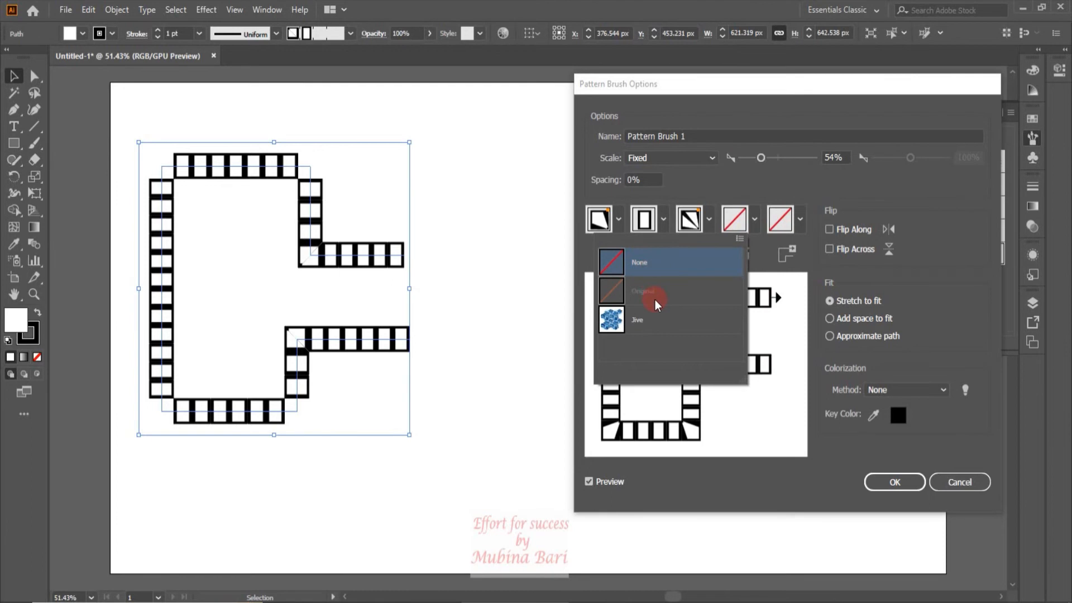
pyautogui.click(654, 325)
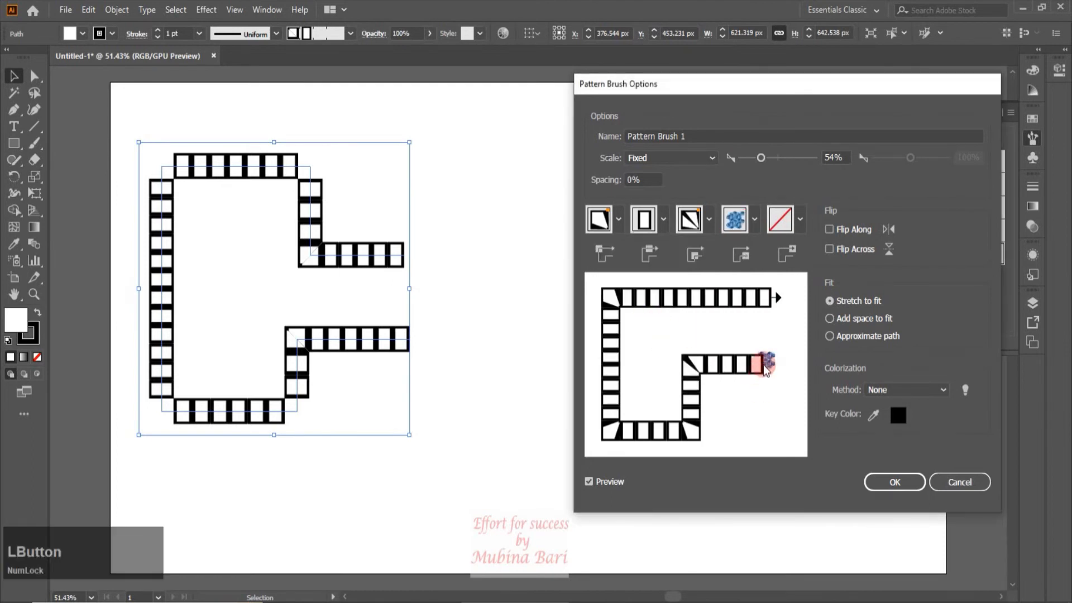
pyautogui.click(779, 219)
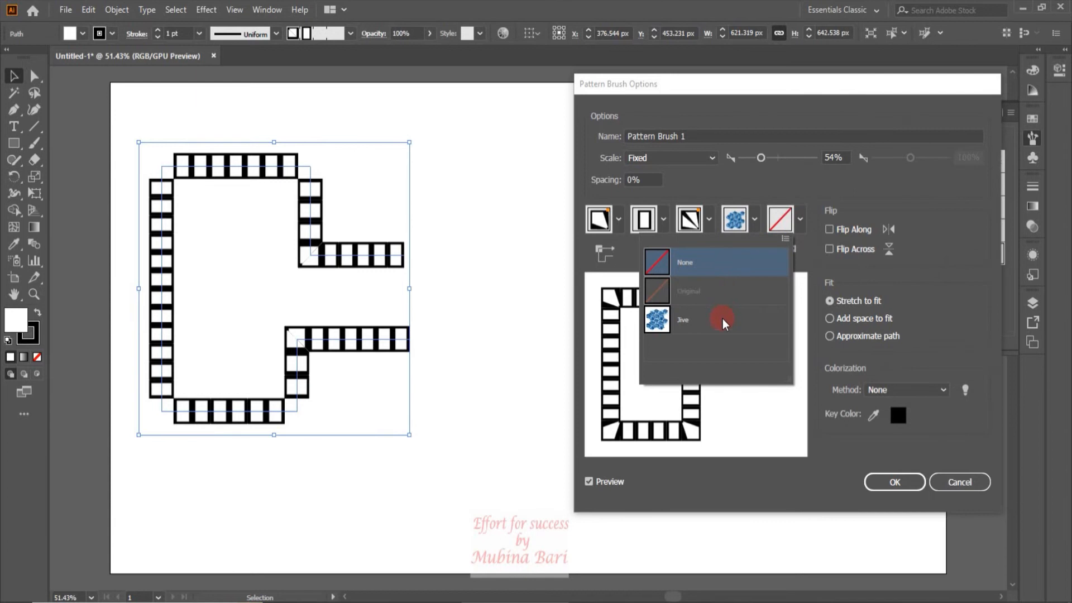
pyautogui.click(726, 266)
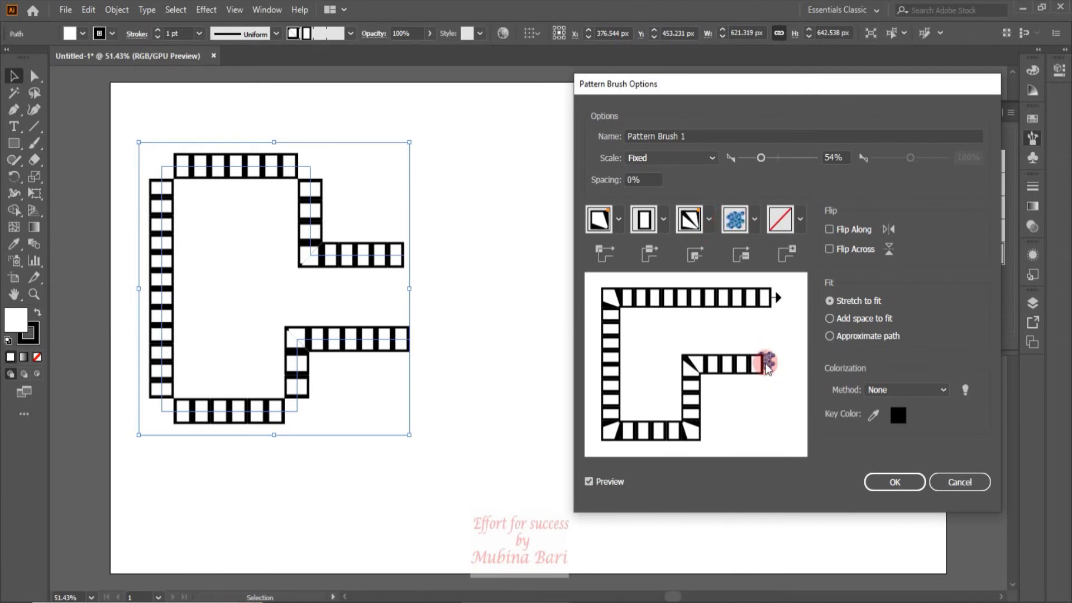
# Compare the pattern brush with Flip Along on and off, and leave Flip Along on.
pyautogui.click(829, 229)
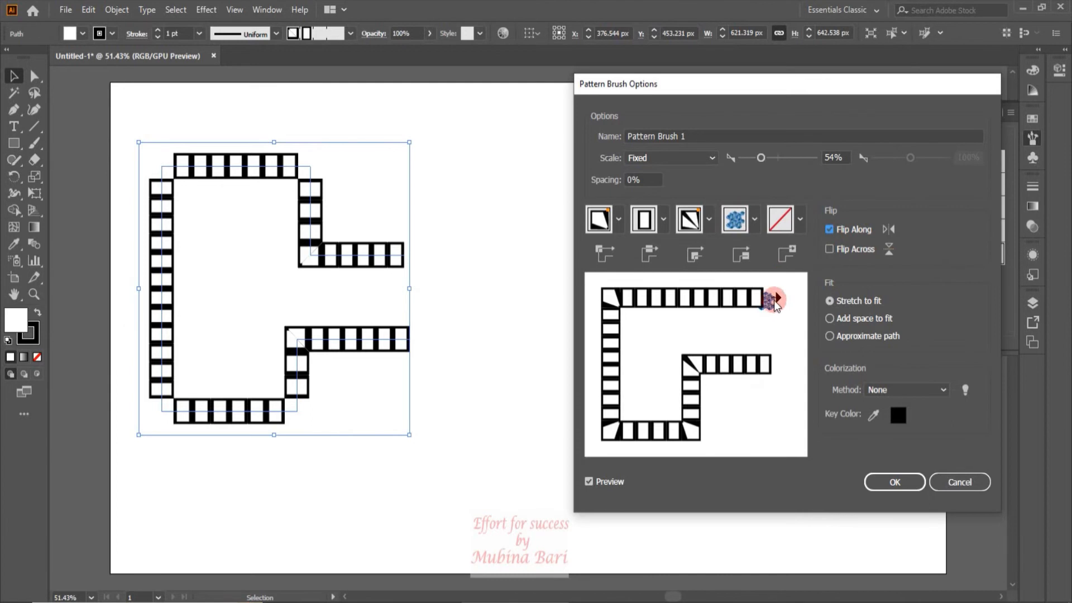
pyautogui.click(830, 229)
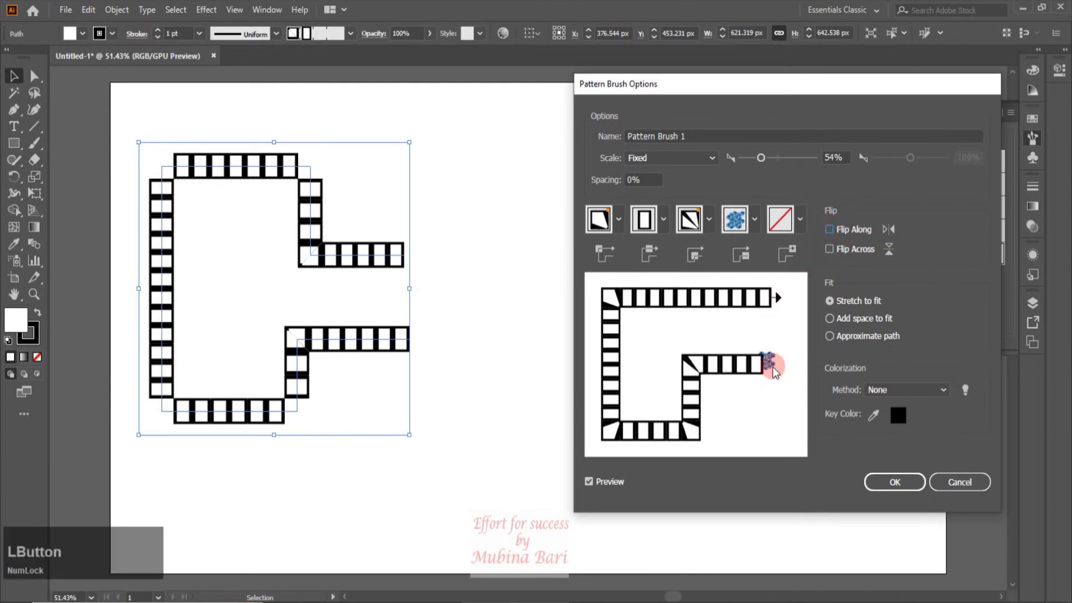
pyautogui.click(831, 229)
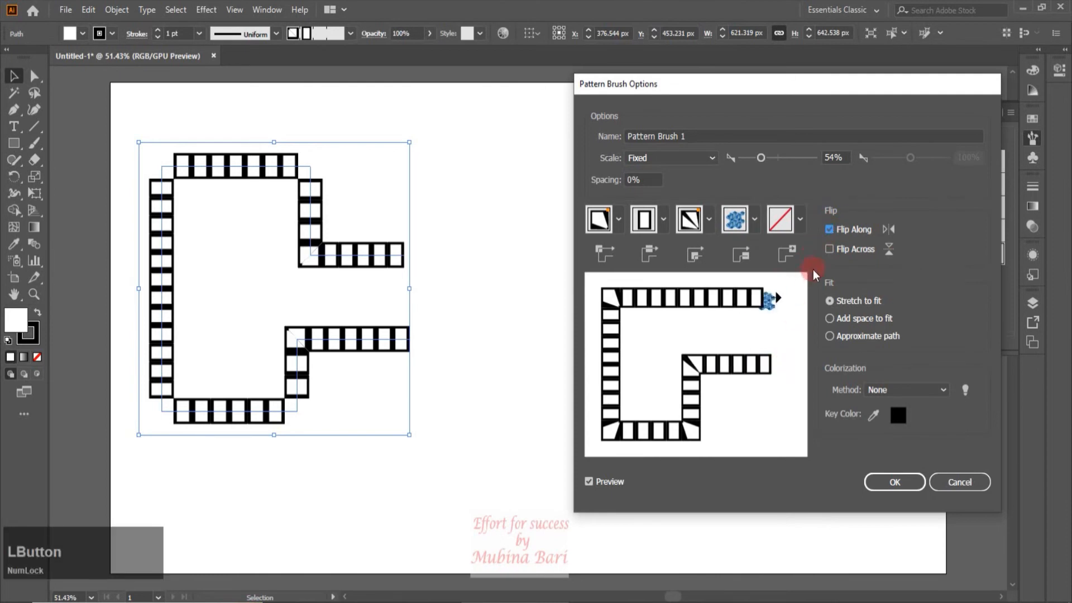
# Turn on Flip Across, comparing the brush with each flip option off, and leave both flips enabled.
pyautogui.click(828, 248)
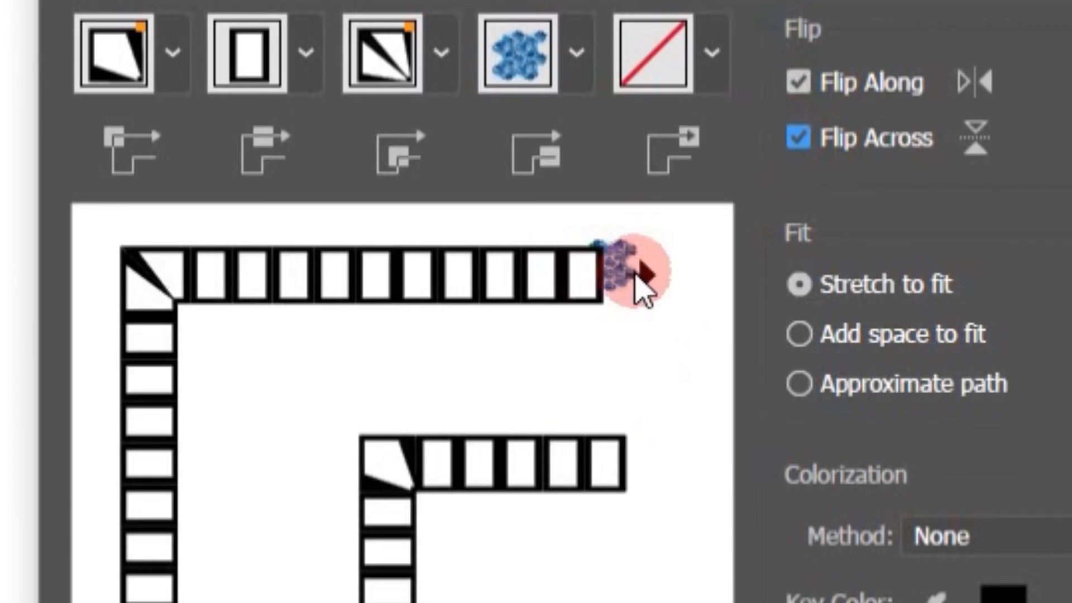
pyautogui.click(793, 139)
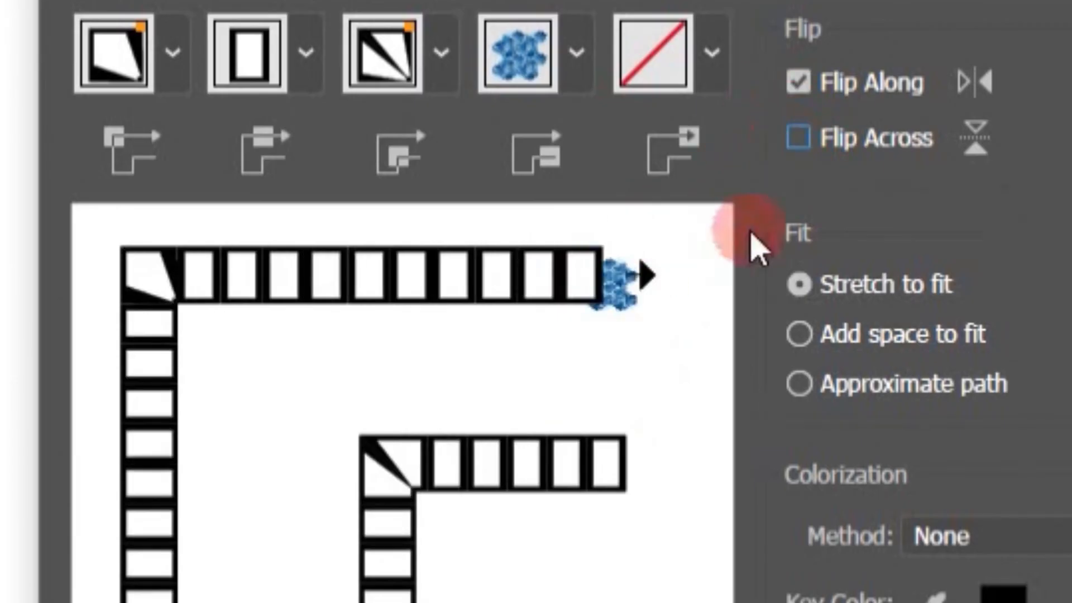
pyautogui.click(797, 144)
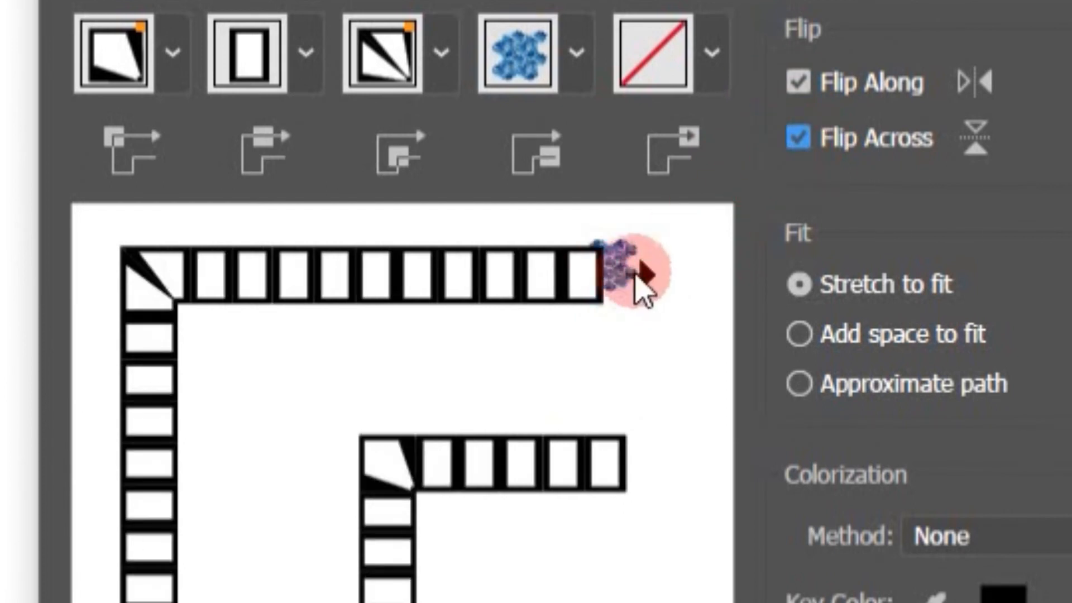
pyautogui.click(798, 84)
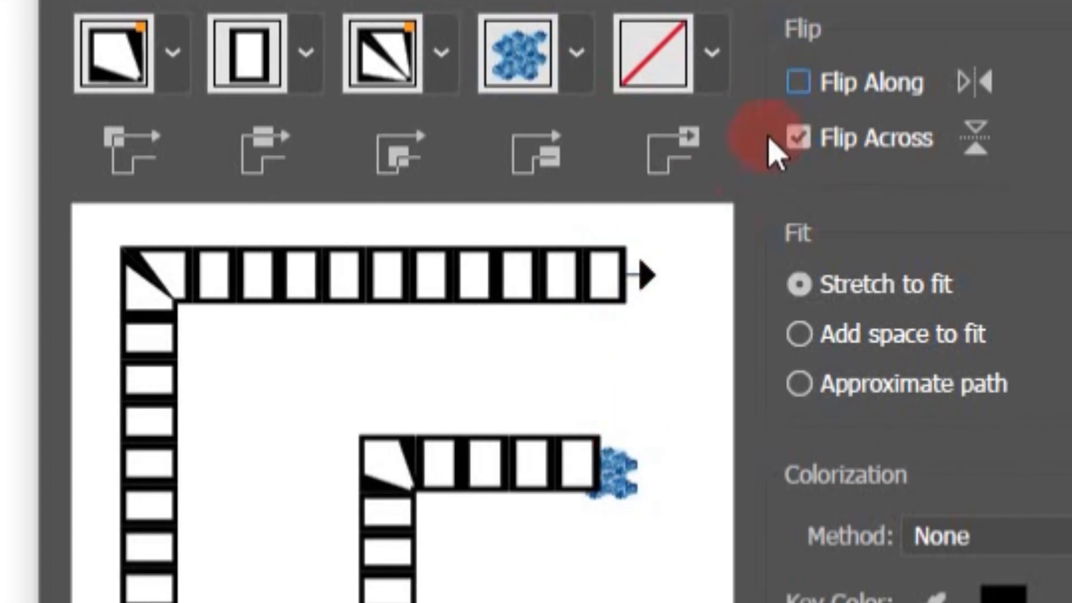
pyautogui.click(807, 92)
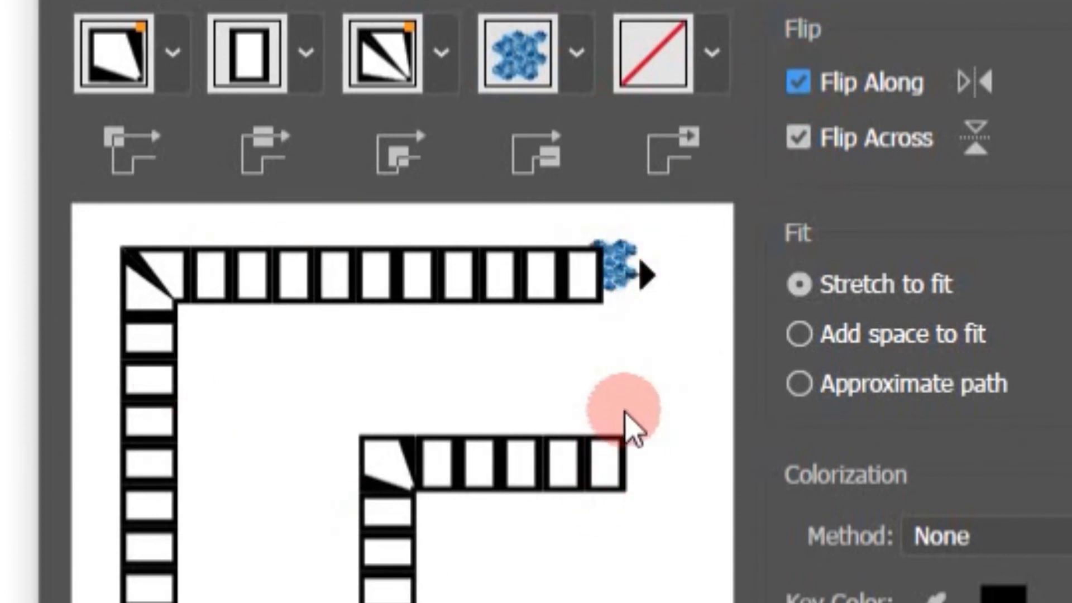
# Set the pattern brush's start tile back to None.
pyautogui.click(577, 55)
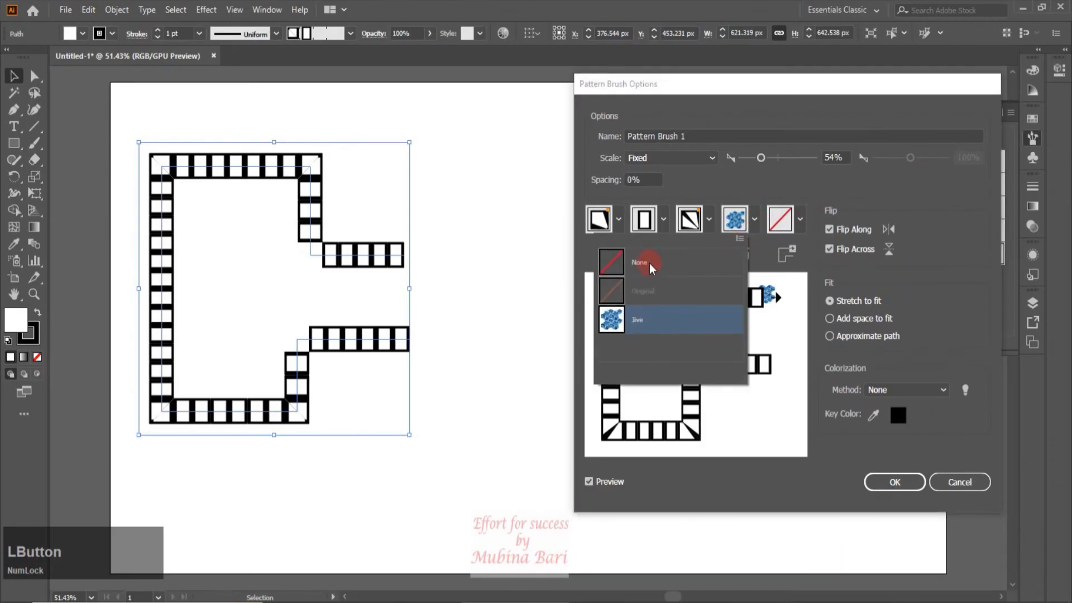
pyautogui.click(649, 265)
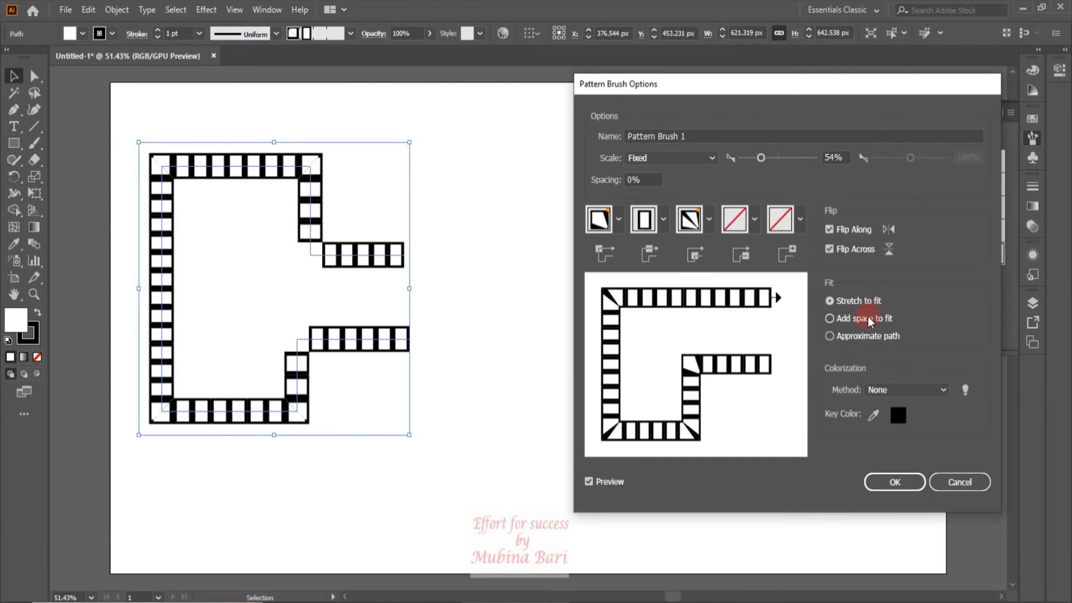
# Try the Add space to fit and Approximate path fit options, and return the brush to Stretch to fit.
pyautogui.click(830, 319)
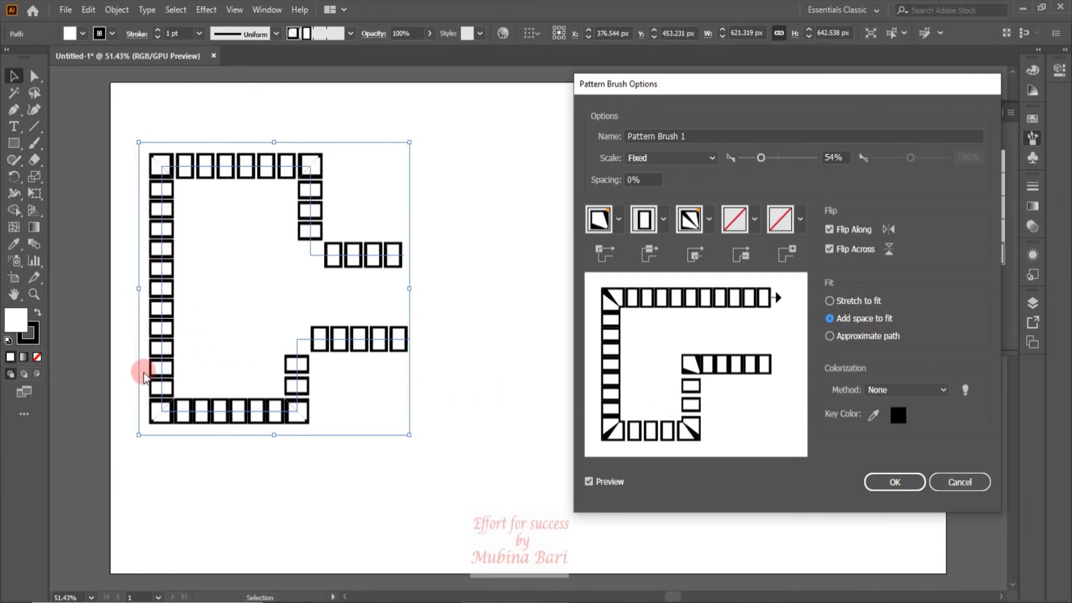
pyautogui.click(829, 337)
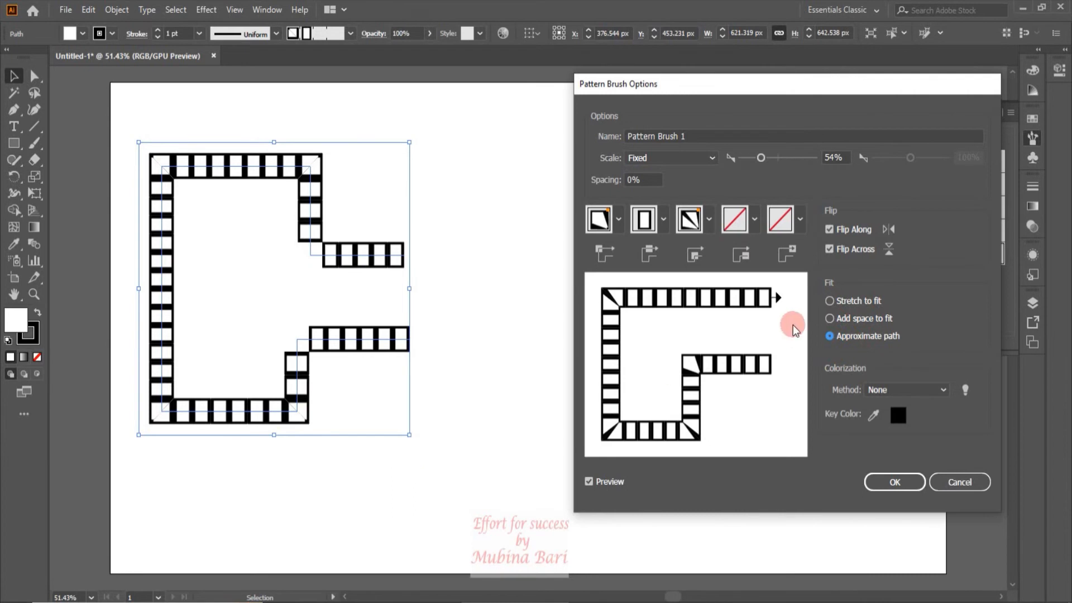
pyautogui.click(831, 303)
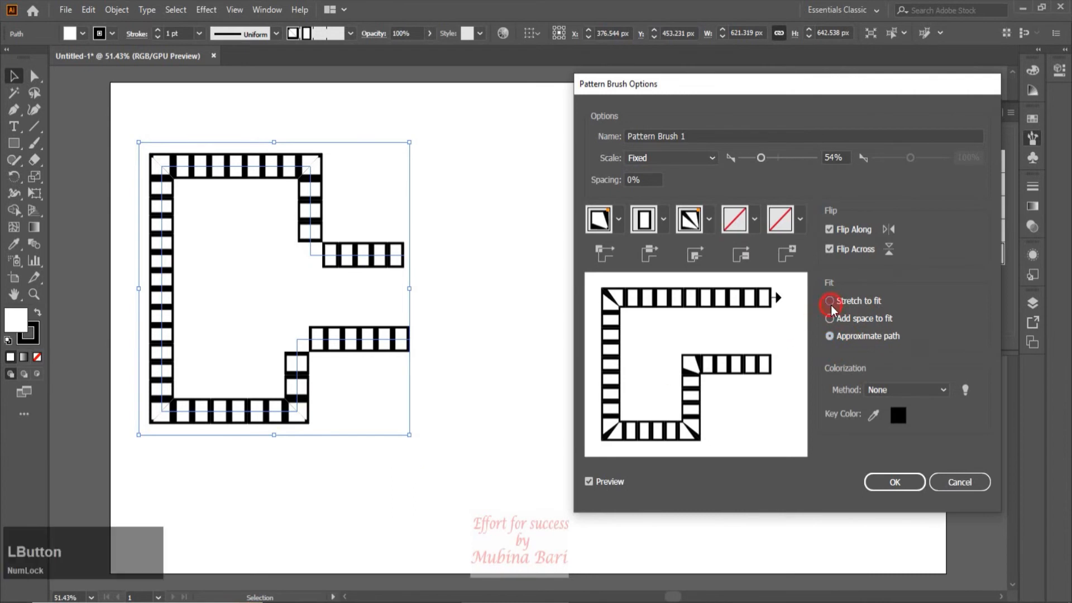
pyautogui.click(856, 305)
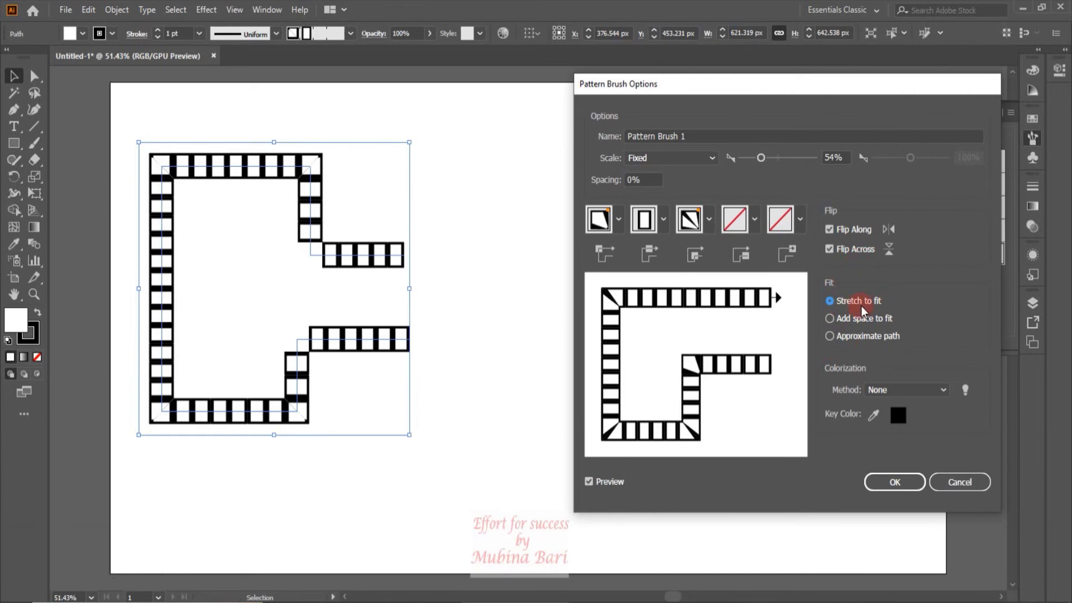
pyautogui.click(856, 338)
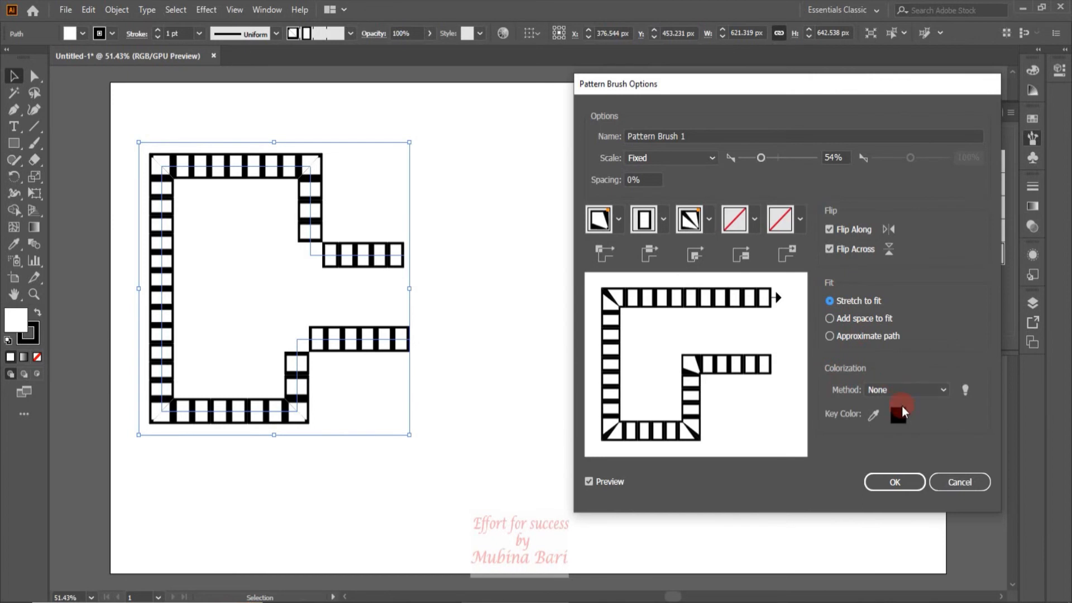
# Review the available colorization methods and read the colorization tips for the pattern brush.
pyautogui.click(940, 391)
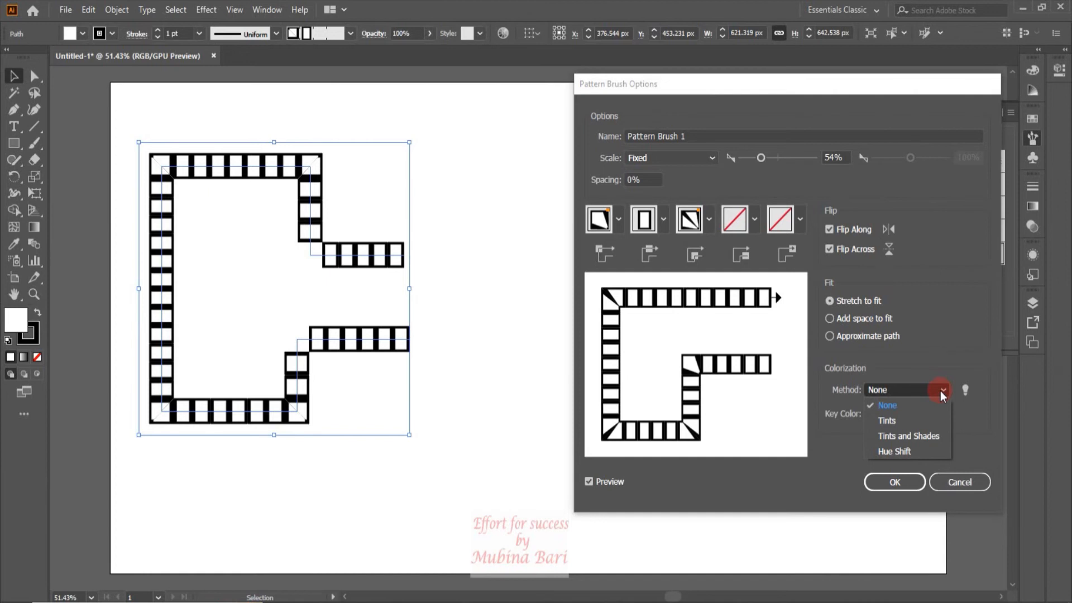
pyautogui.click(941, 391)
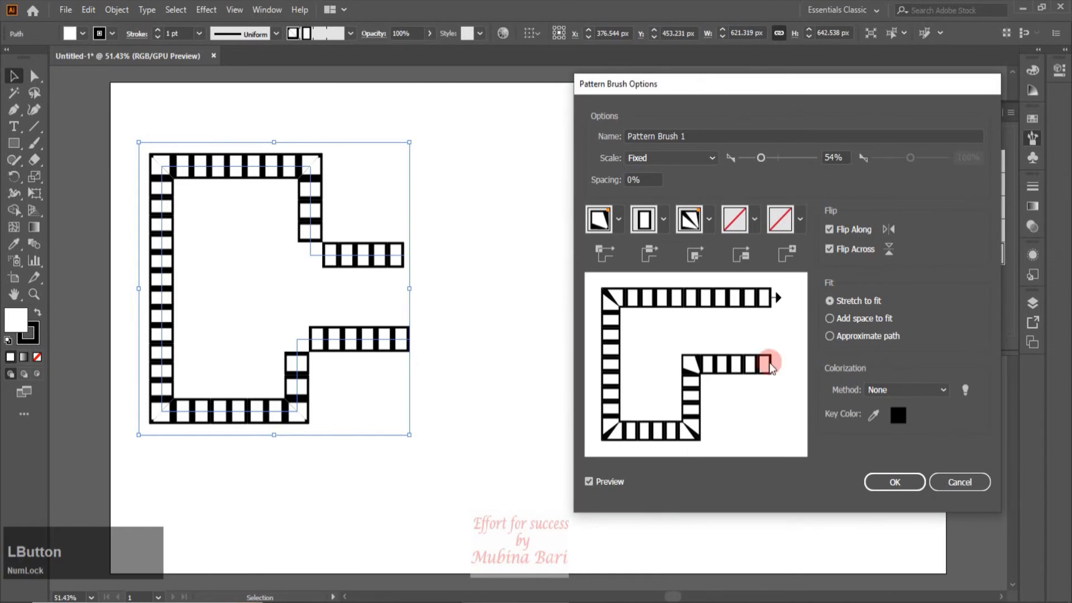
pyautogui.click(963, 387)
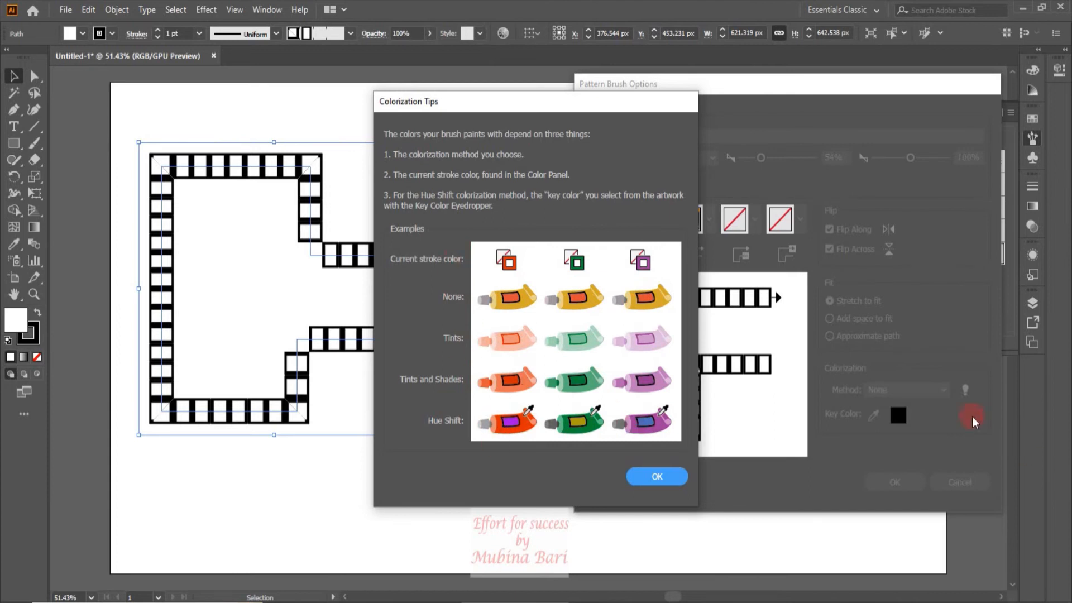
pyautogui.click(669, 479)
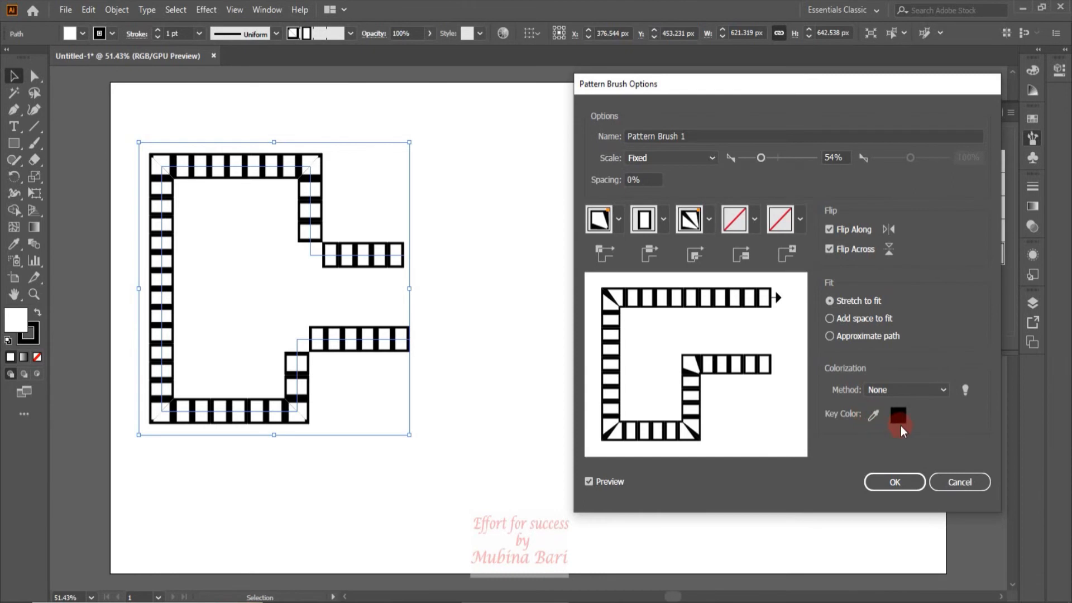
# Sample the brush's key color from the pattern preview, trying white and settling on black.
pyautogui.click(882, 423)
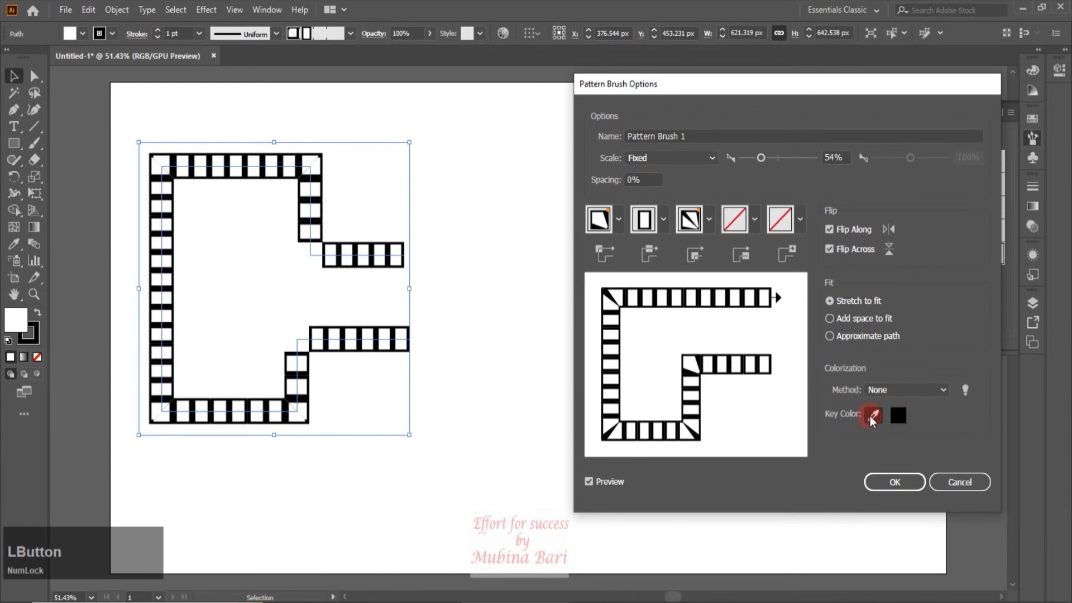
pyautogui.click(801, 368)
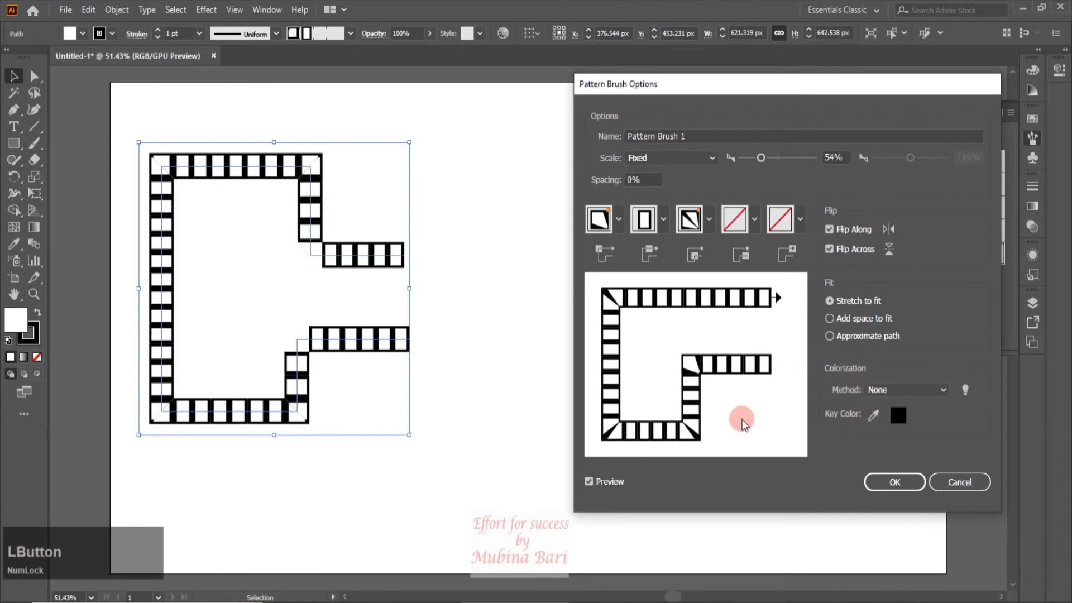
pyautogui.click(873, 415)
pyautogui.click(738, 364)
pyautogui.click(791, 421)
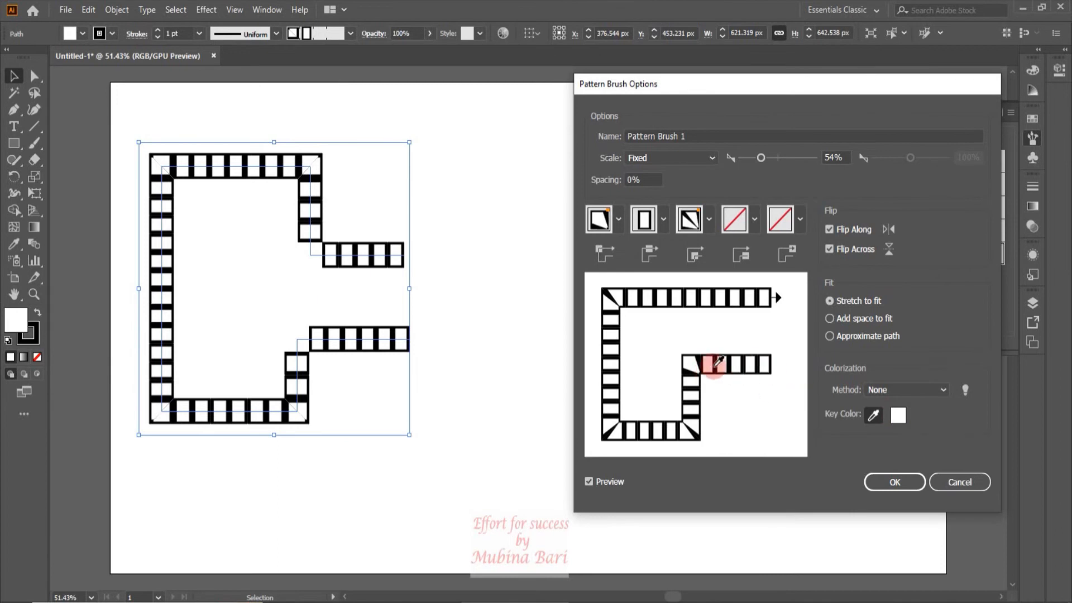
pyautogui.click(698, 360)
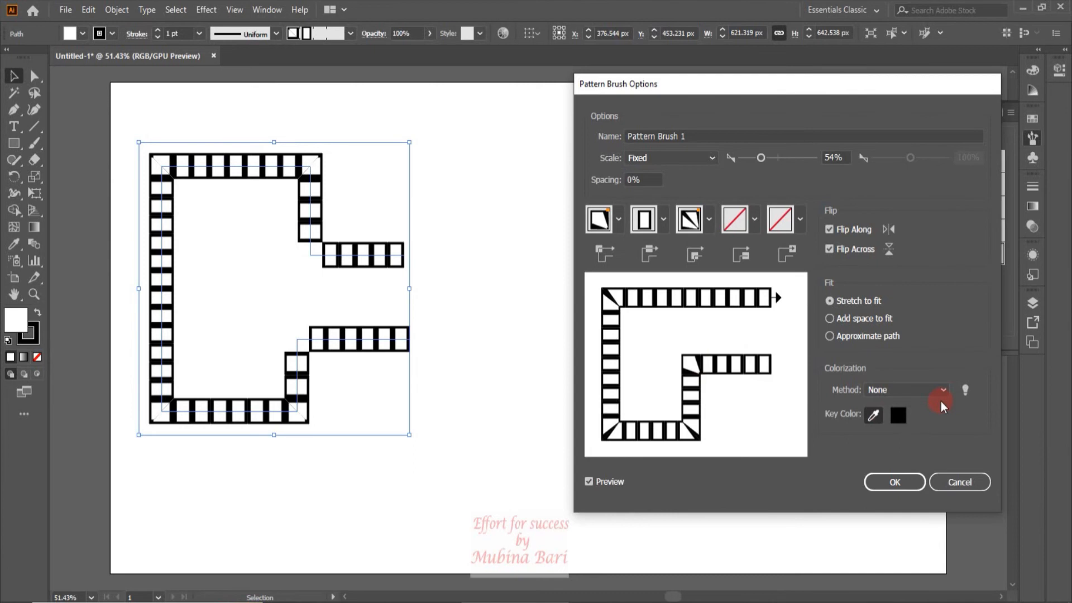
# Accept the pattern brush options, applying the changes to existing strokes, and delete the stepped path.
pyautogui.click(895, 482)
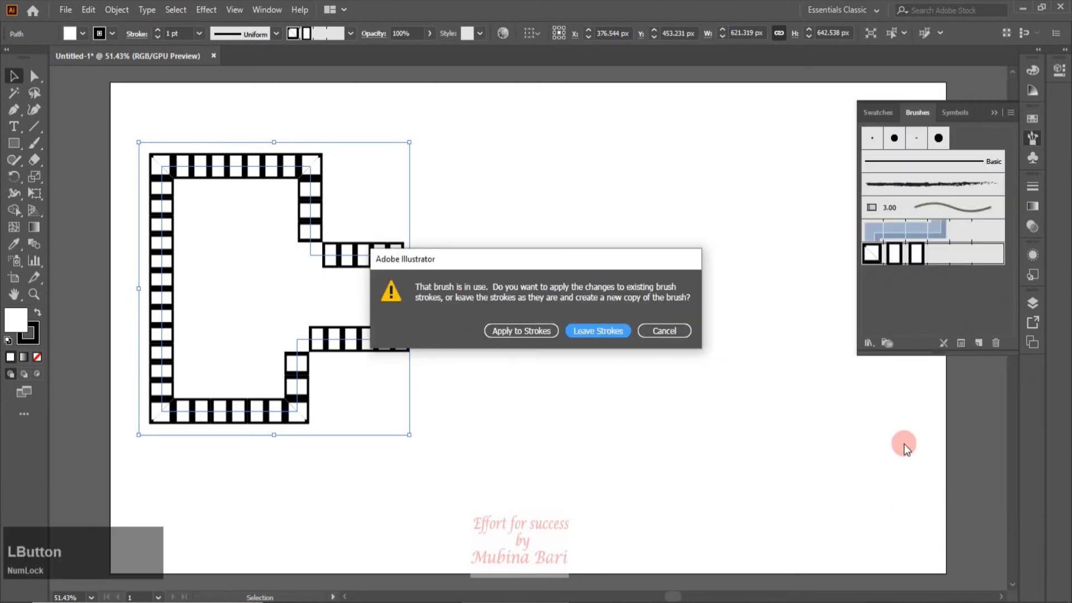
pyautogui.click(501, 333)
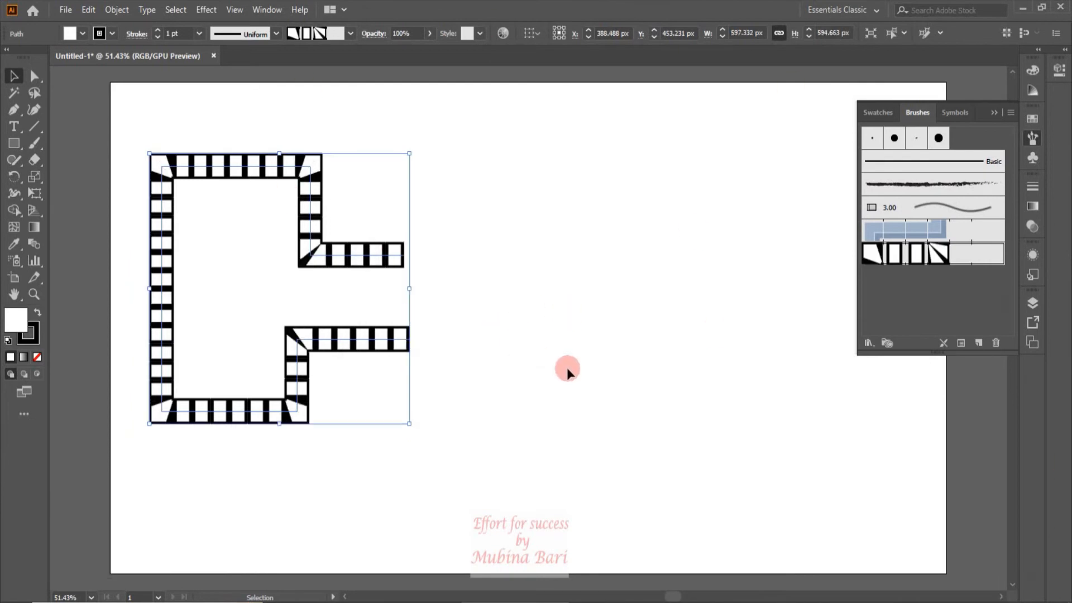
pyautogui.click(551, 337)
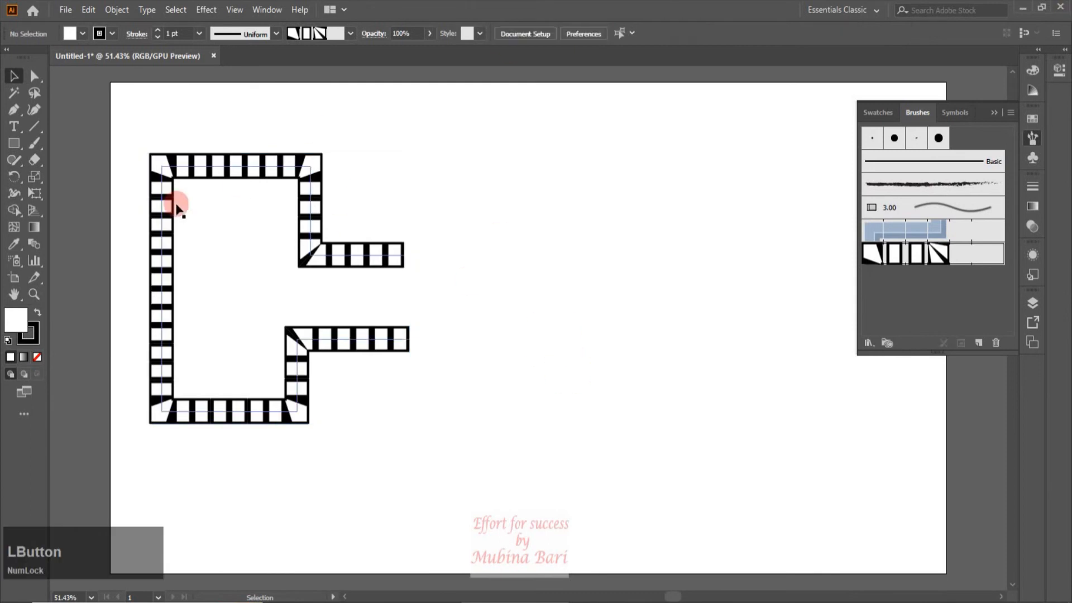
pyautogui.click(339, 336)
pyautogui.press('Delete')
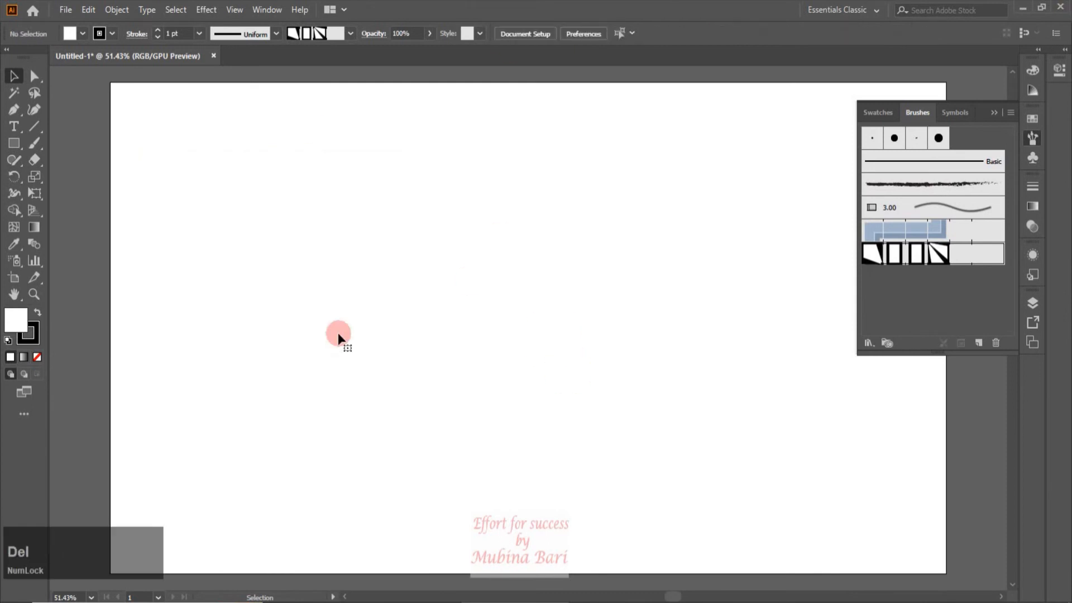
# Draw a circle about 405 px in diameter and apply Pattern Brush 1 to it.
pyautogui.click(14, 143)
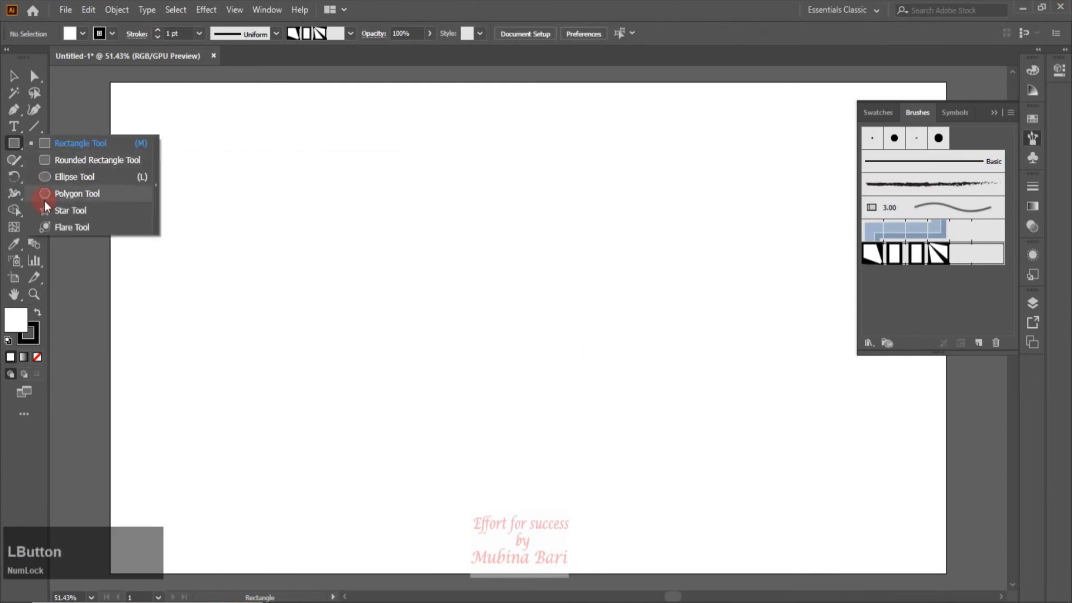
pyautogui.click(65, 179)
pyautogui.moveTo(200, 192)
pyautogui.mouseDown()
pyautogui.moveTo(287, 272)
pyautogui.moveTo(352, 364)
pyautogui.moveTo(376, 376)
pyautogui.mouseUp()
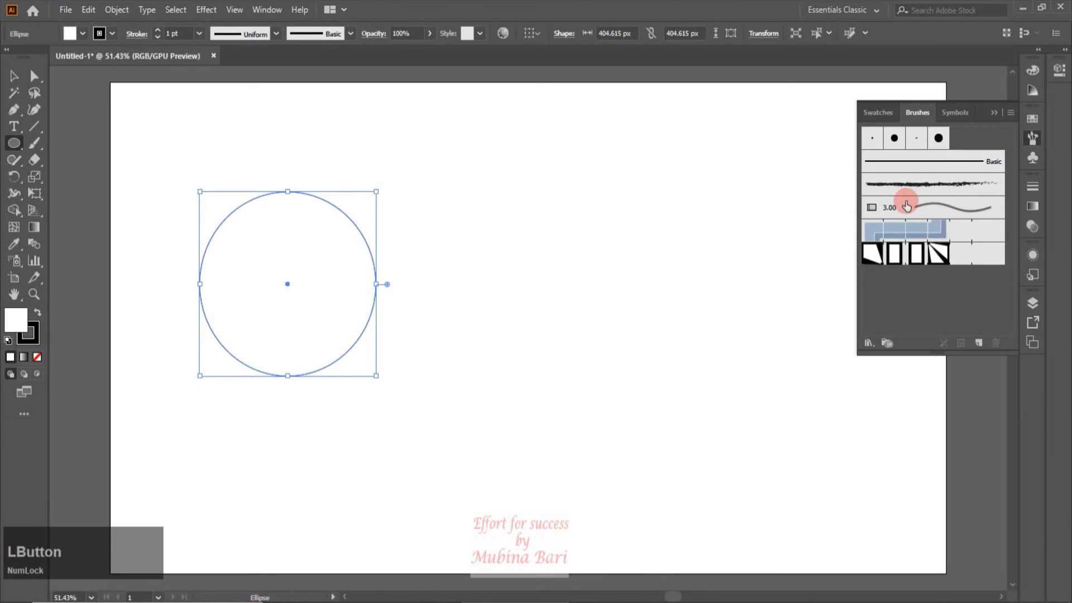
pyautogui.click(907, 263)
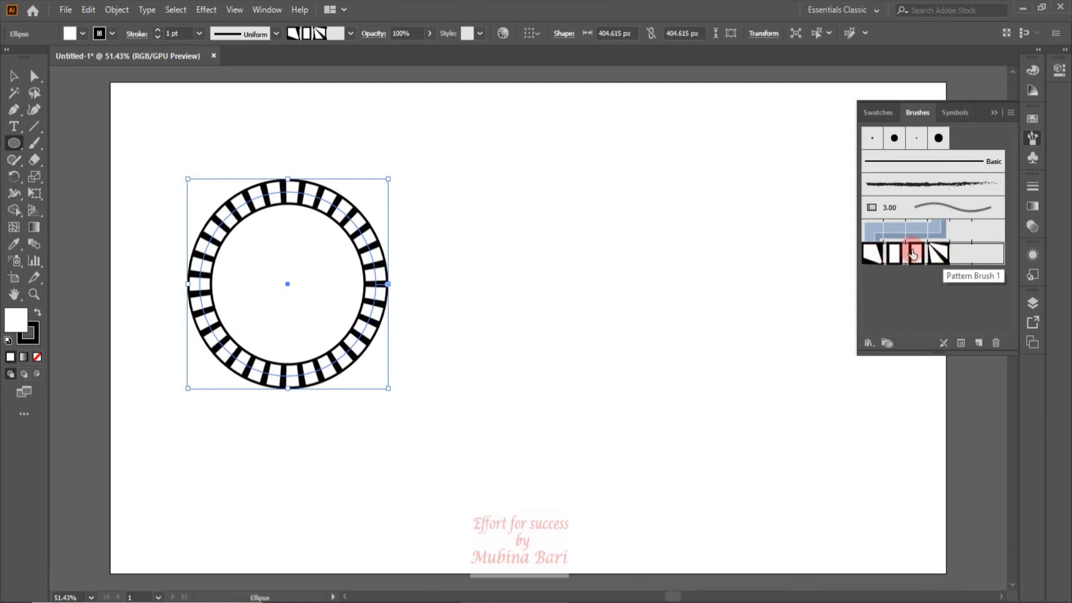
# Convert the topmost anchor point of the brushed circle to a corner.
pyautogui.click(35, 77)
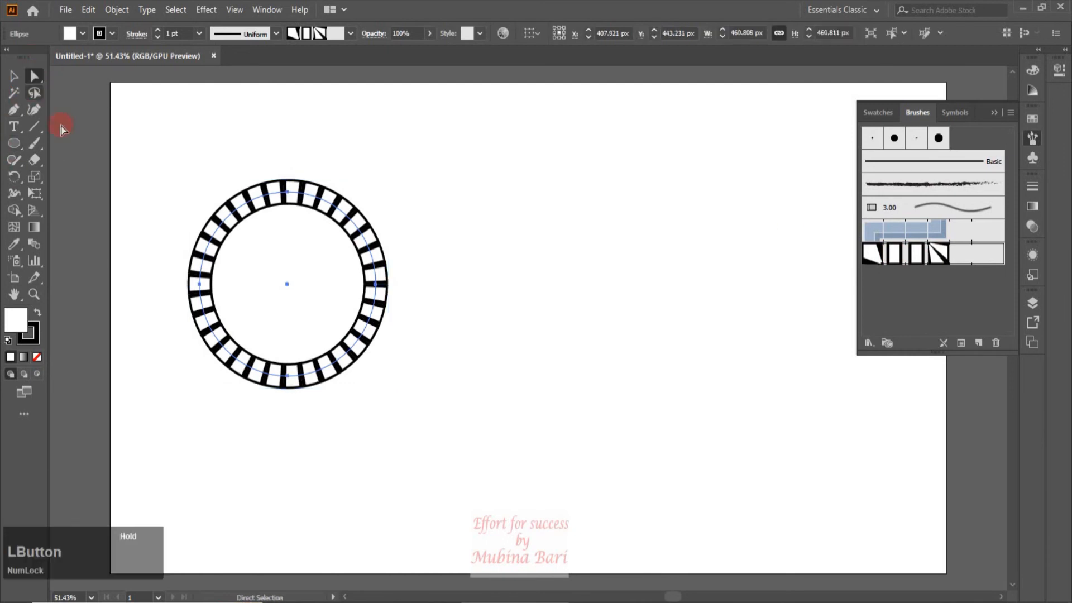
pyautogui.click(288, 192)
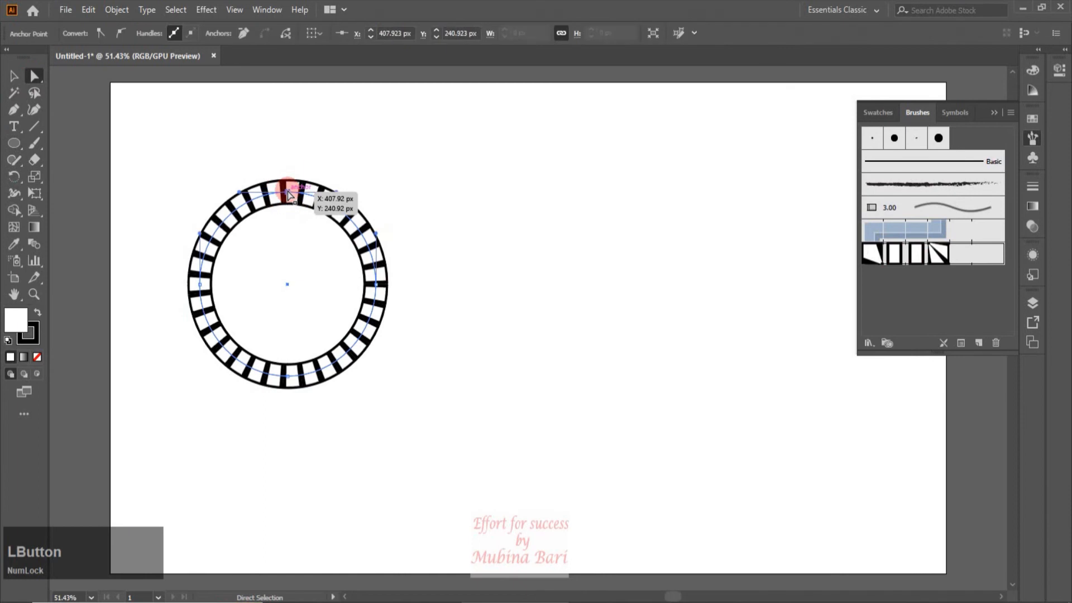
pyautogui.click(101, 32)
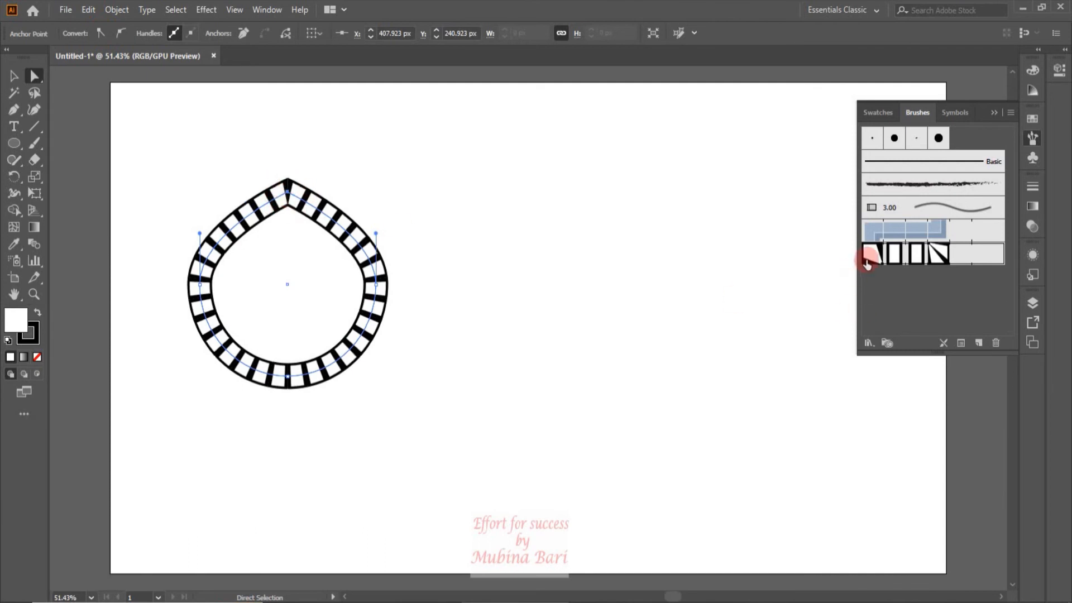
# Convert the circle's topmost anchor point back to smooth and undo the anchor changes to restore the round shape.
pyautogui.click(287, 189)
pyautogui.click(119, 35)
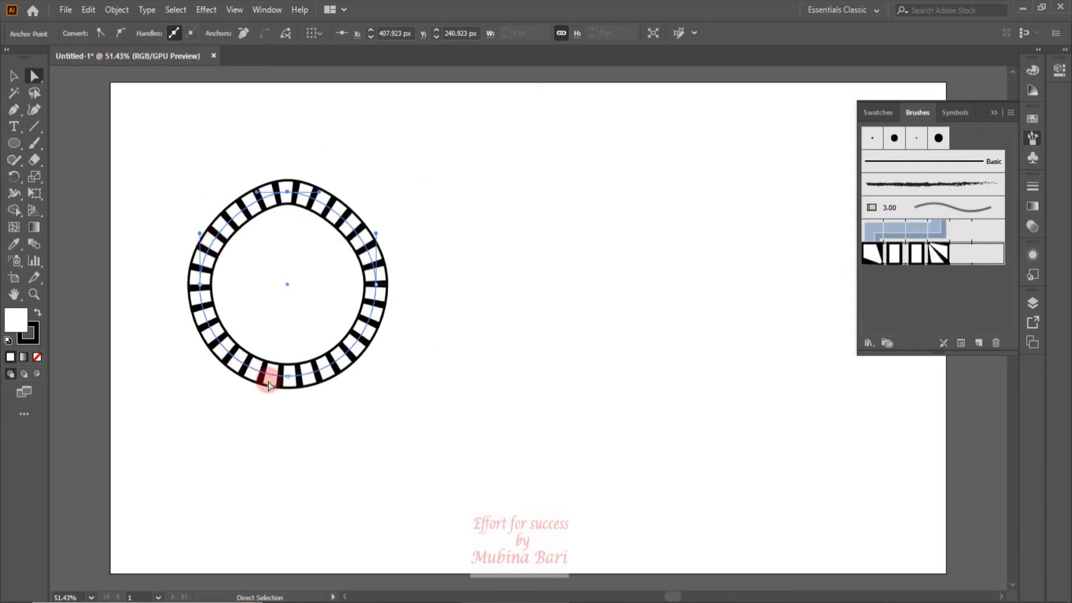
pyautogui.click(344, 356)
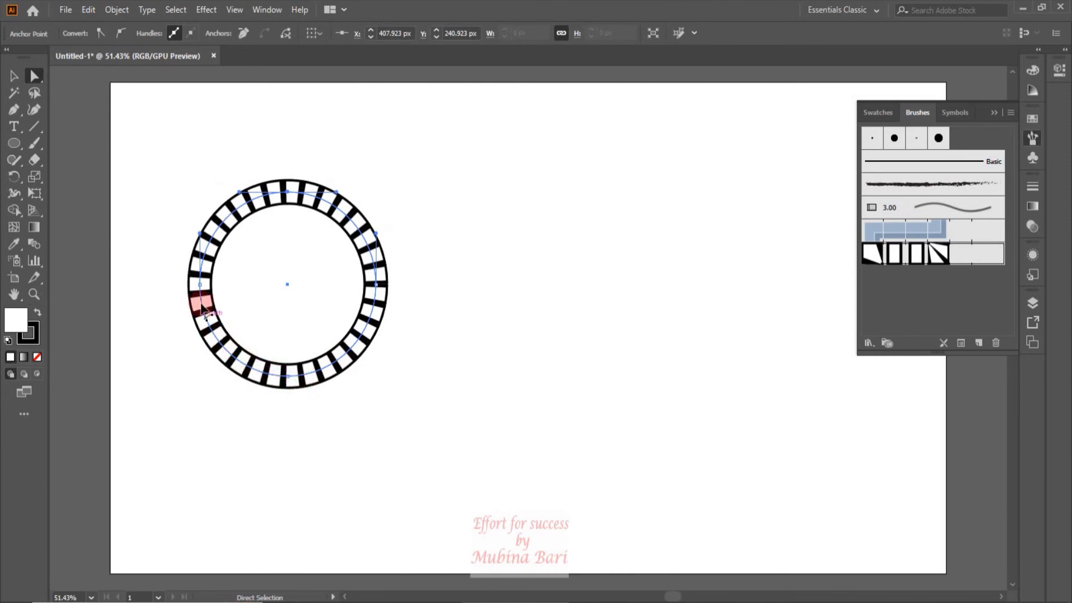
# Delete the brushed circle together with its leftover anchor point.
pyautogui.click(313, 359)
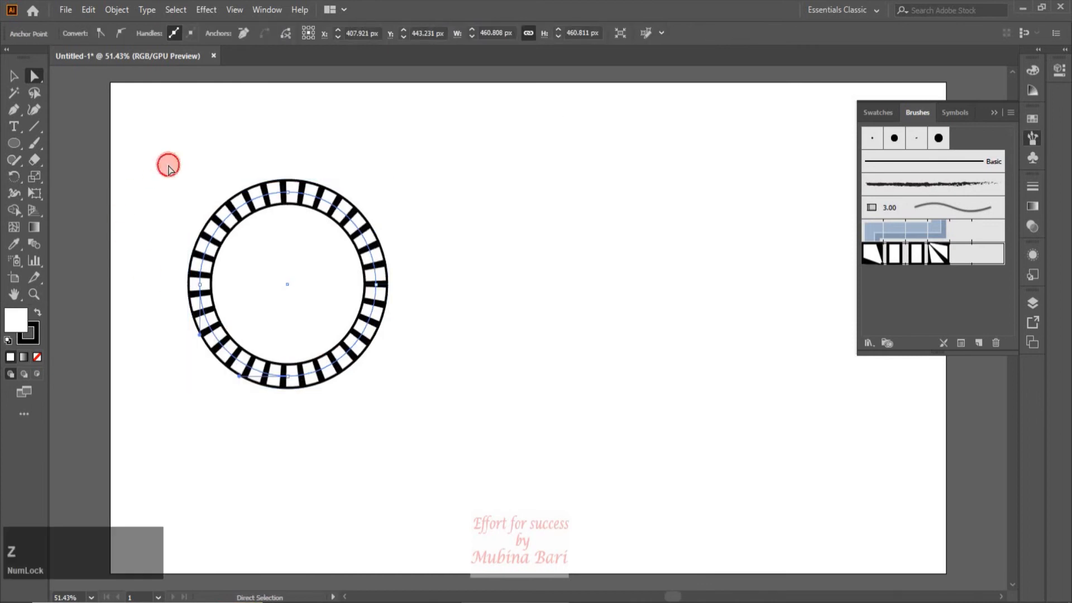
pyautogui.press('Delete')
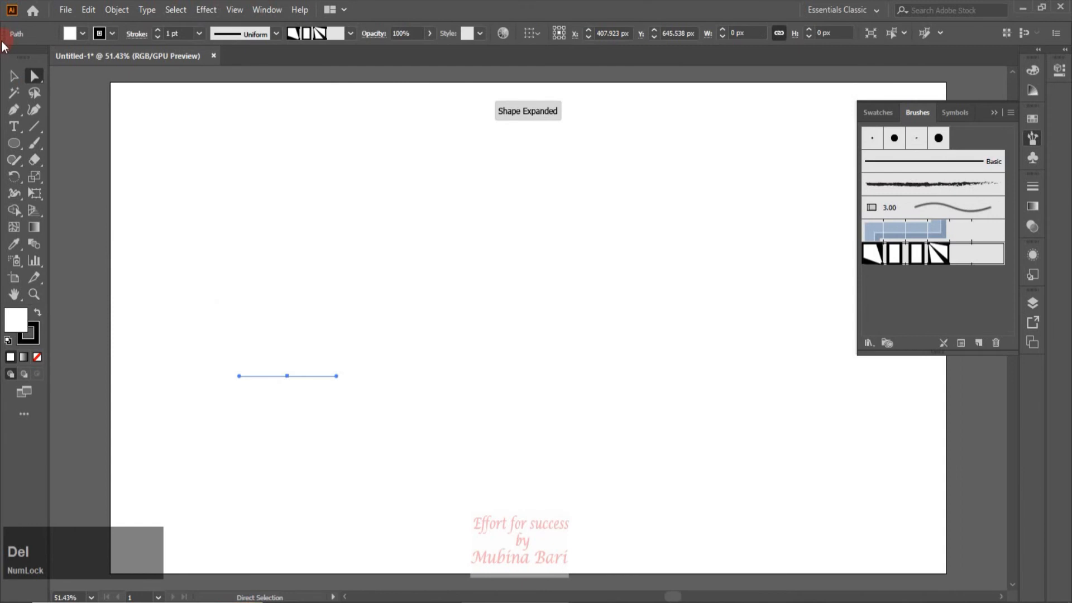
pyautogui.click(14, 76)
pyautogui.press('Delete')
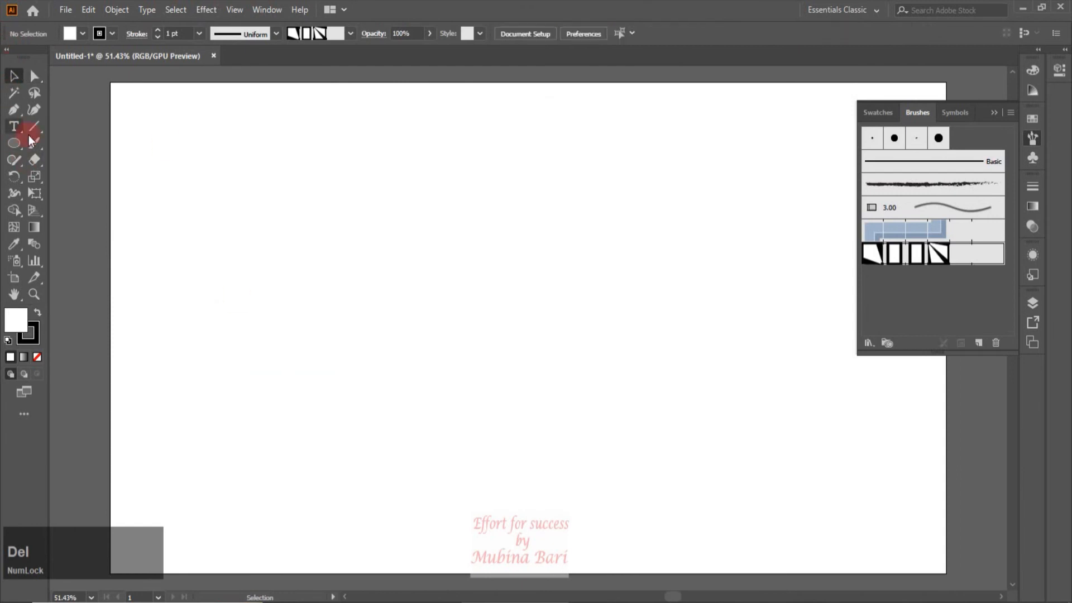
# Draw a horizontal ellipse about 291 px wide and 102 px high in the artboard's upper-left area.
pyautogui.click(14, 144)
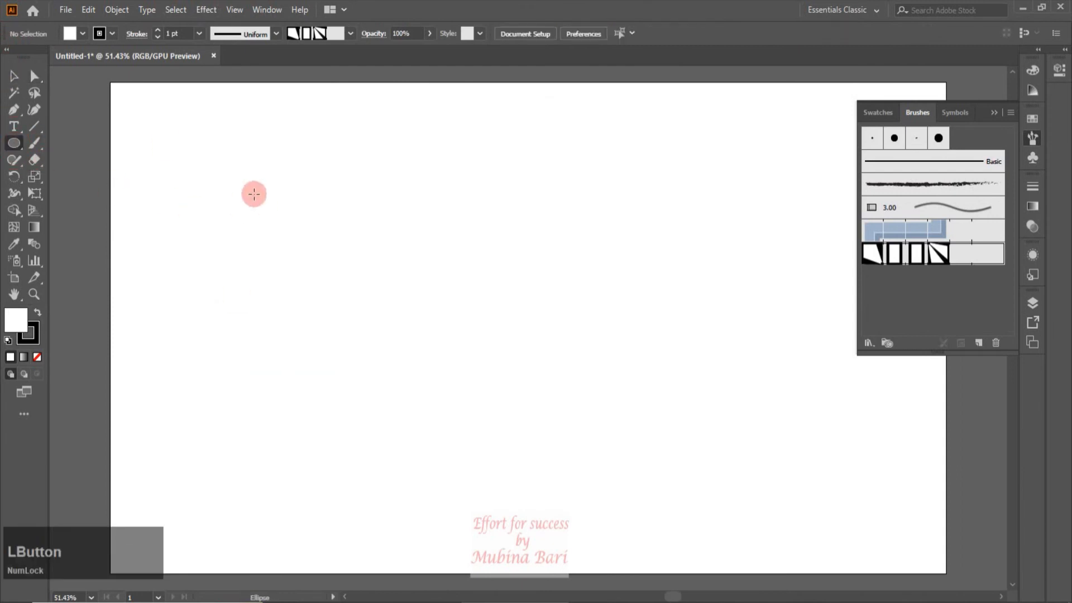
pyautogui.moveTo(244, 184); pyautogui.dragTo(373, 233)
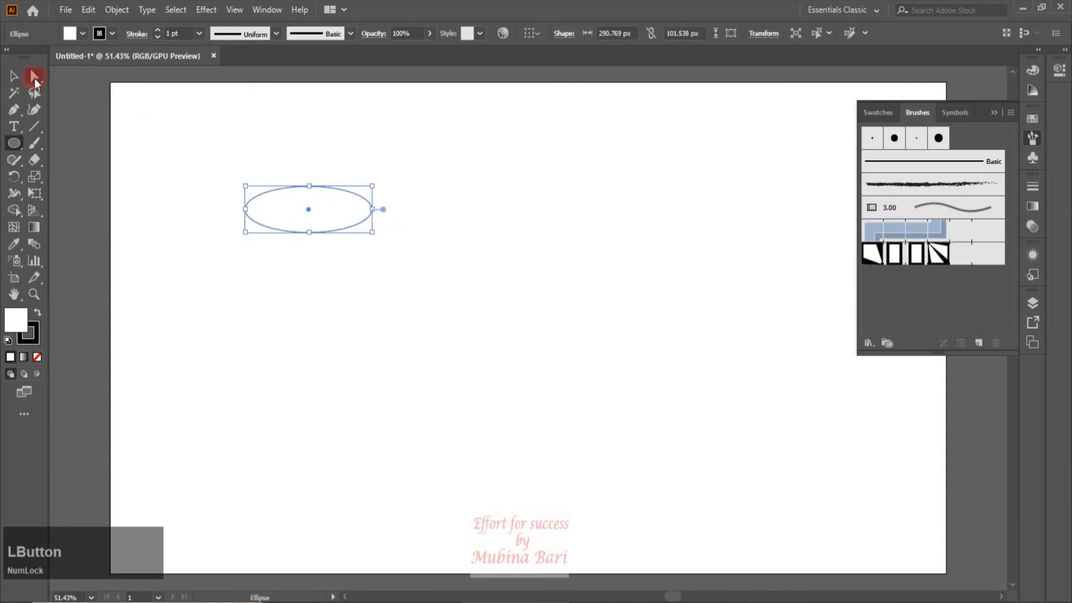
pyautogui.click(14, 76)
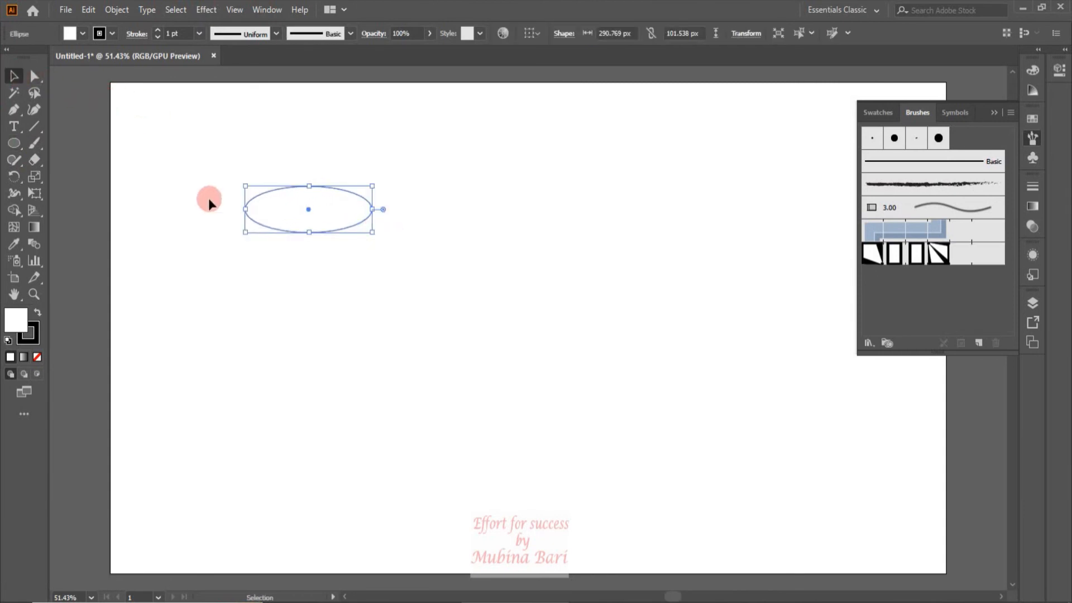
# Give the ellipse no fill and a 7 pt black stroke.
pyautogui.click(82, 33)
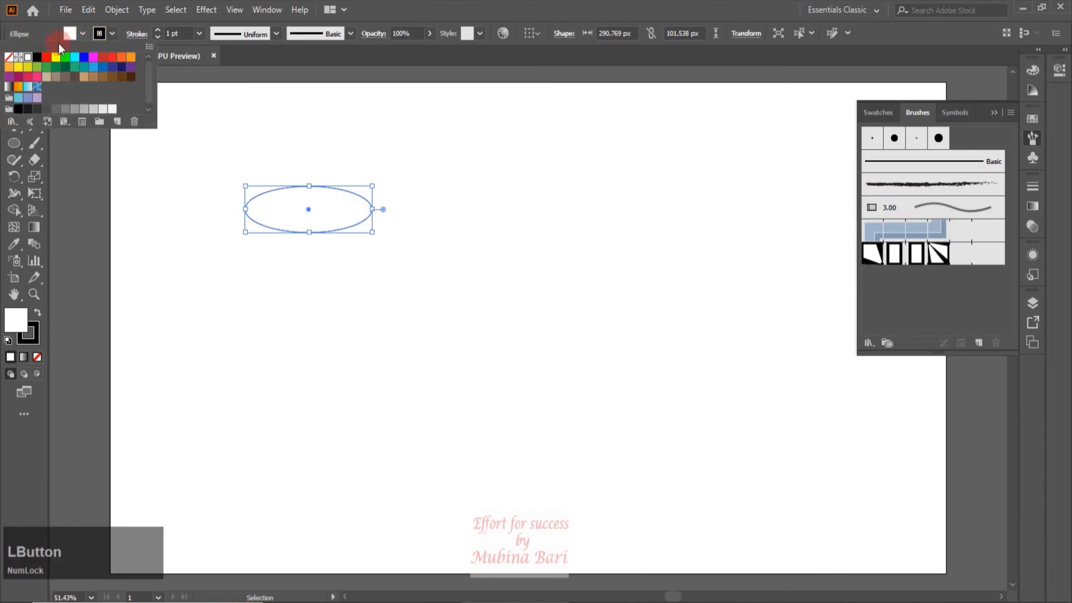
pyautogui.click(9, 56)
pyautogui.press('z')
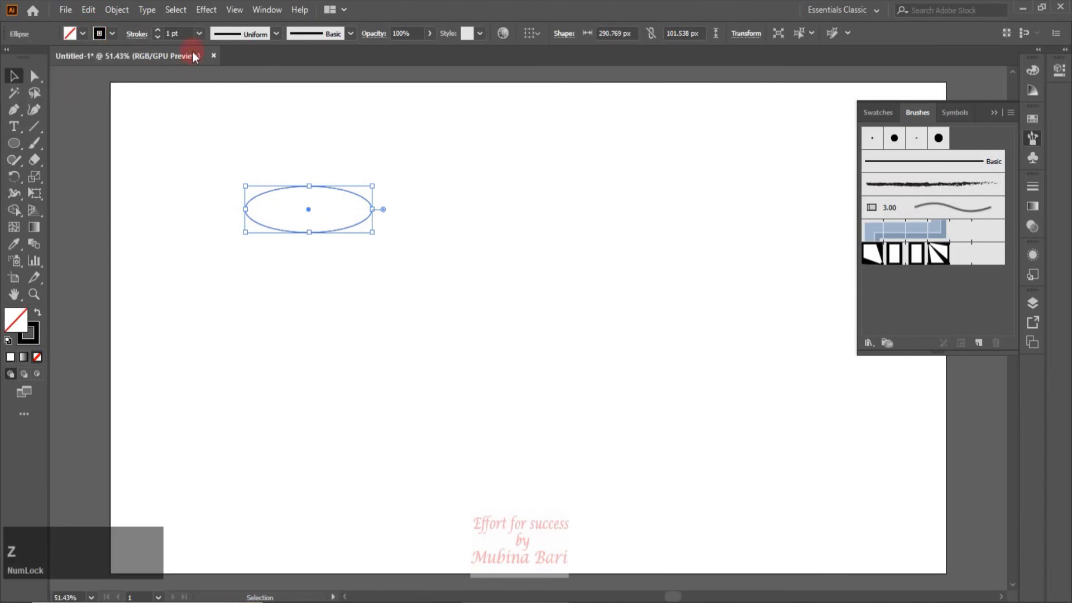
pyautogui.click(197, 34)
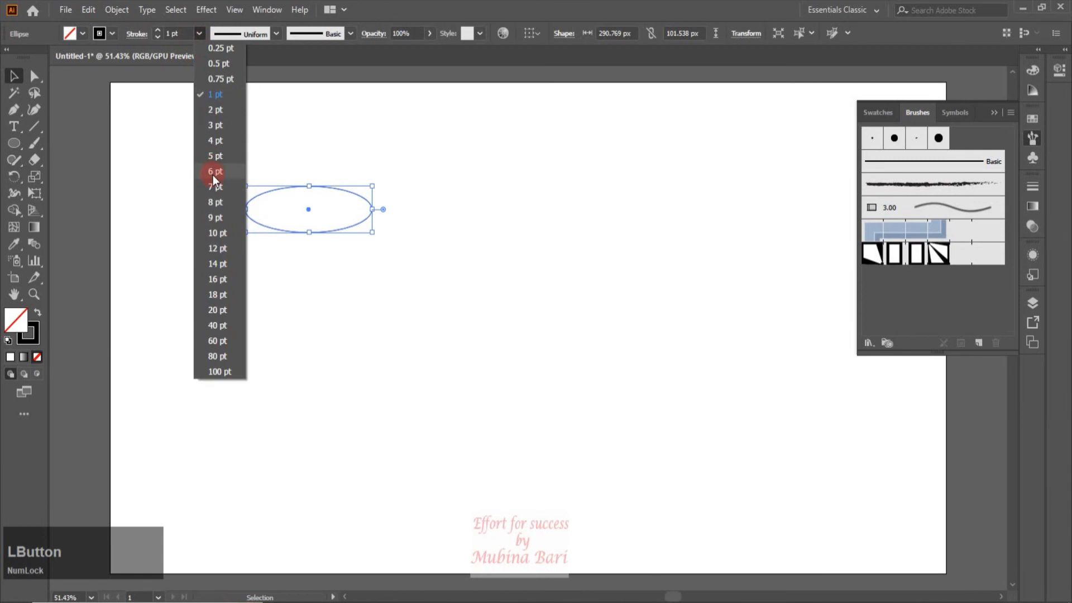
pyautogui.click(215, 187)
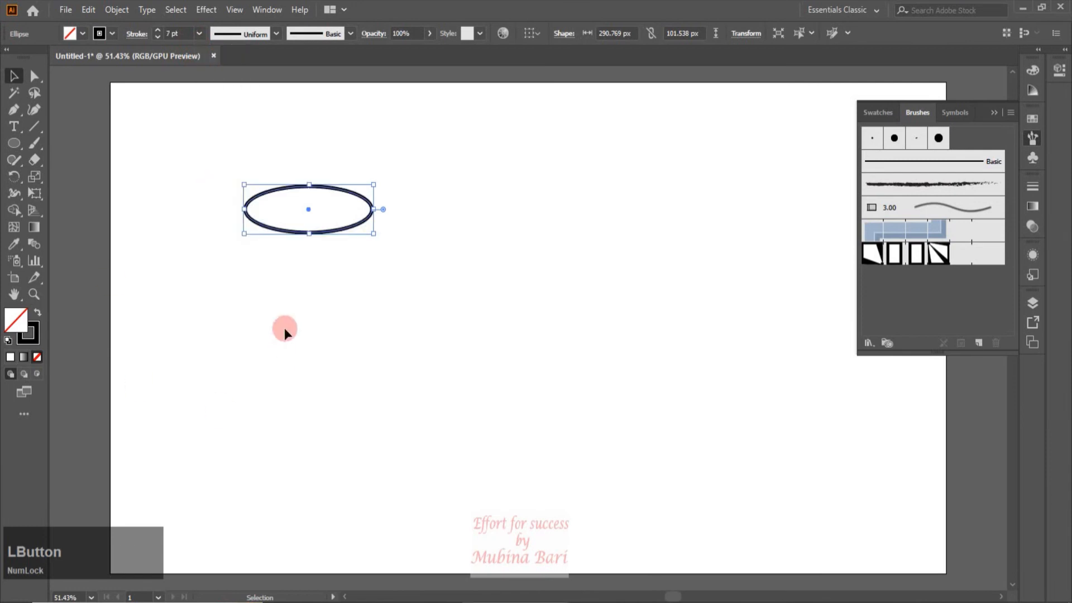
# Duplicate the ellipse horizontally to the right so the copy partly overlaps the original.
pyautogui.moveTo(310, 210); pyautogui.dragTo(377, 209)
pyautogui.press('shift')
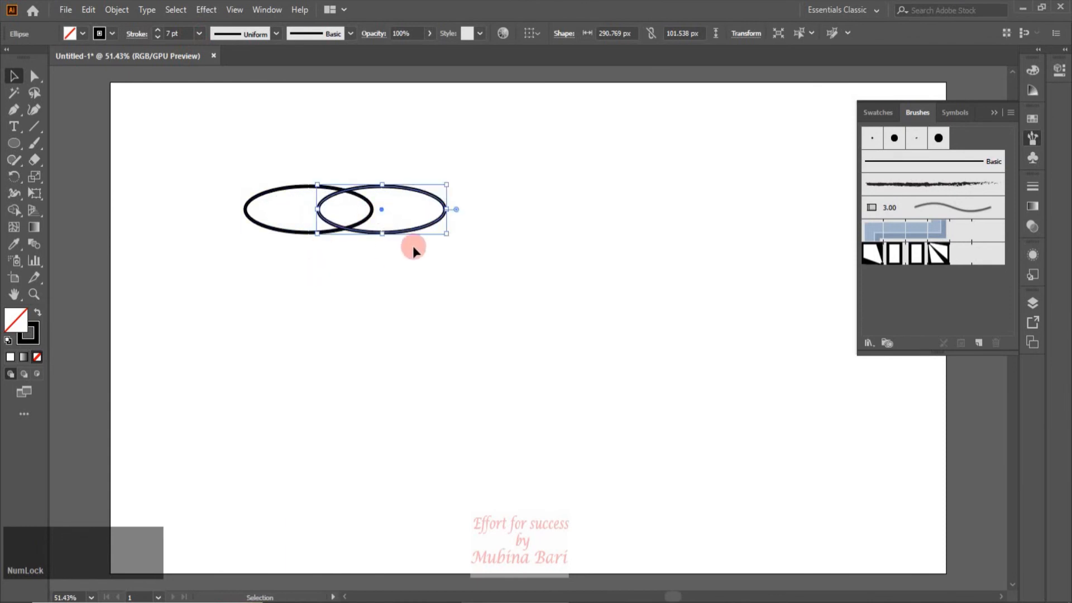
pyautogui.click(401, 259)
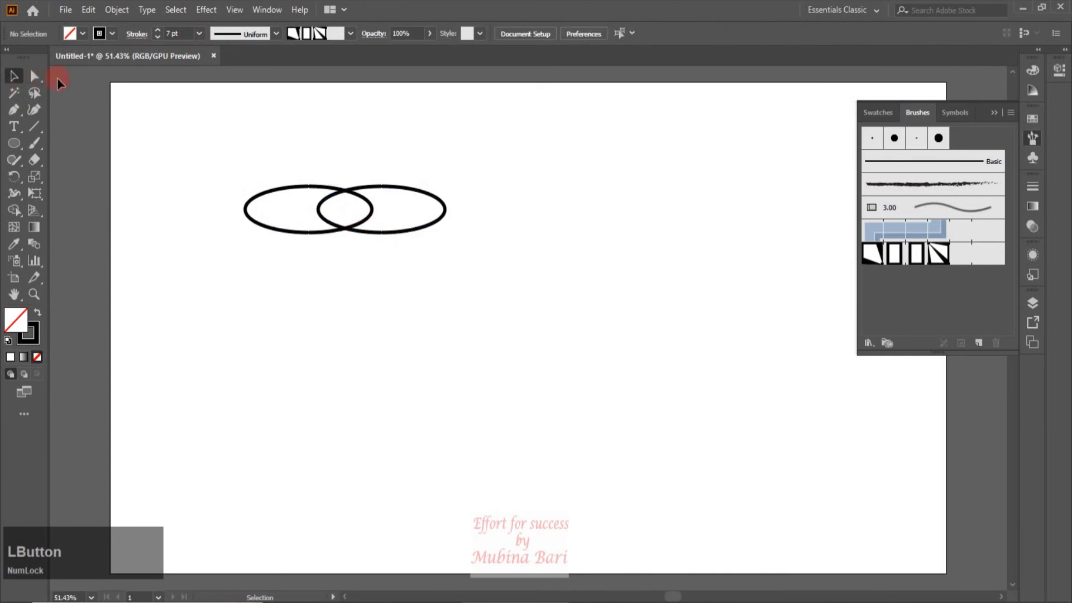
# Delete the rightmost anchor point of the right ellipse and the leftmost anchor point of the left ellipse.
pyautogui.click(35, 76)
pyautogui.click(447, 210)
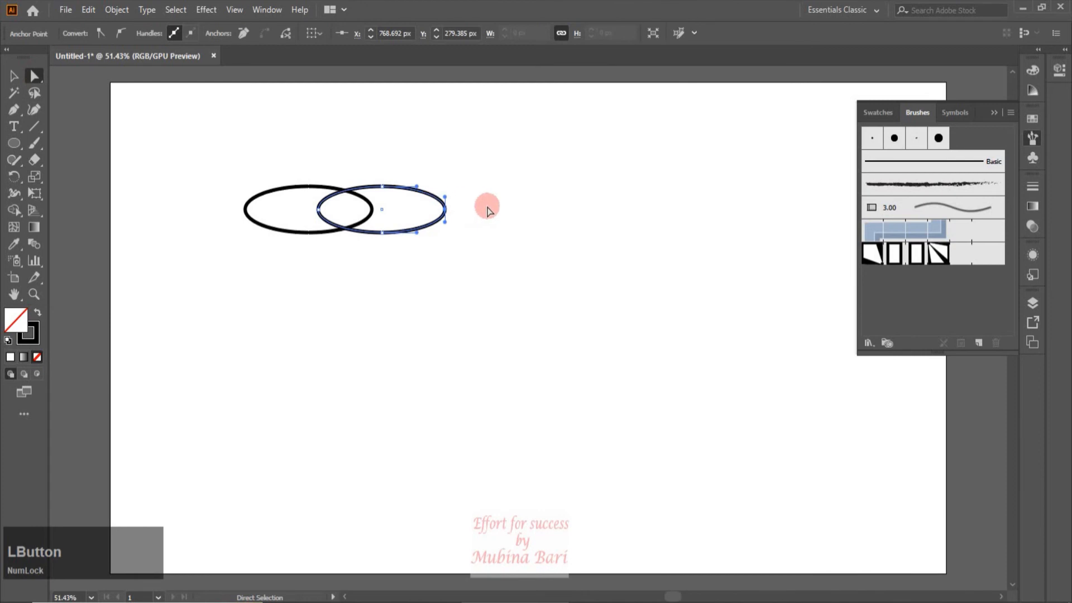
pyautogui.press('Delete')
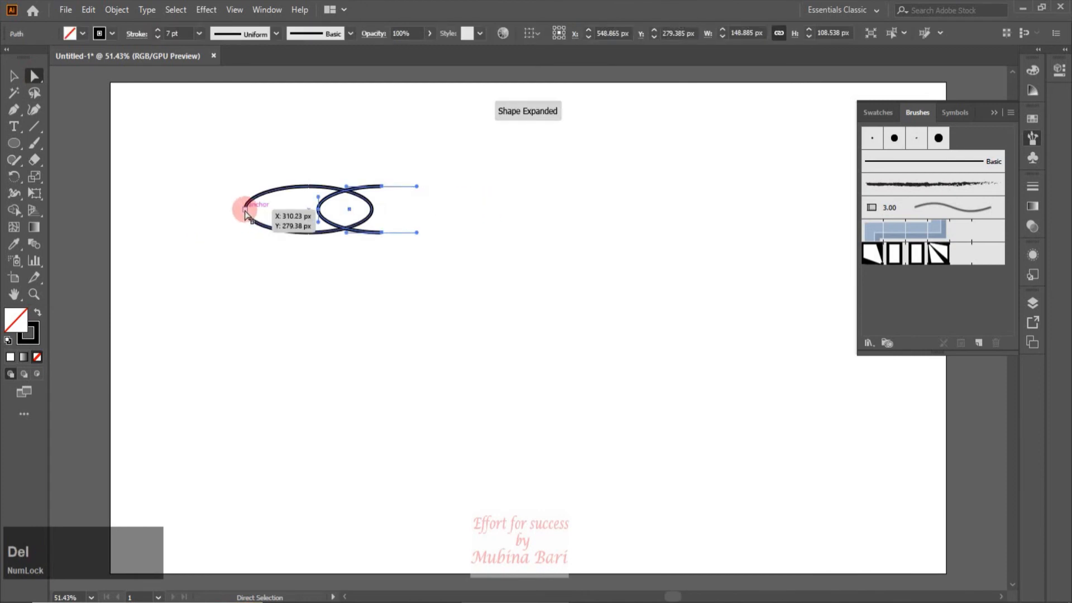
pyautogui.click(246, 210)
pyautogui.press('Delete')
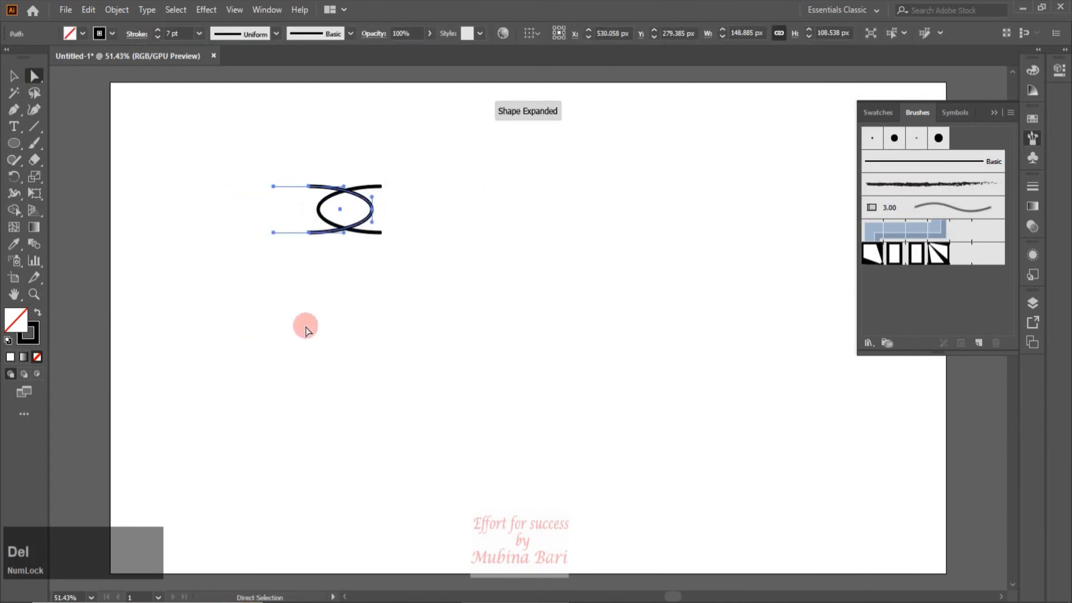
# Scale the two overlapping arcs down together to about half size and give them a 5 pt stroke.
pyautogui.click(14, 76)
pyautogui.moveTo(259, 163)
pyautogui.mouseDown()
pyautogui.moveTo(366, 227)
pyautogui.moveTo(347, 211)
pyautogui.mouseUp()
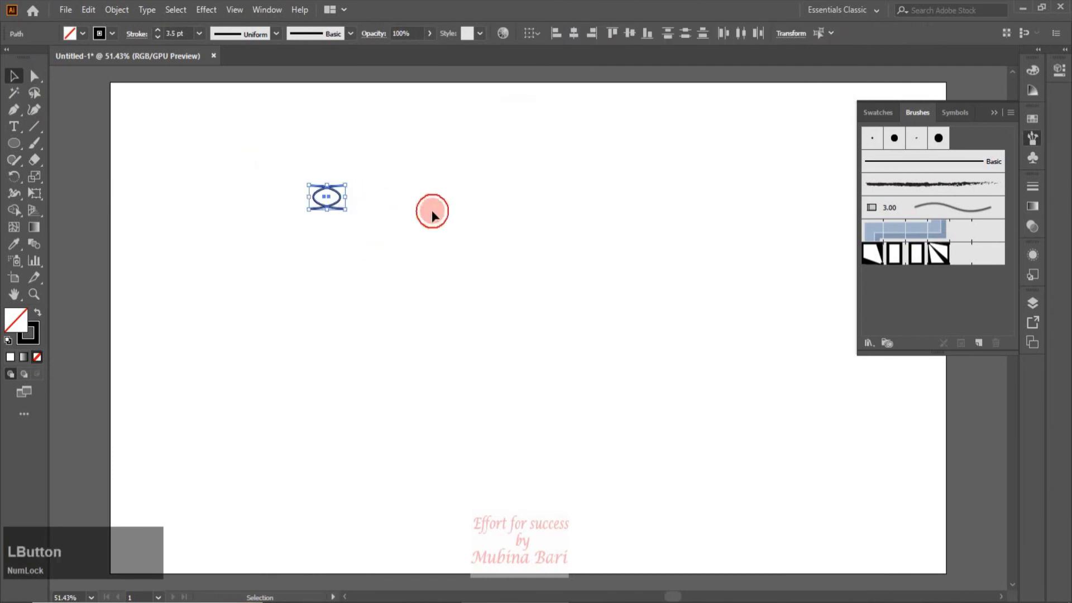
pyautogui.click(433, 211)
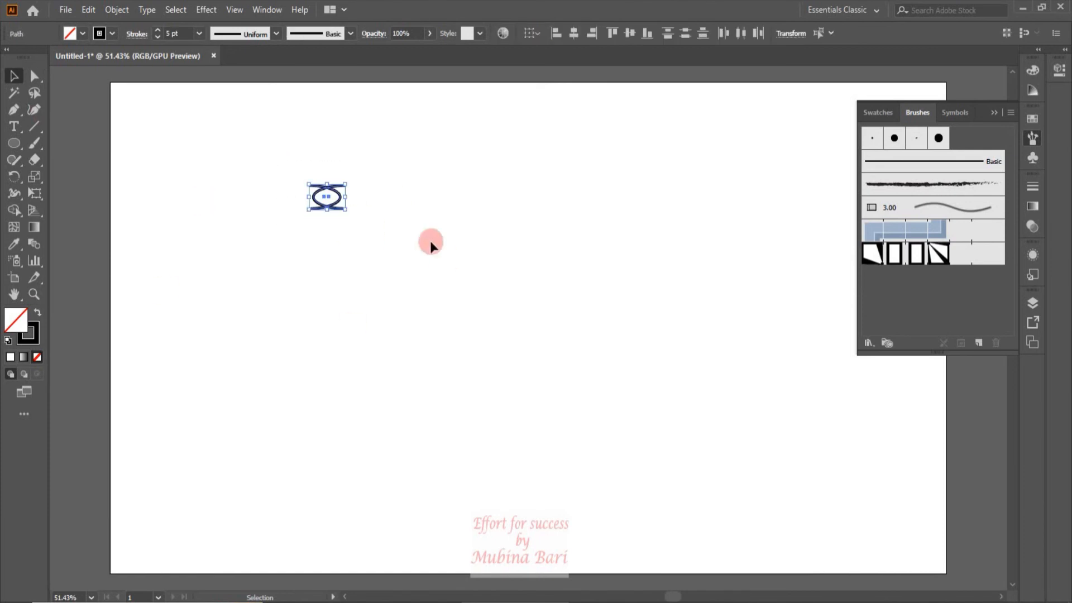
# Start a new pattern brush from the overlapping arcs and set its outer corner tile to Auto-Between.
pyautogui.click(980, 343)
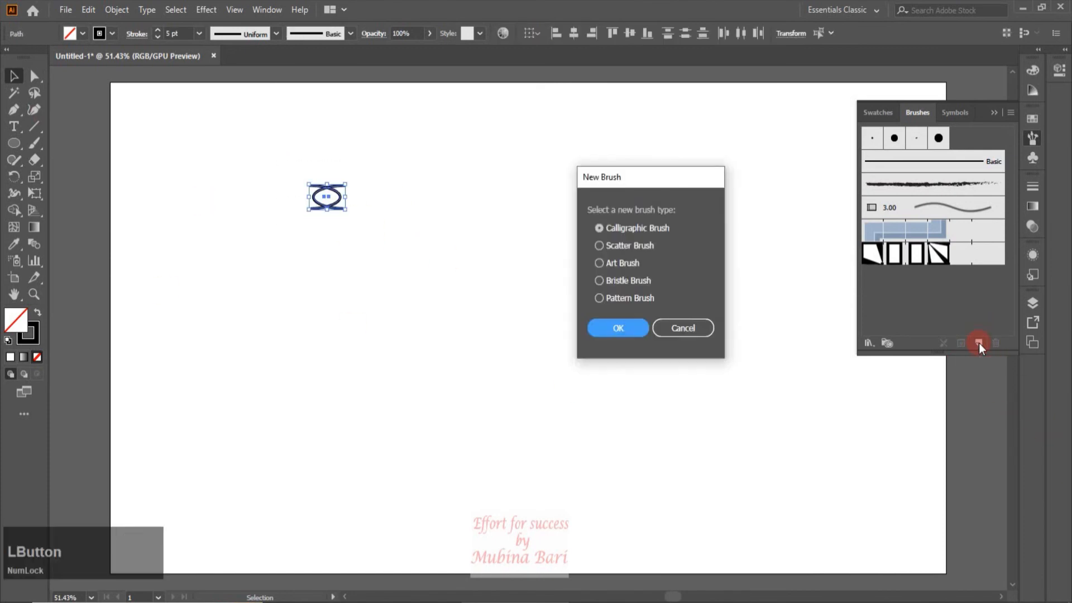
pyautogui.click(598, 299)
pyautogui.click(630, 329)
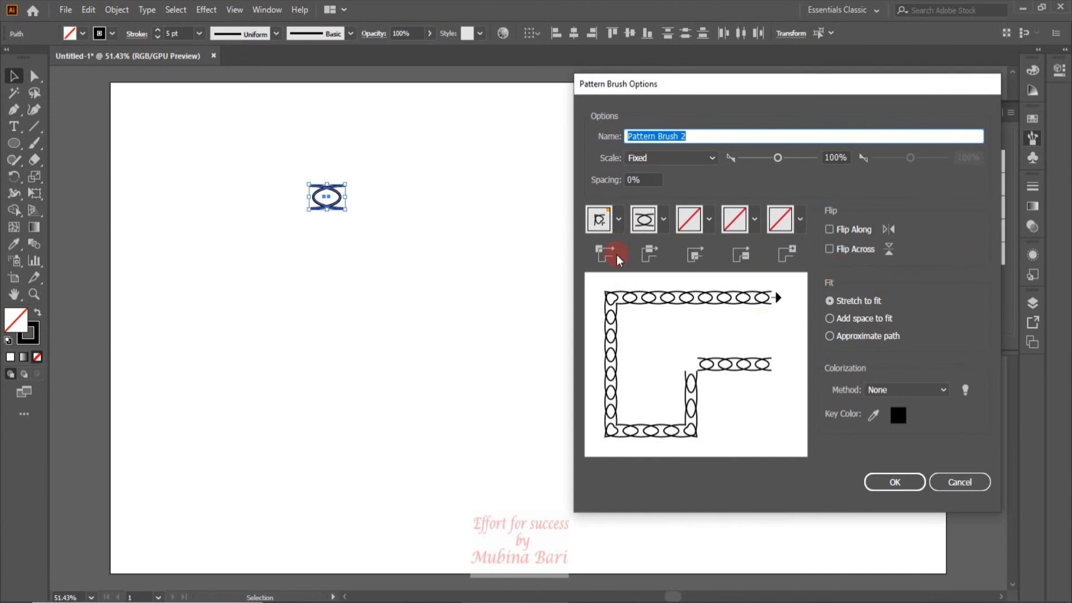
pyautogui.click(619, 220)
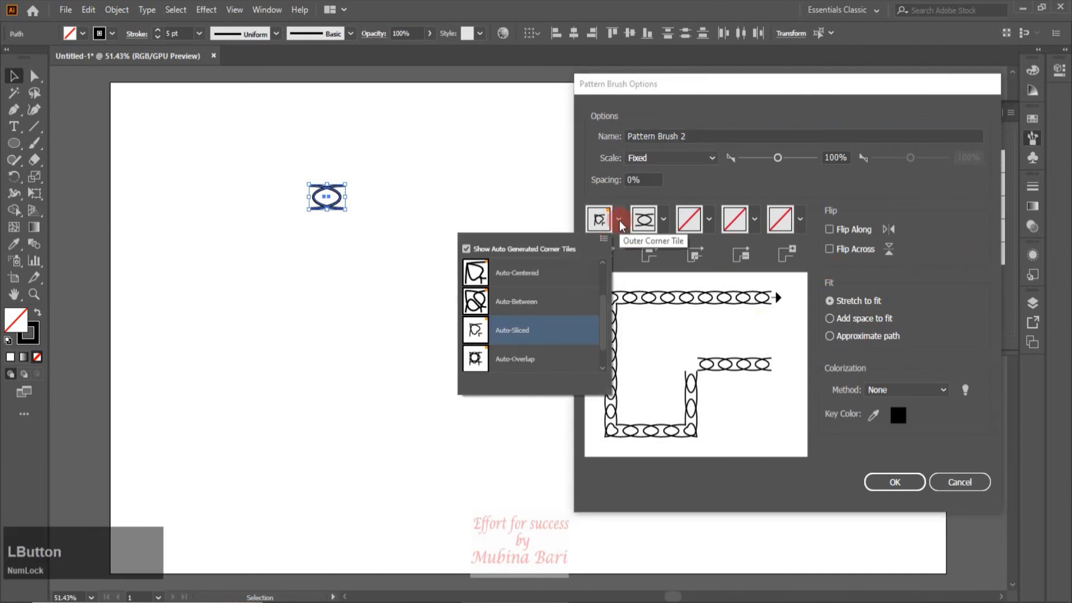
pyautogui.click(518, 301)
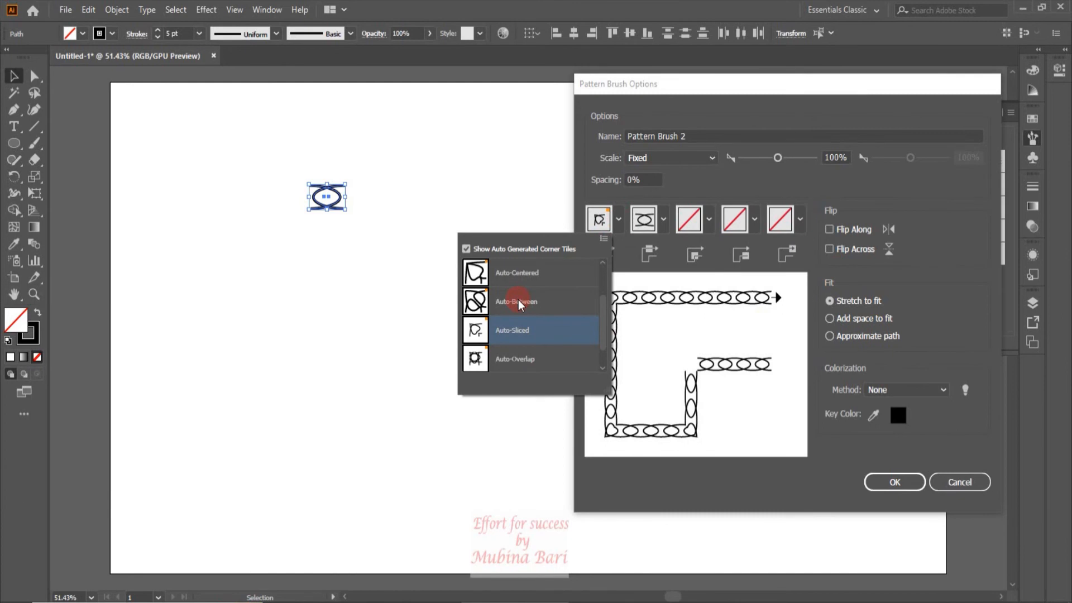
pyautogui.click(518, 300)
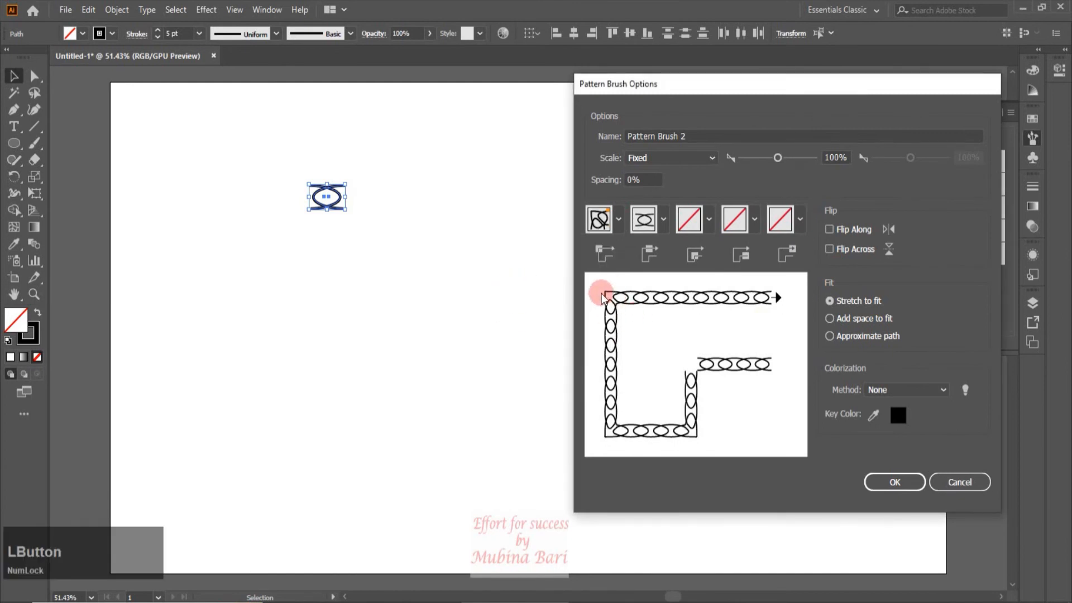
# Set both the inner and outer corner tiles to Auto-Centered and save the pattern brush.
pyautogui.click(710, 219)
pyautogui.click(605, 329)
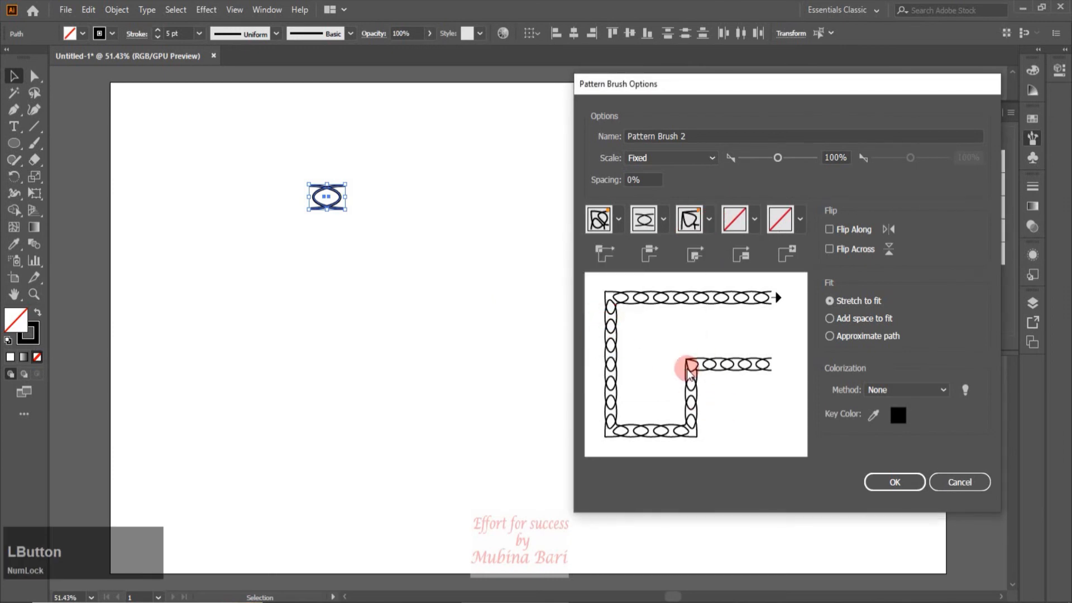
pyautogui.click(618, 220)
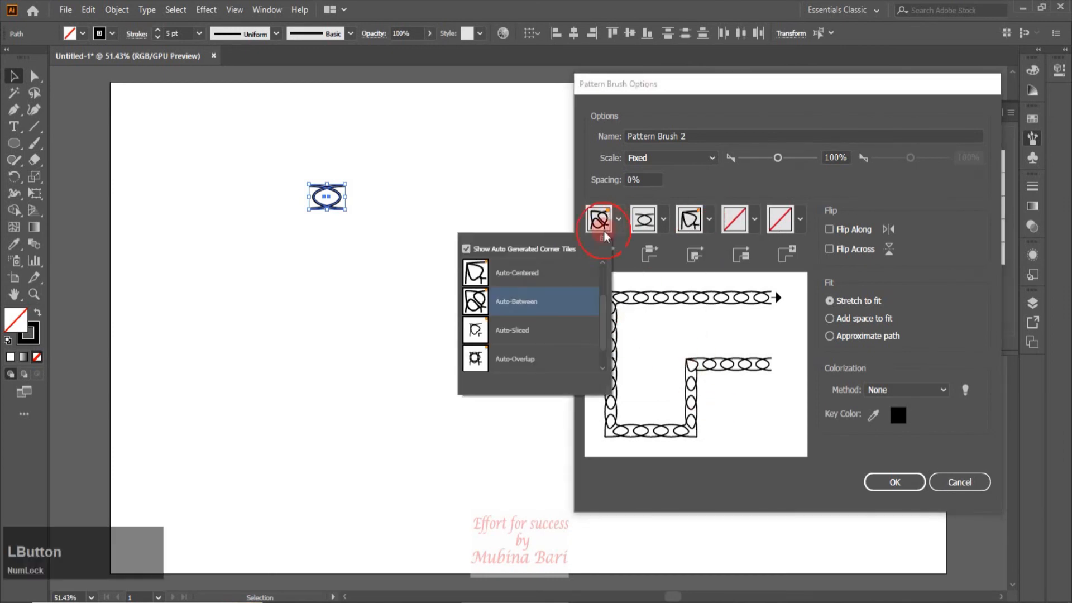
pyautogui.click(515, 272)
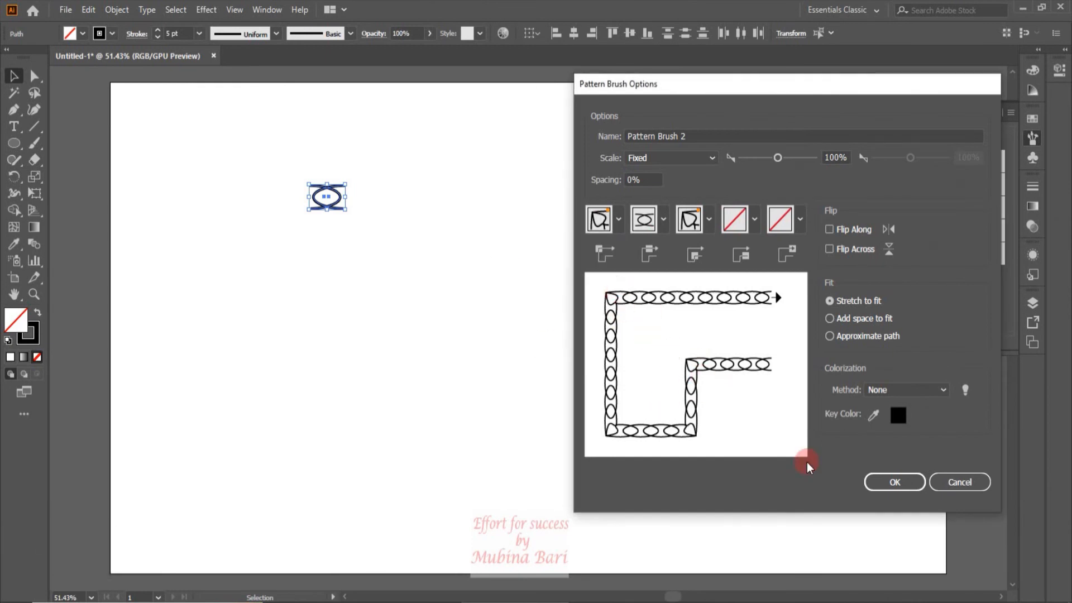
pyautogui.click(893, 482)
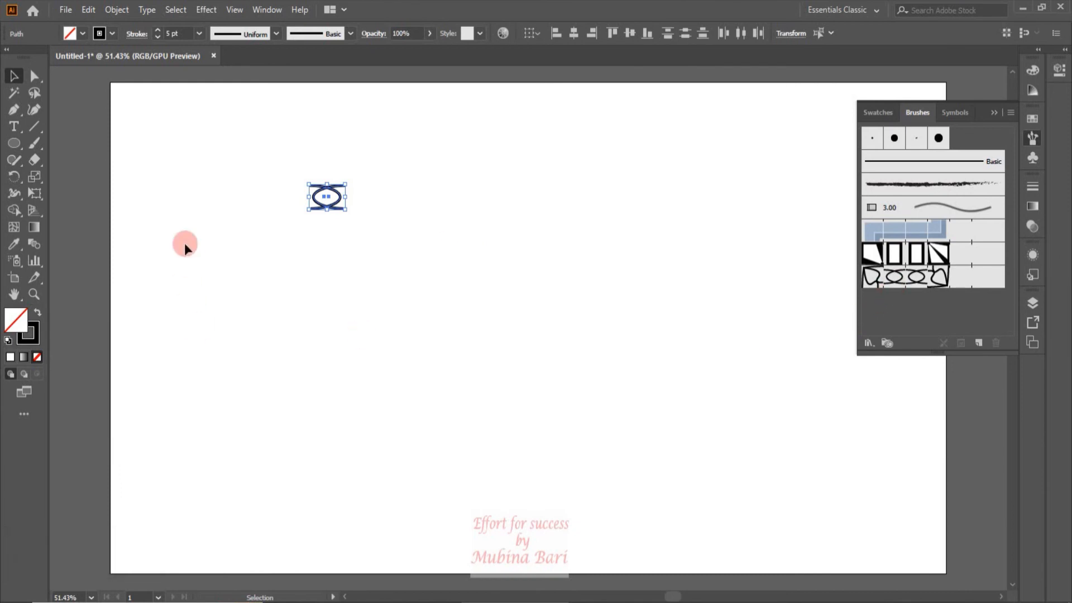
# Draw a near-circular ellipse about 354 by 331 px in the middle of the artboard and apply the new arc pattern brush to it.
pyautogui.click(15, 143)
pyautogui.moveTo(500, 173); pyautogui.dragTo(656, 326)
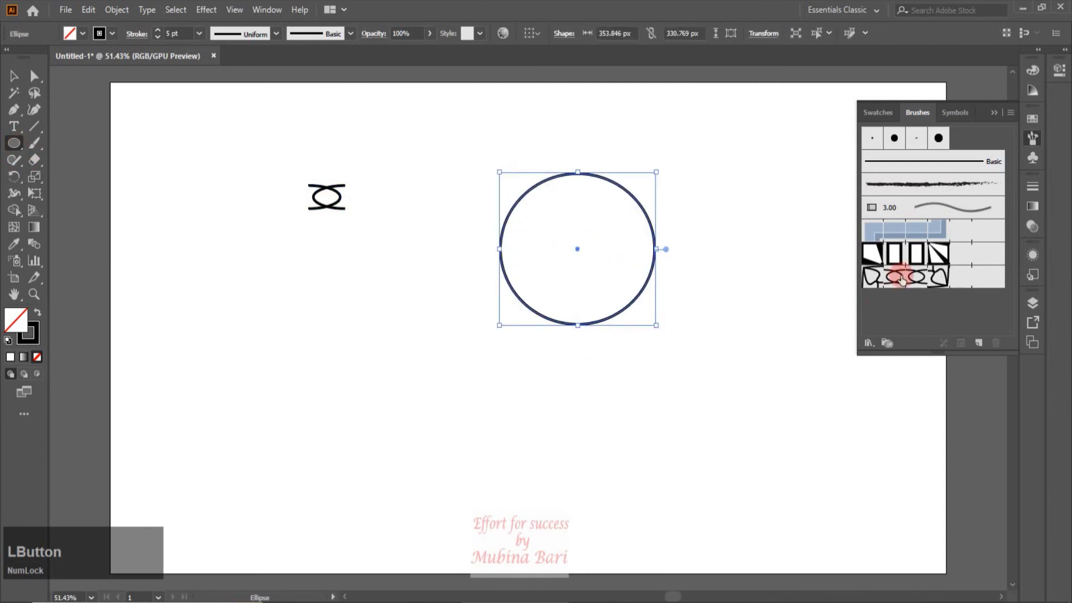
pyautogui.click(893, 276)
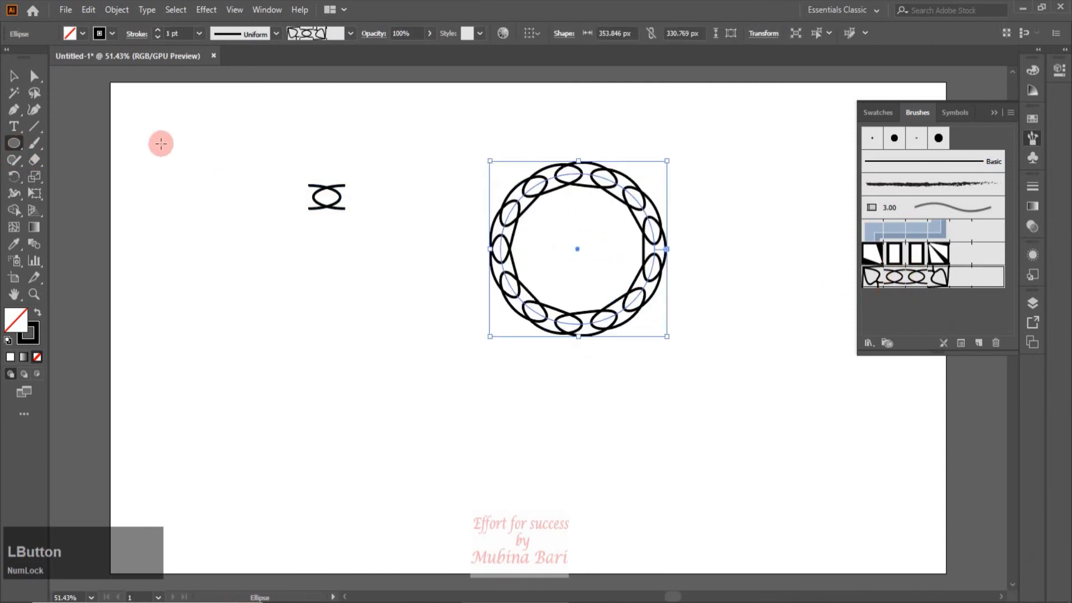
pyautogui.click(14, 76)
pyautogui.click(681, 417)
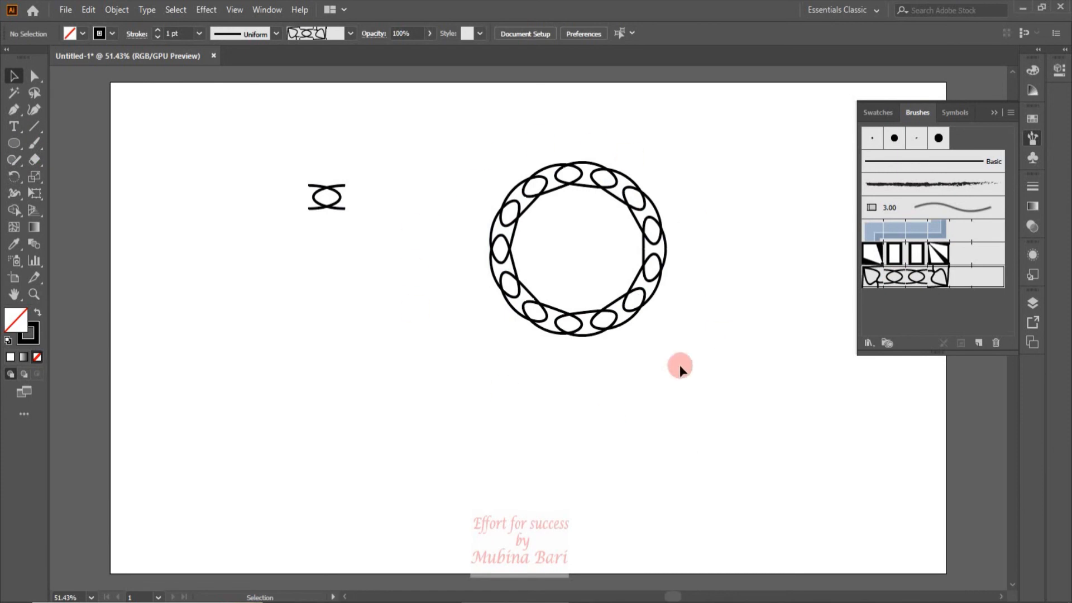
# Scale the patterned ring down to about 288 by 286 px, move it to the artboard's upper right, and place the arc artwork below it.
pyautogui.moveTo(790, 265); pyautogui.dragTo(740, 221)
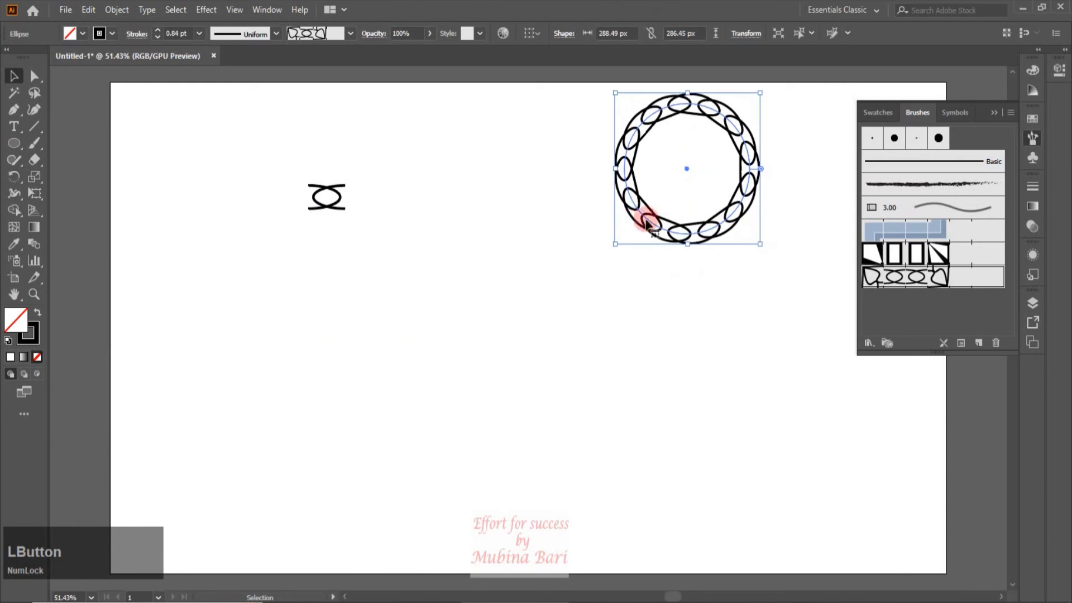
pyautogui.moveTo(666, 224); pyautogui.dragTo(711, 236)
pyautogui.moveTo(329, 213); pyautogui.dragTo(747, 304)
pyautogui.click(623, 305)
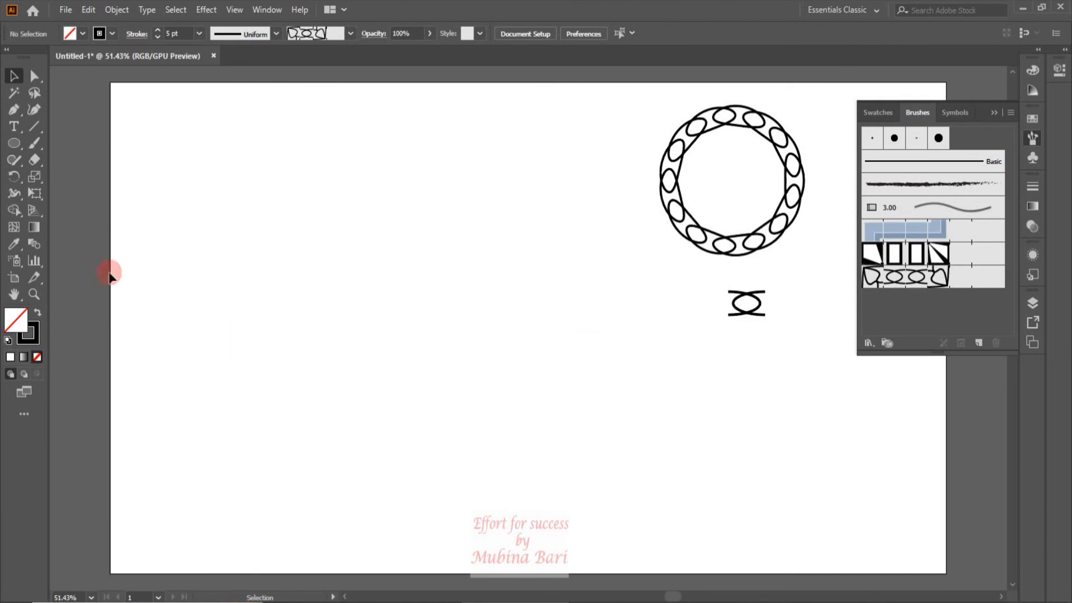
# Draw an open curl path about 222 px wide and 114 px high below the artboard's centre with the Pen tool.
pyautogui.click(18, 109)
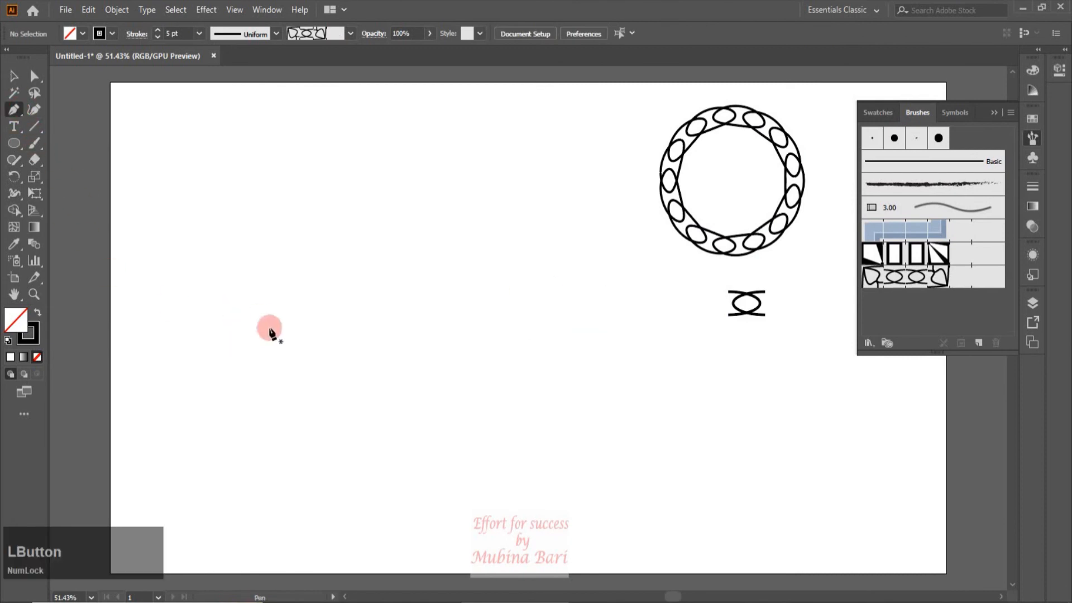
pyautogui.click(344, 405)
pyautogui.moveTo(407, 355); pyautogui.dragTo(457, 370)
pyautogui.click(425, 408)
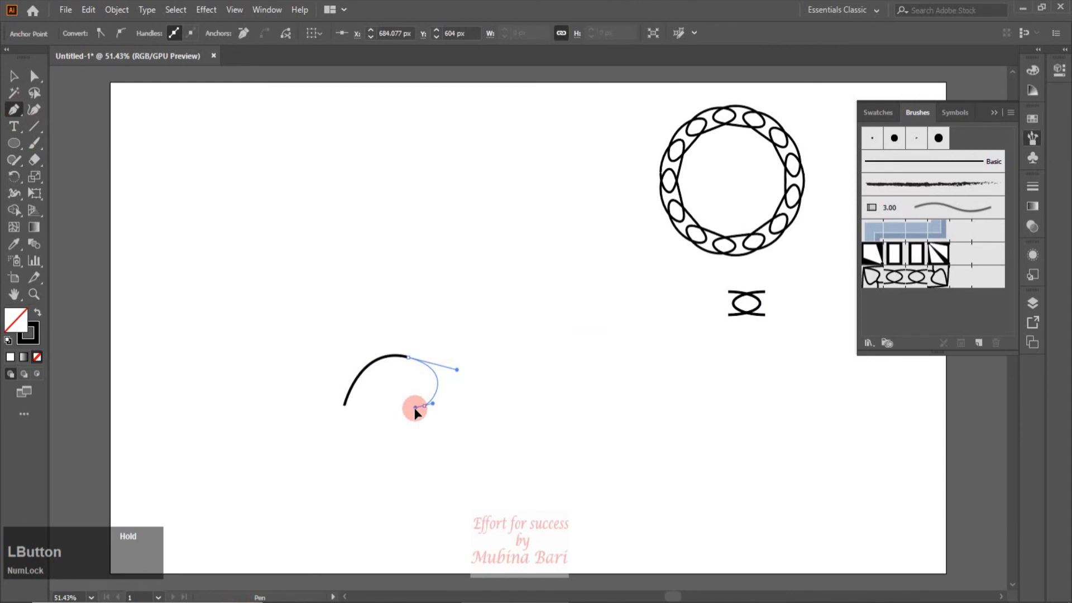
pyautogui.moveTo(410, 401); pyautogui.dragTo(409, 401)
pyautogui.click(413, 380)
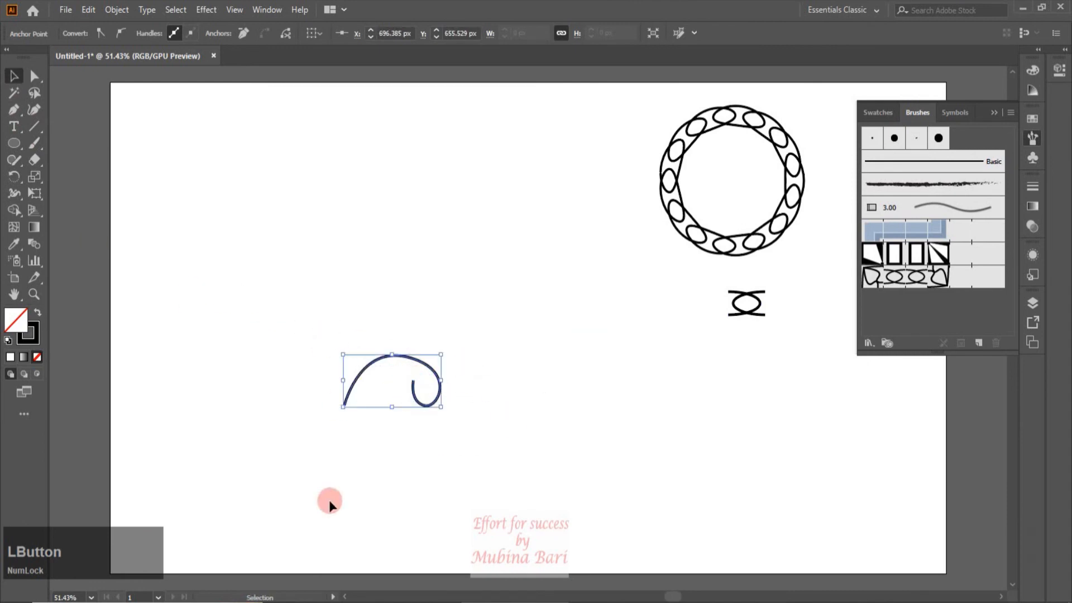
pyautogui.press('v')
pyautogui.click(490, 424)
# Apply the width profile tapered at both ends to the curl and set its stroke to 8 pt.
pyautogui.moveTo(340, 343); pyautogui.dragTo(468, 424)
pyautogui.click(280, 40)
pyautogui.click(260, 96)
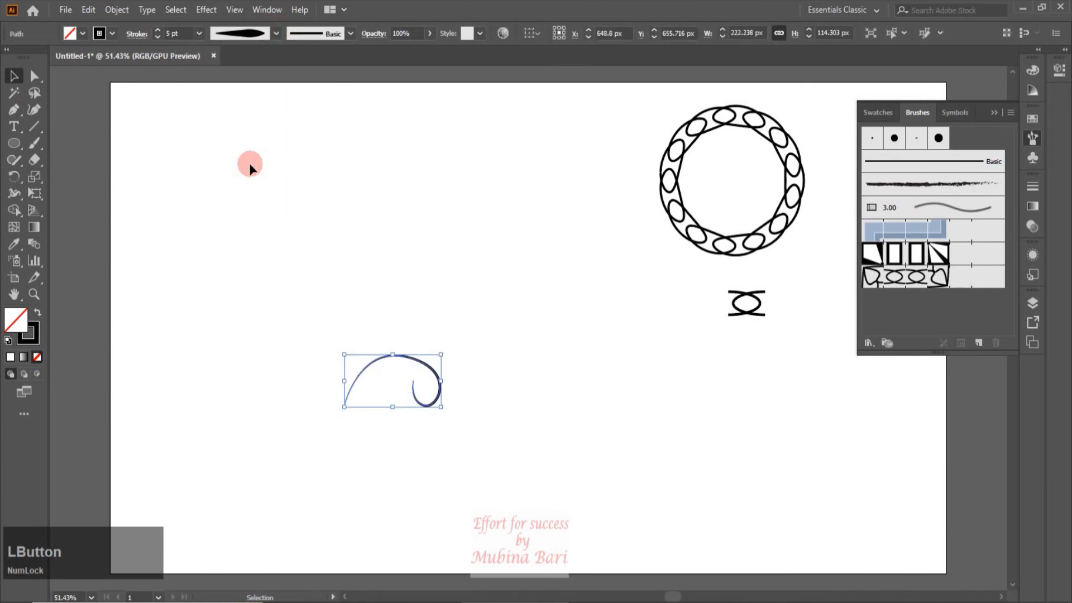
pyautogui.click(199, 33)
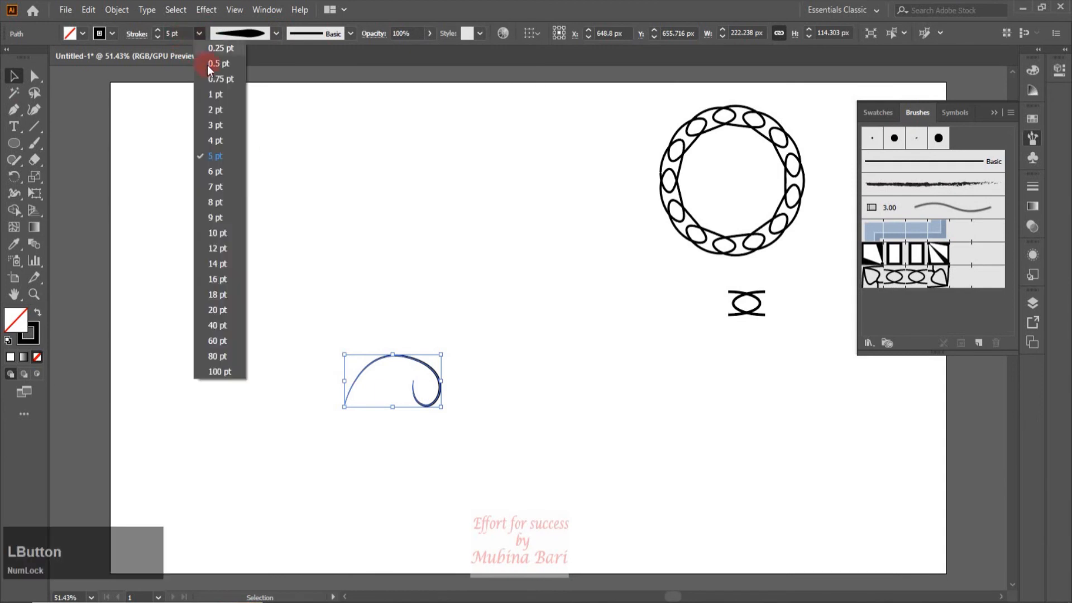
pyautogui.click(217, 202)
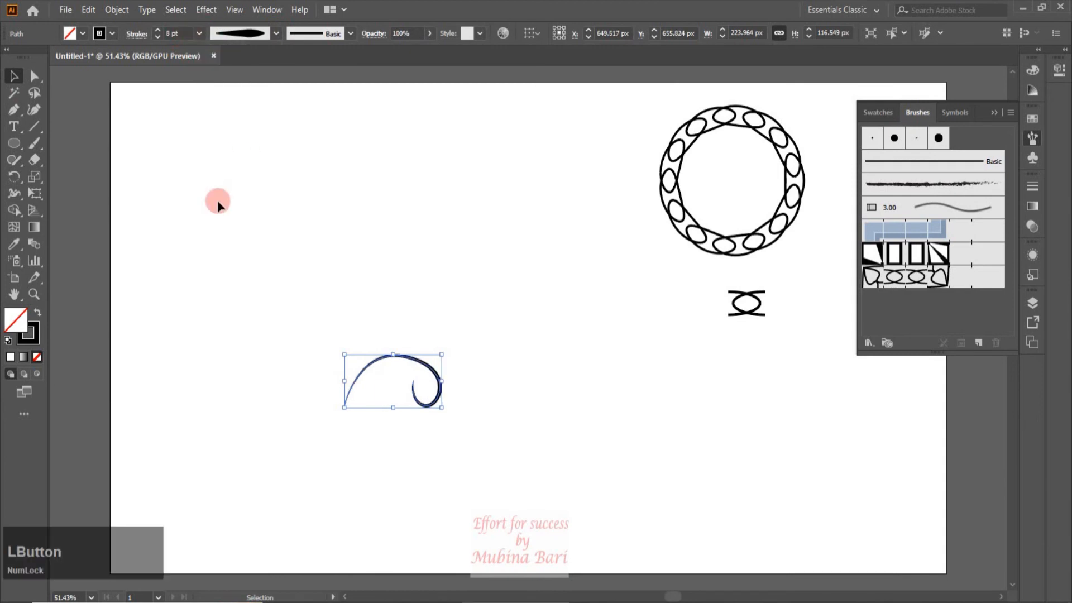
# Scale the curl down to about half size and set its stroke back to 8 pt.
pyautogui.click(386, 293)
pyautogui.click(429, 408)
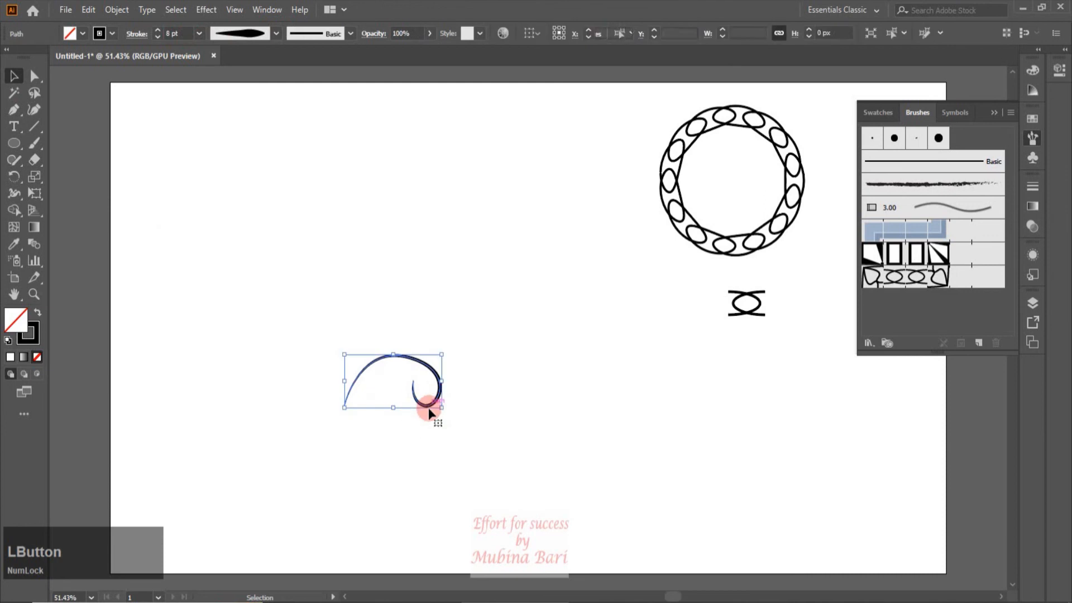
pyautogui.moveTo(442, 408); pyautogui.dragTo(395, 379)
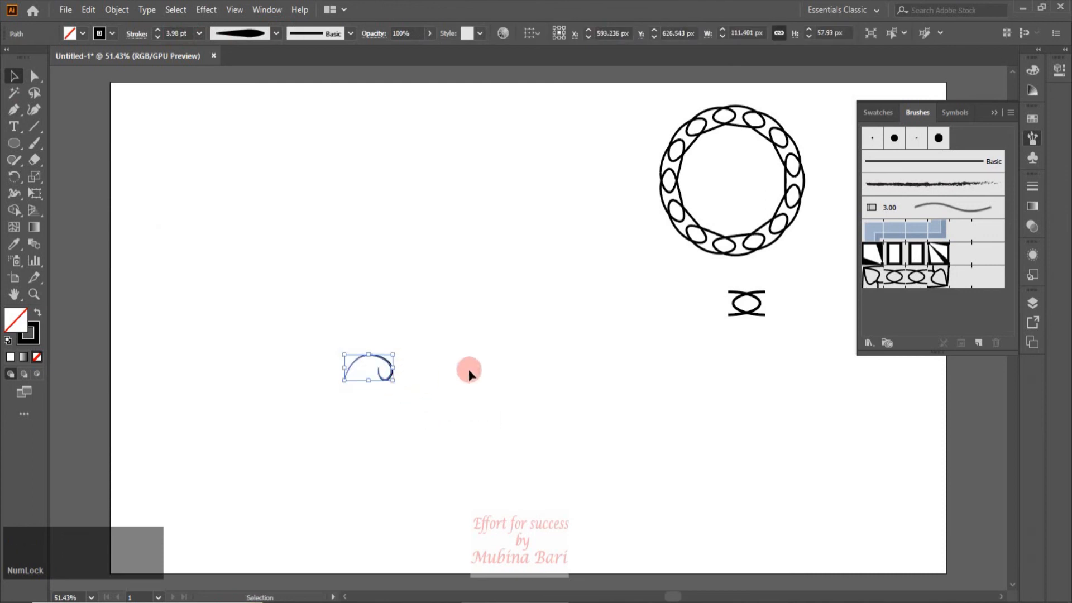
pyautogui.click(416, 363)
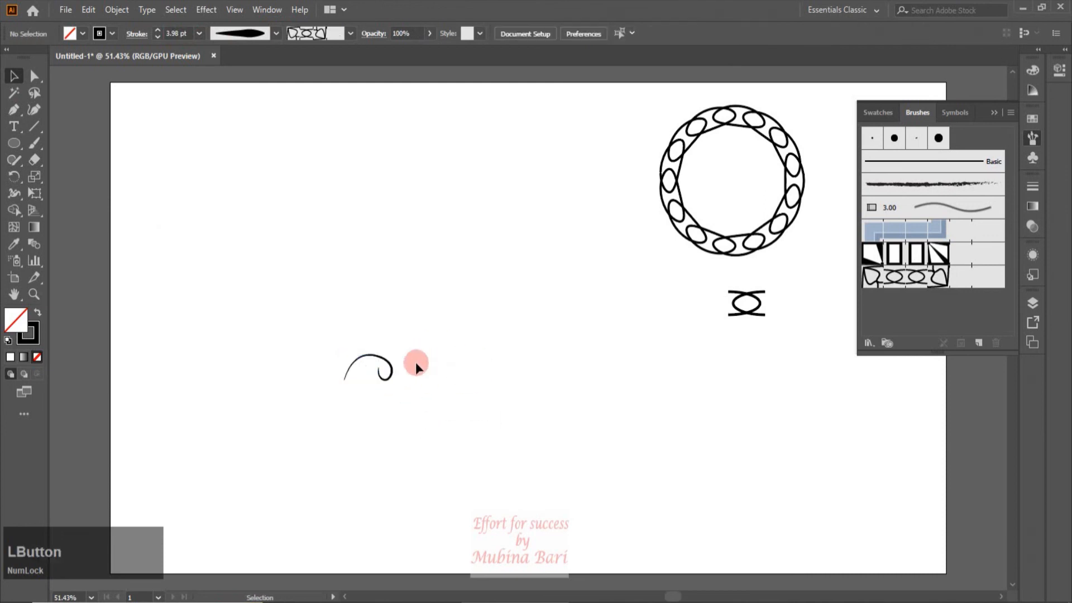
pyautogui.click(387, 379)
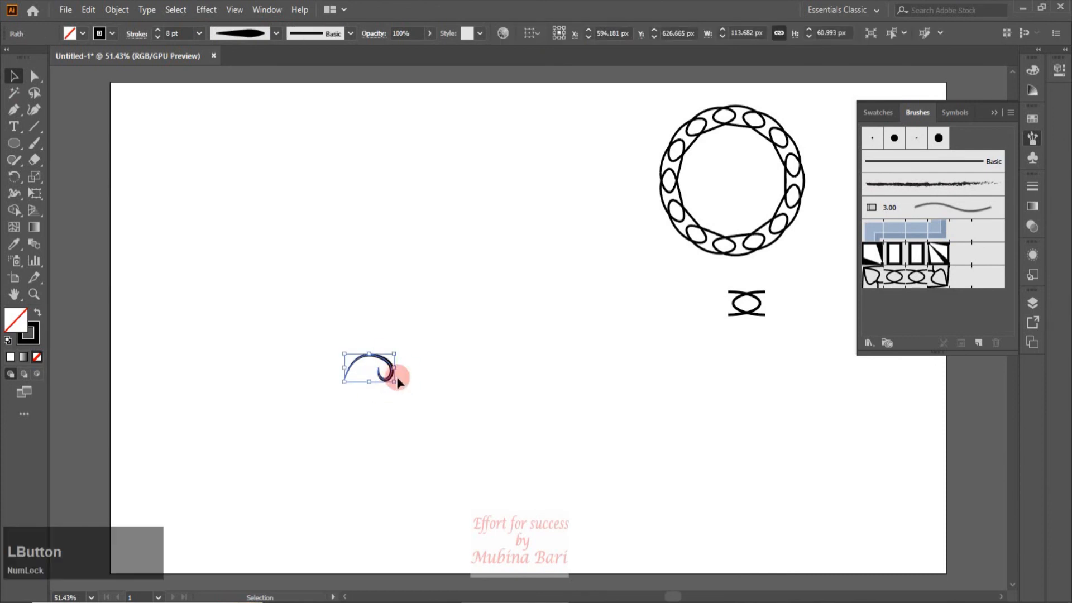
# Duplicate the curl in place and flip the copy horizontally.
pyautogui.press('ctrl')
pyautogui.press('ctrl')
pyautogui.click(262, 13)
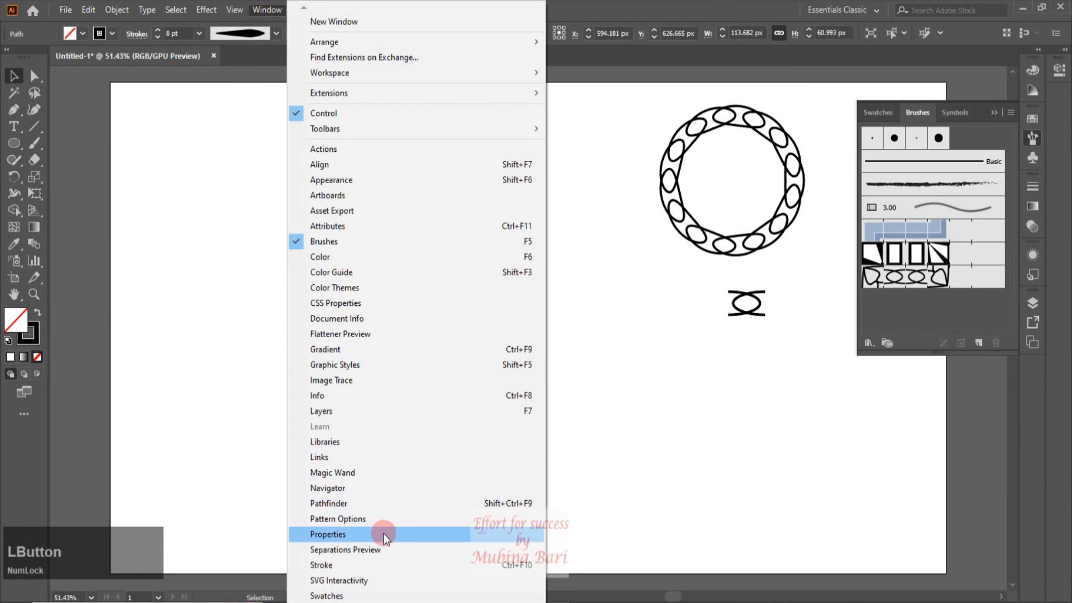
pyautogui.scroll(-3, 380, 518)
pyautogui.click(337, 453)
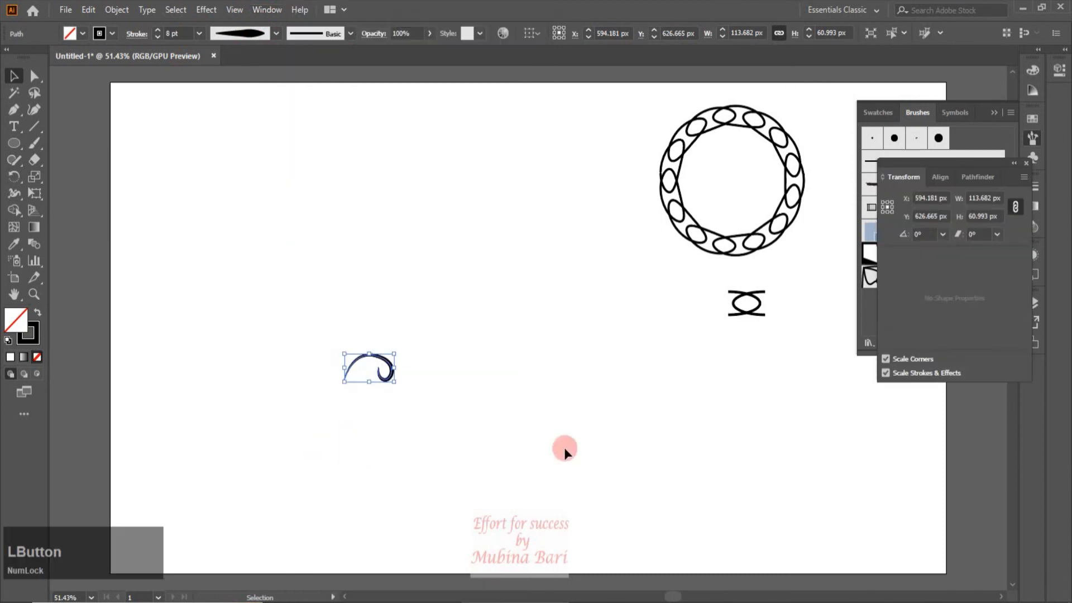
pyautogui.click(1024, 177)
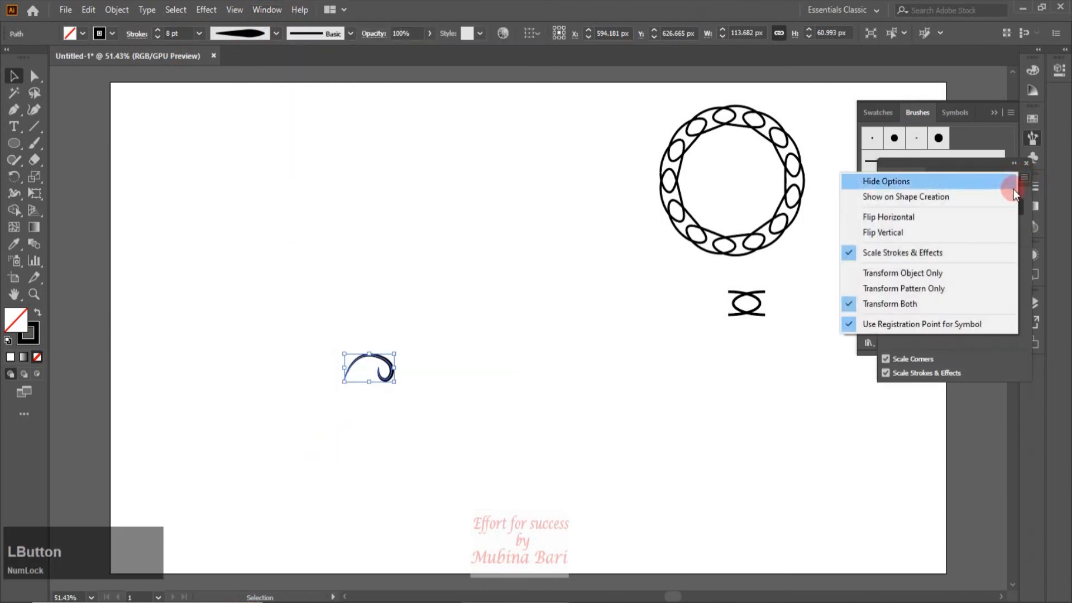
pyautogui.click(896, 218)
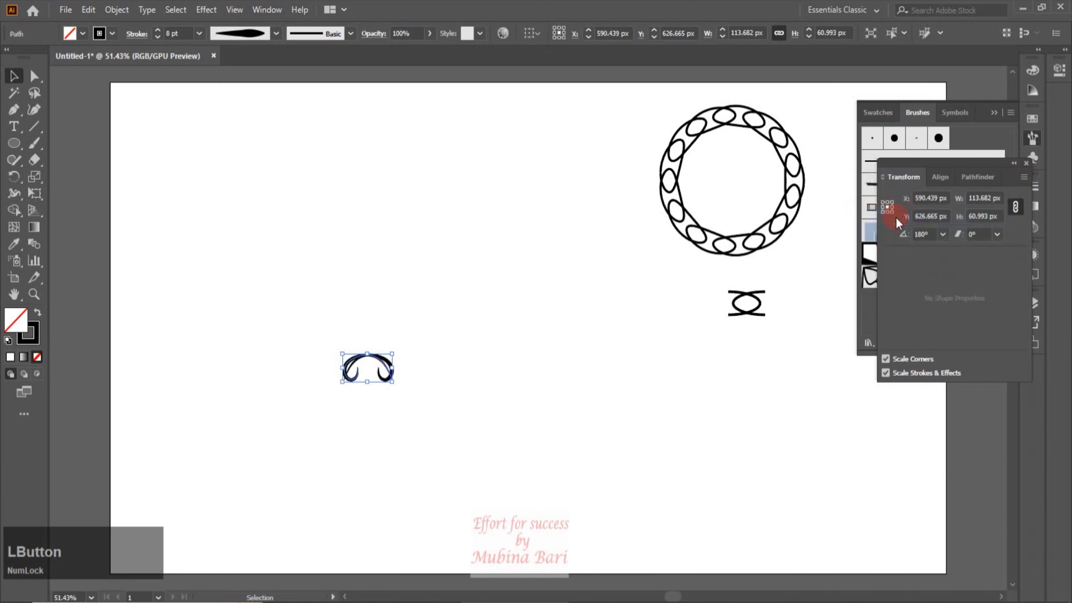
# Nudge the flipped curl left until the pointed ends of the two curls meet in a symmetrical pair.
pyautogui.press('Left')
pyautogui.press('Left')
pyautogui.press('Left')
pyautogui.press('Left')
pyautogui.press('Left')
pyautogui.press('Left')
pyautogui.press('Left')
pyautogui.press('Left')
pyautogui.press('Left')
pyautogui.press('Left')
pyautogui.press('Left')
pyautogui.press('Left')
pyautogui.press('Left')
pyautogui.press('Left')
pyautogui.press('Left')
pyautogui.press('Left')
pyautogui.press('Left')
pyautogui.click(640, 350)
# Draw a vertical ellipse about 131 by 214 px above the curls and convert its top anchor to a corner point.
pyautogui.click(28, 145)
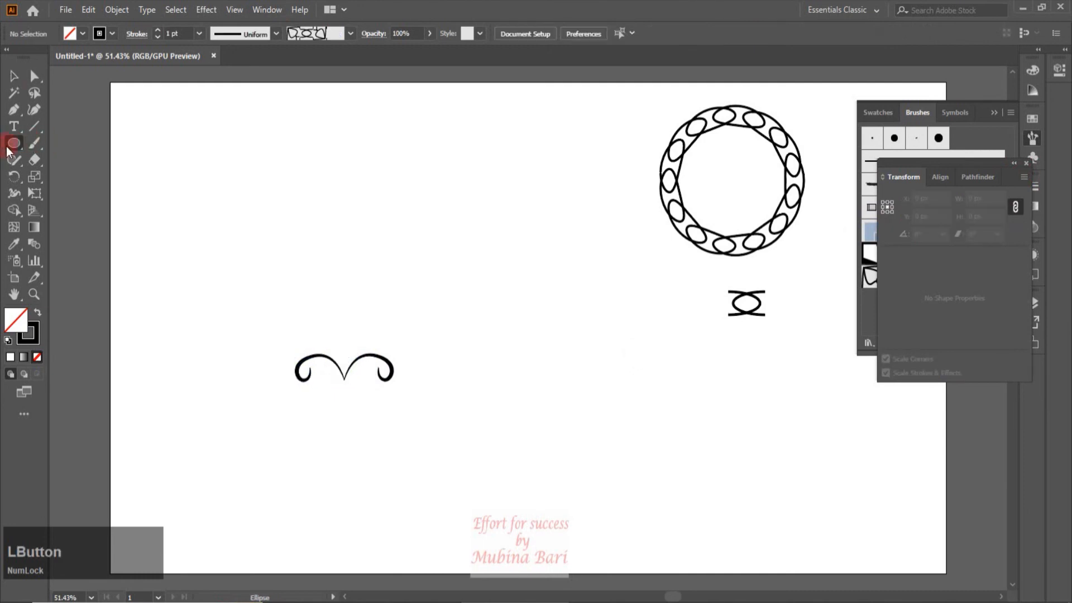
pyautogui.moveTo(237, 158); pyautogui.dragTo(294, 254)
pyautogui.click(17, 76)
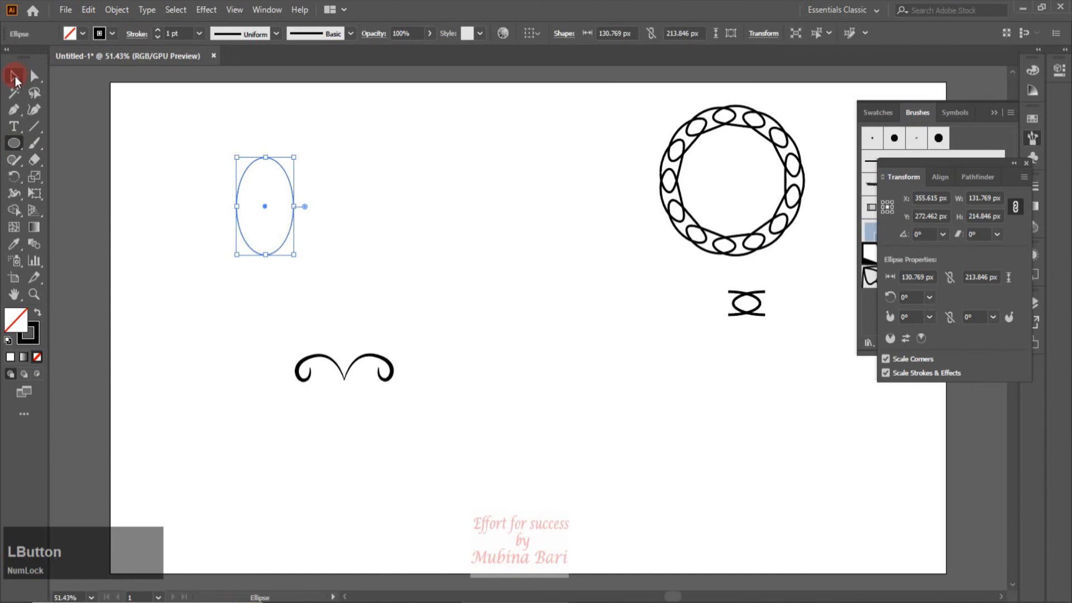
pyautogui.click(34, 75)
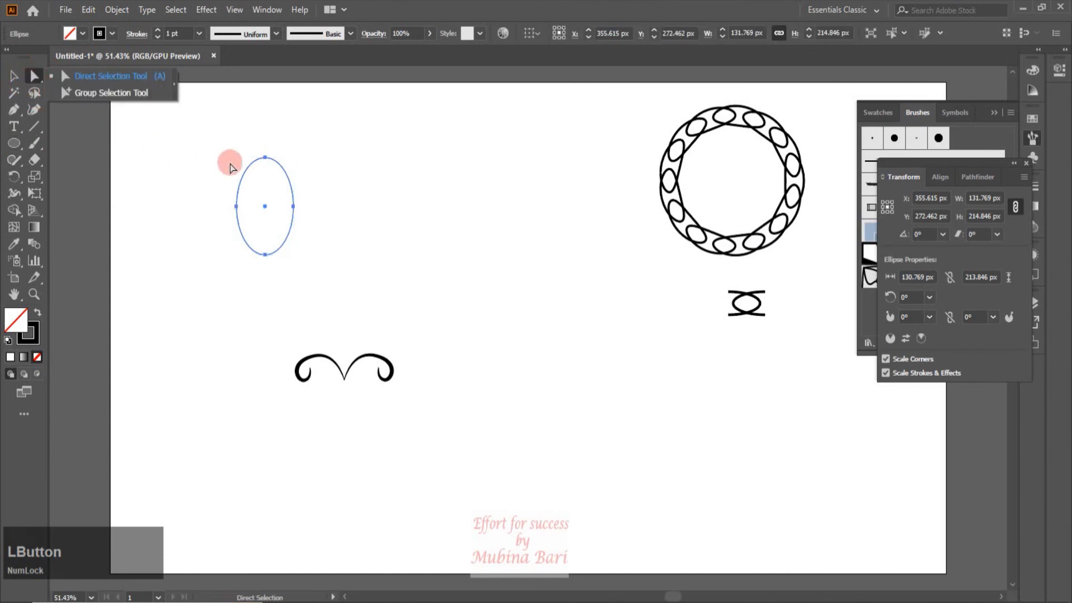
pyautogui.click(264, 158)
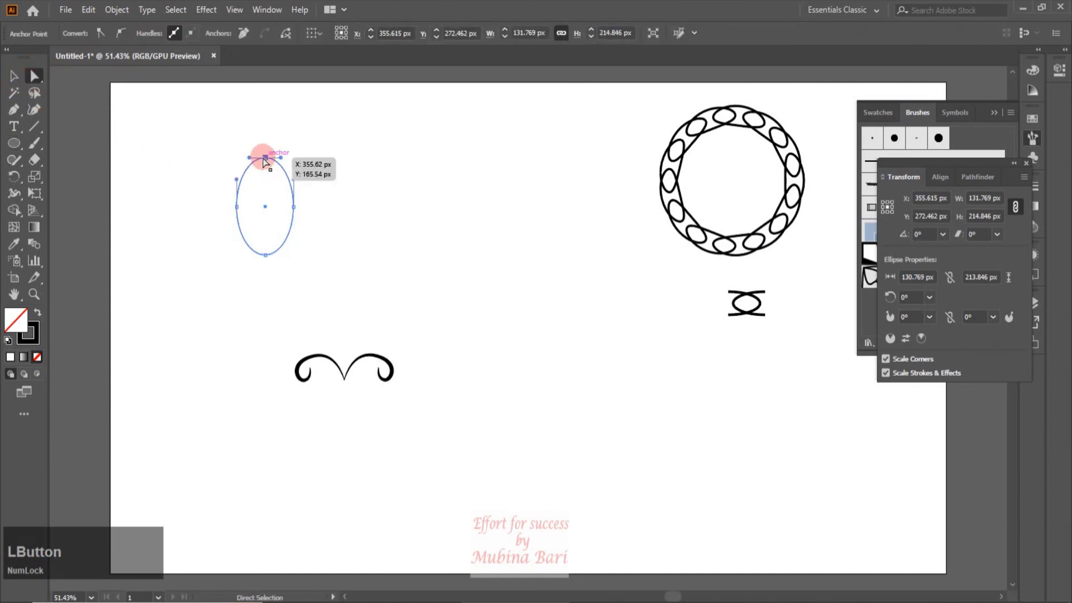
pyautogui.click(101, 35)
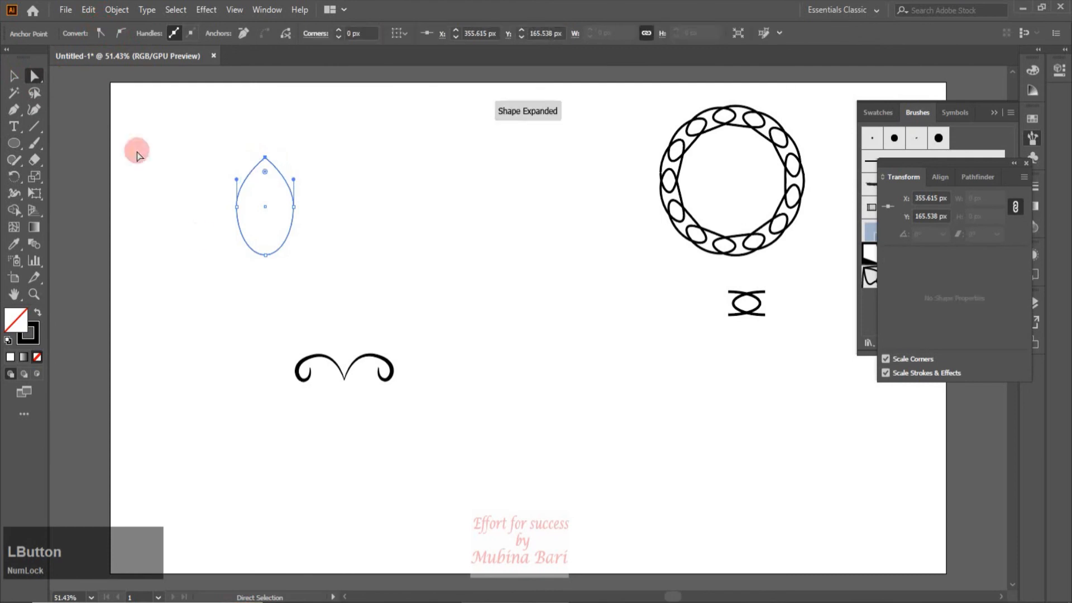
# Convert the ellipse's bottom anchor to a corner point and fill the resulting leaf shape with black.
pyautogui.click(266, 258)
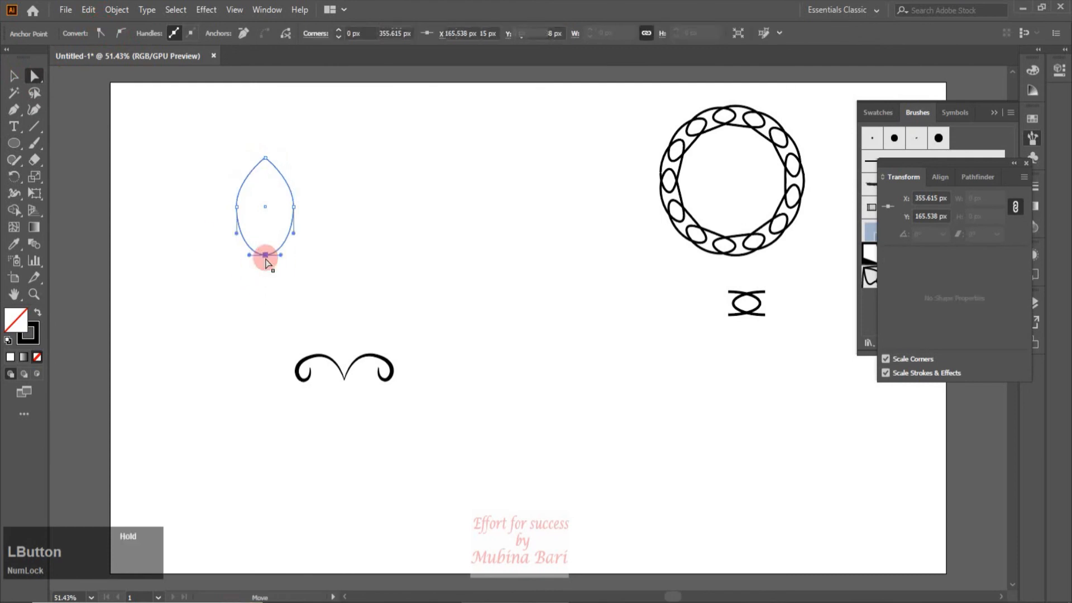
pyautogui.click(102, 34)
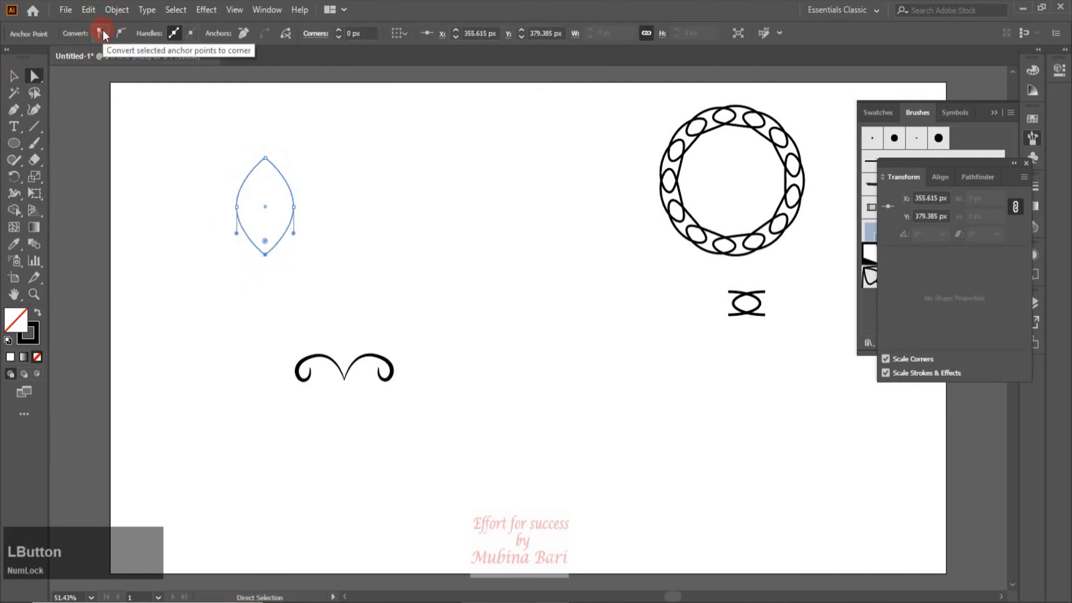
pyautogui.click(12, 76)
pyautogui.moveTo(168, 144); pyautogui.dragTo(299, 192)
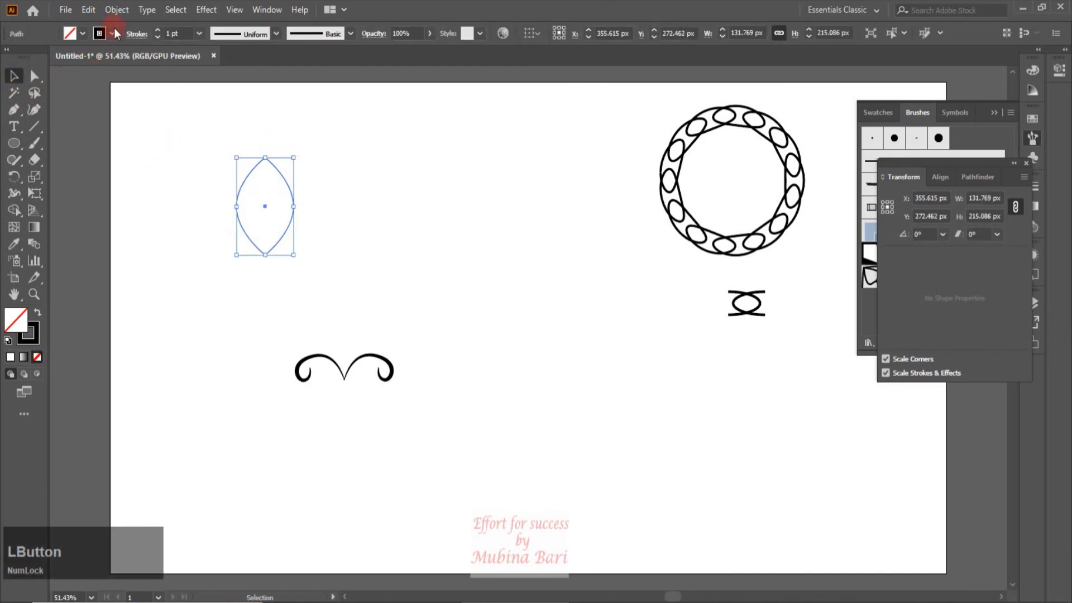
pyautogui.click(83, 34)
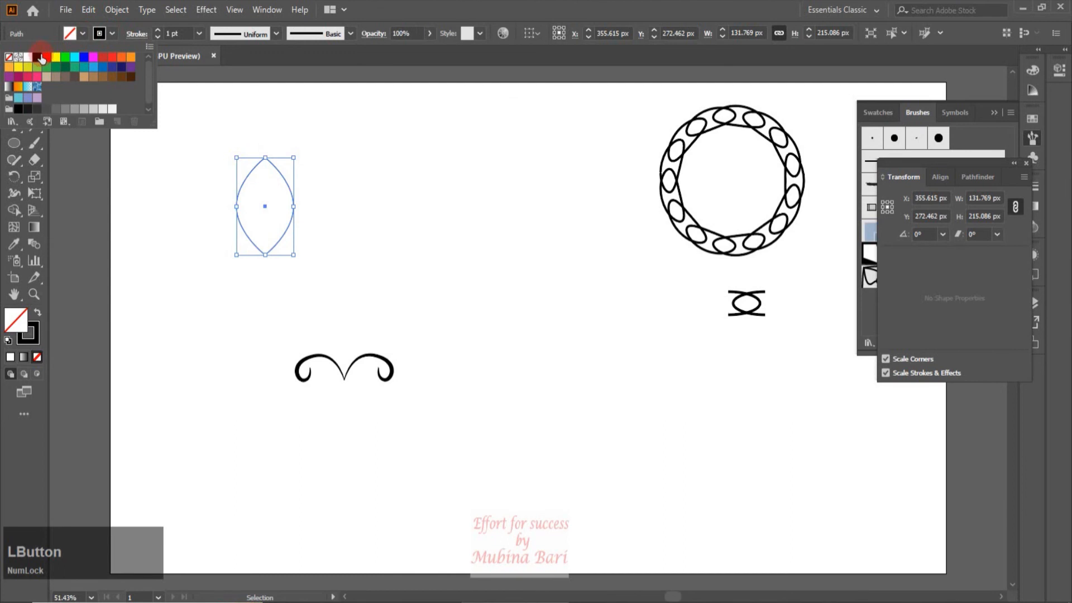
pyautogui.click(38, 59)
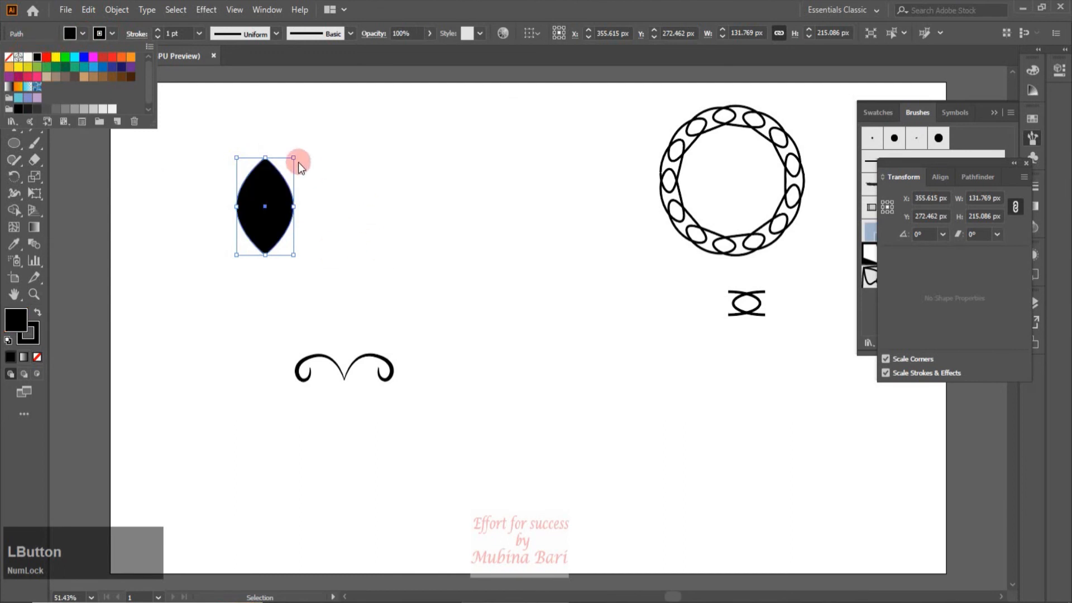
pyautogui.click(187, 220)
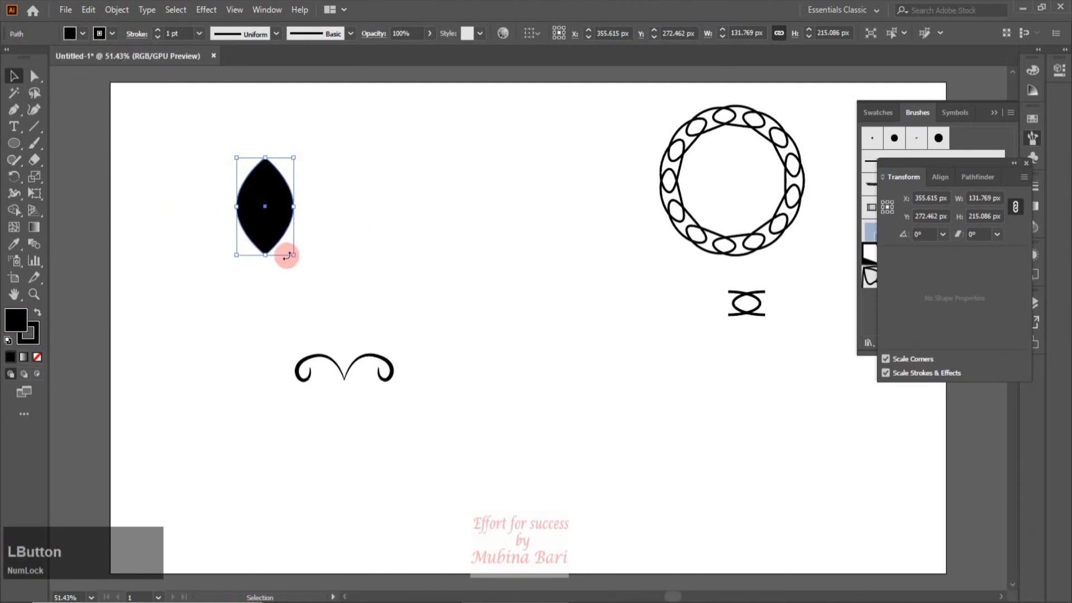
# Scale the black leaf down to about 48 by 84 px and move it to the upper right of the curls.
pyautogui.moveTo(292, 256); pyautogui.dragTo(254, 214)
pyautogui.click(280, 180)
pyautogui.moveTo(247, 177); pyautogui.dragTo(486, 221)
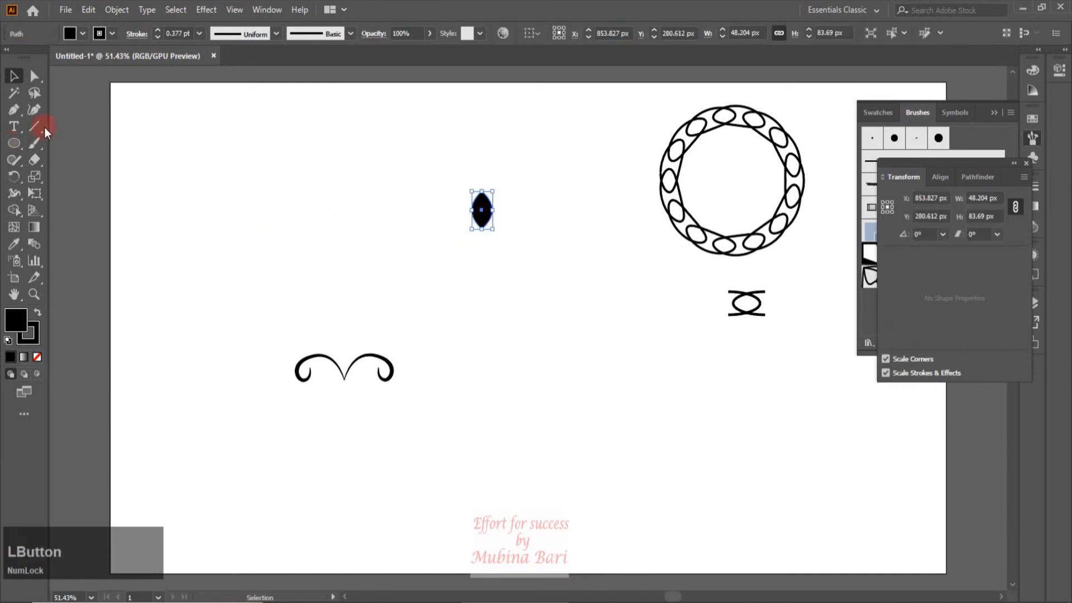
# Draw a straight vertical line about 129 px long above the curls with the Pen tool.
pyautogui.hotkey('ctrl', 'shift', 'a')
pyautogui.click(14, 110)
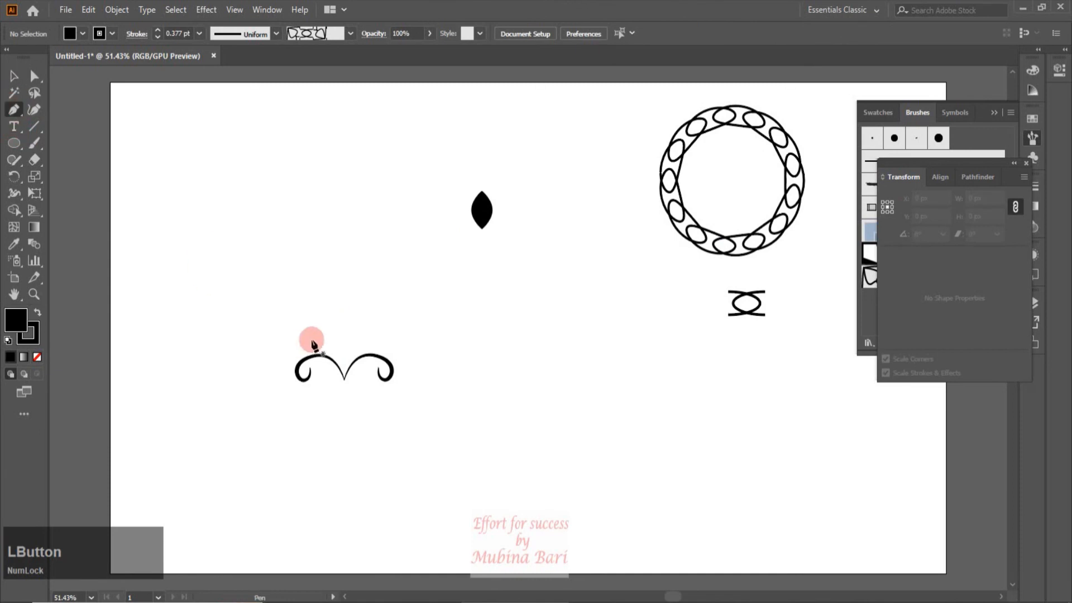
pyautogui.moveTo(339, 278); pyautogui.dragTo(340, 337)
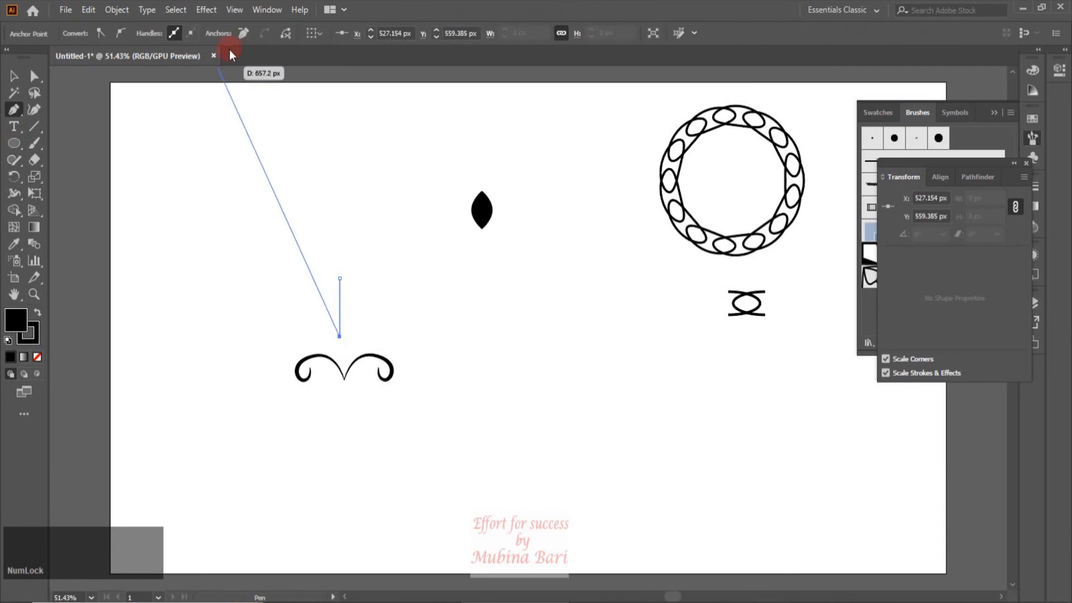
pyautogui.click(12, 79)
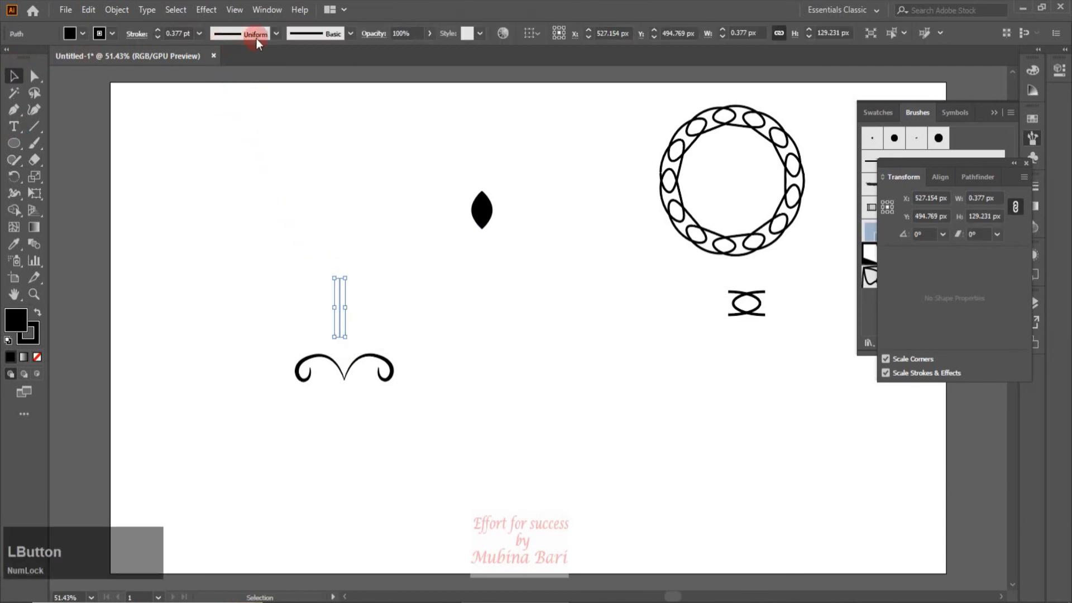
# Give the line a lens-shaped width profile and an 8 pt stroke, and move it onto the point where the curls meet.
pyautogui.click(275, 34)
pyautogui.click(233, 87)
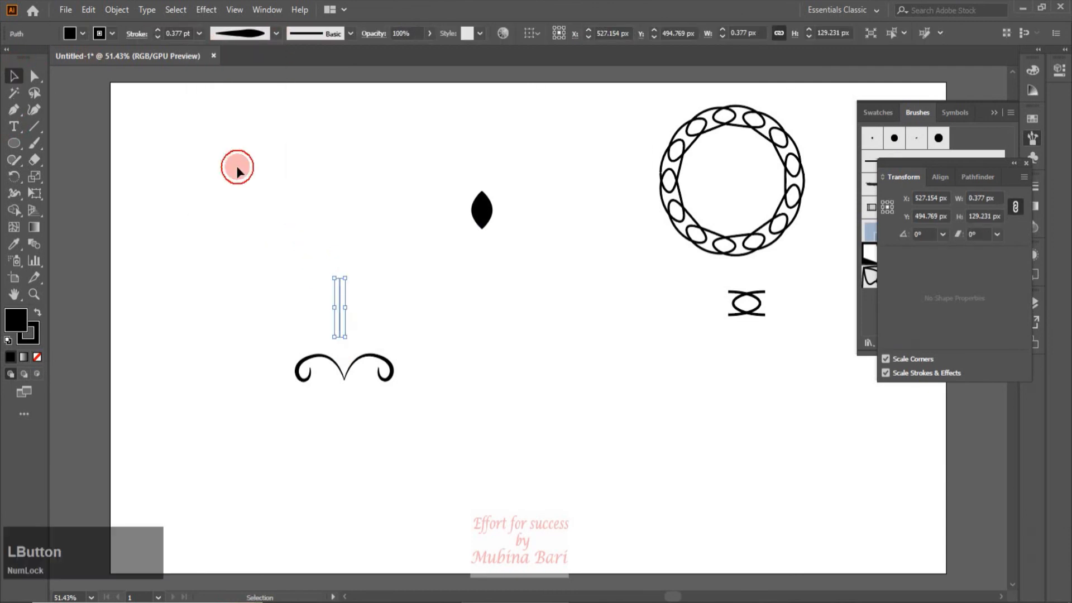
pyautogui.click(199, 33)
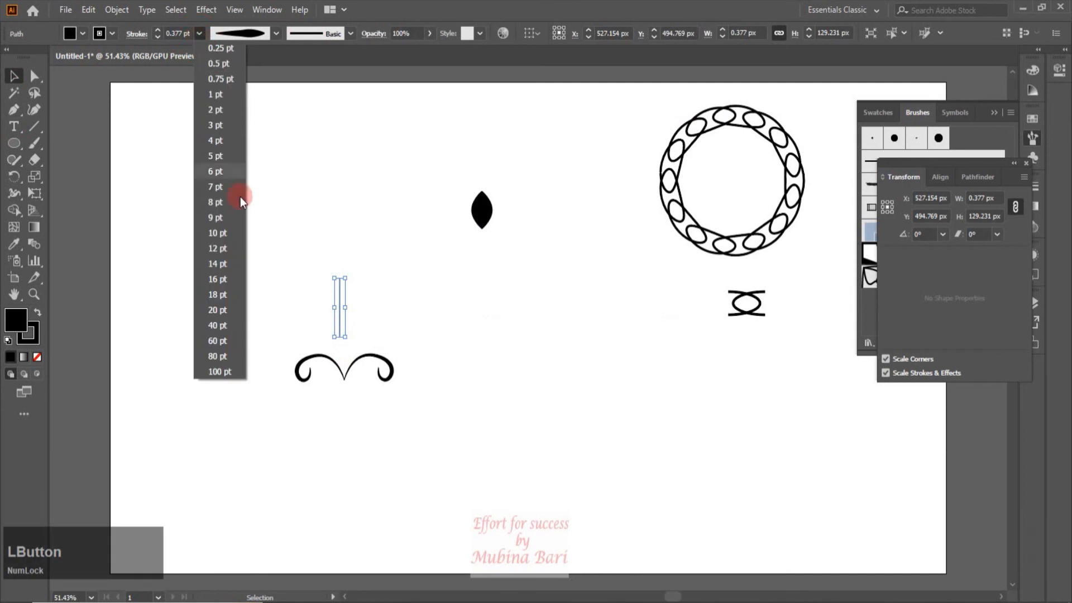
pyautogui.click(225, 208)
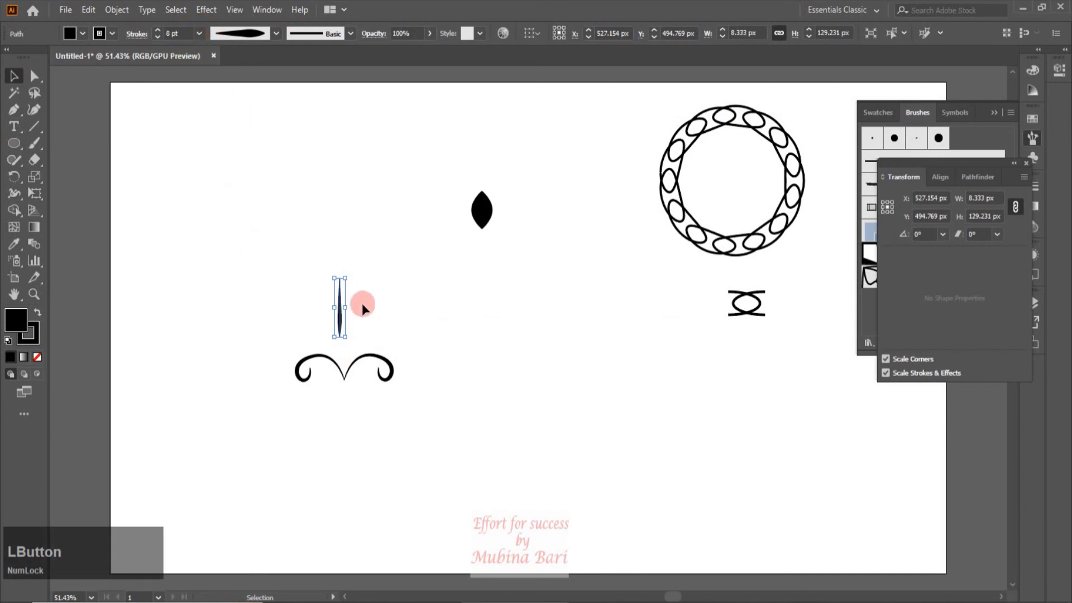
pyautogui.moveTo(340, 316); pyautogui.dragTo(346, 360)
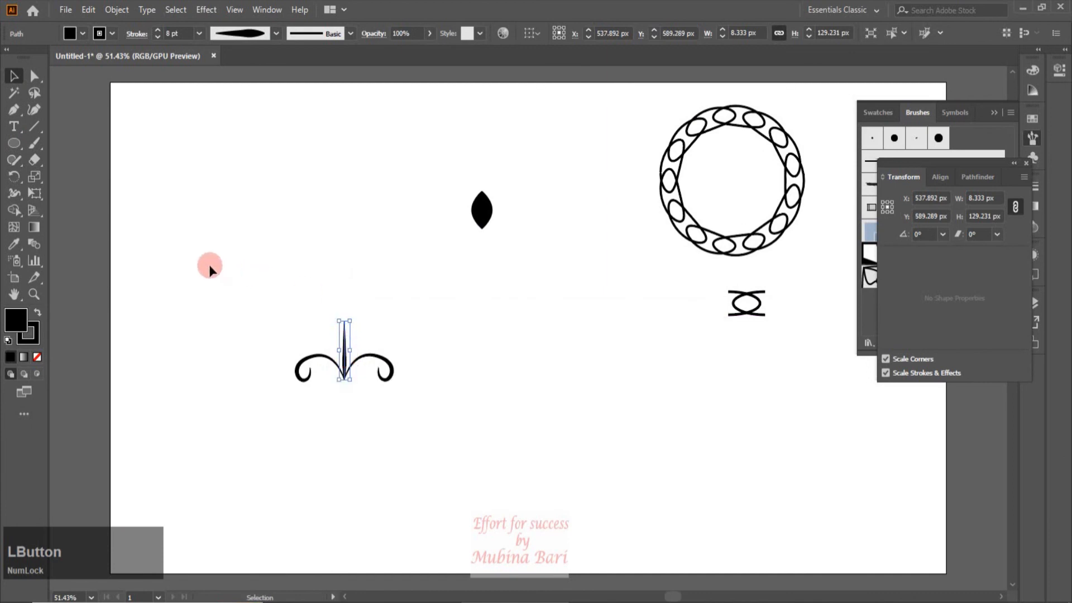
# Shrink the leaf slightly and place a copy of it, rotated 45° clockwise, to the right of the stem.
pyautogui.click(473, 227)
pyautogui.moveTo(472, 232); pyautogui.dragTo(408, 339)
pyautogui.moveTo(421, 302); pyautogui.dragTo(434, 311)
pyautogui.press('ctrl')
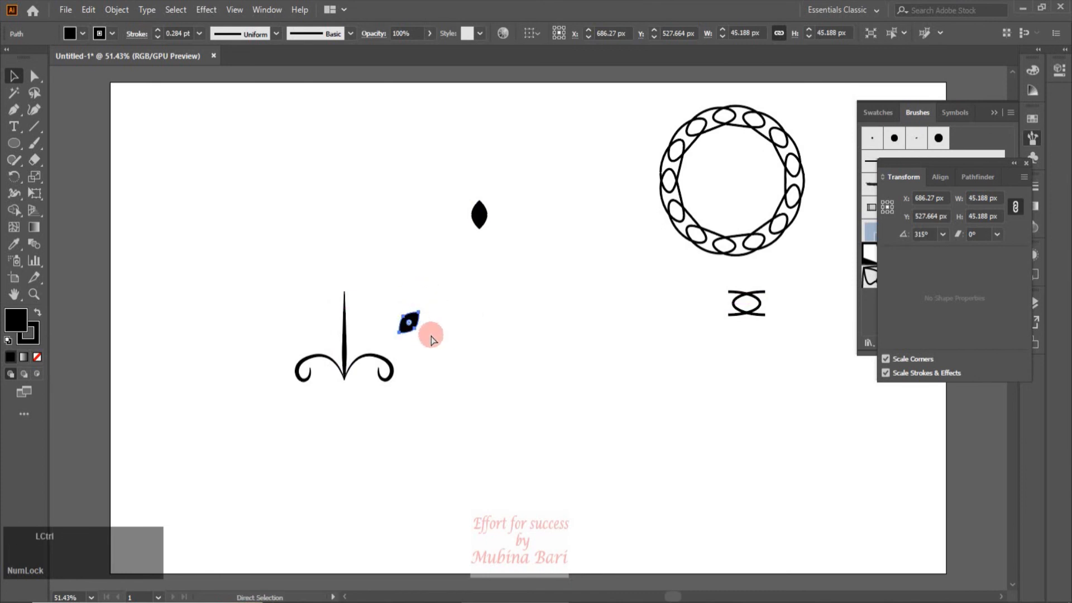
# Place a duplicate of the tilted leaf against the stem's right side, just above the curl.
pyautogui.press('ctrl')
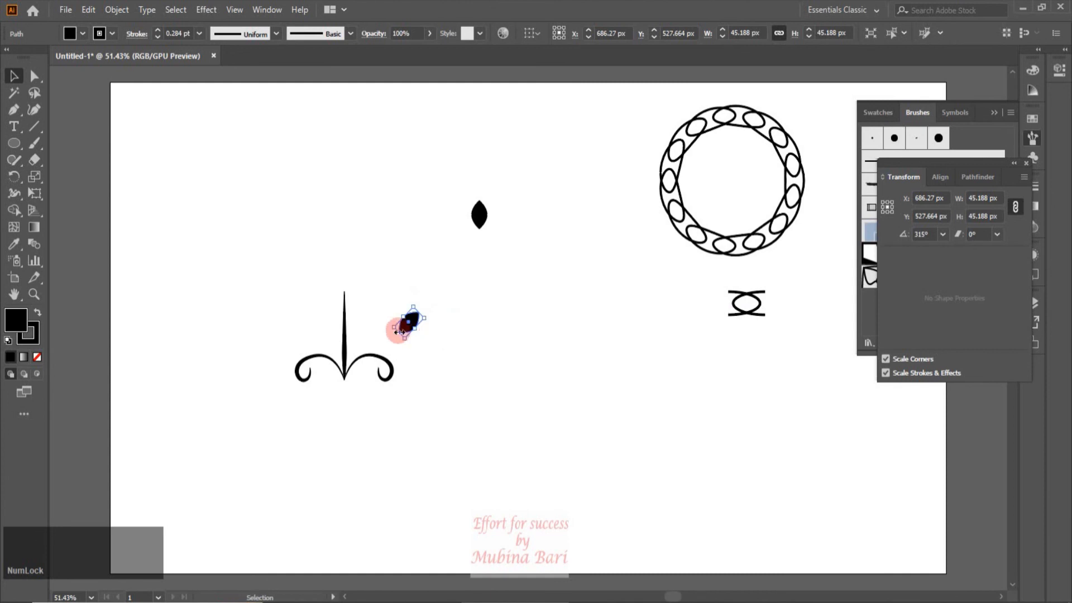
pyautogui.click(408, 330)
pyautogui.moveTo(408, 330); pyautogui.dragTo(359, 358)
# Flip the remaining tilted leaf horizontally and move it toward the stem as the mirrored leaf.
pyautogui.click(416, 322)
pyautogui.click(412, 322)
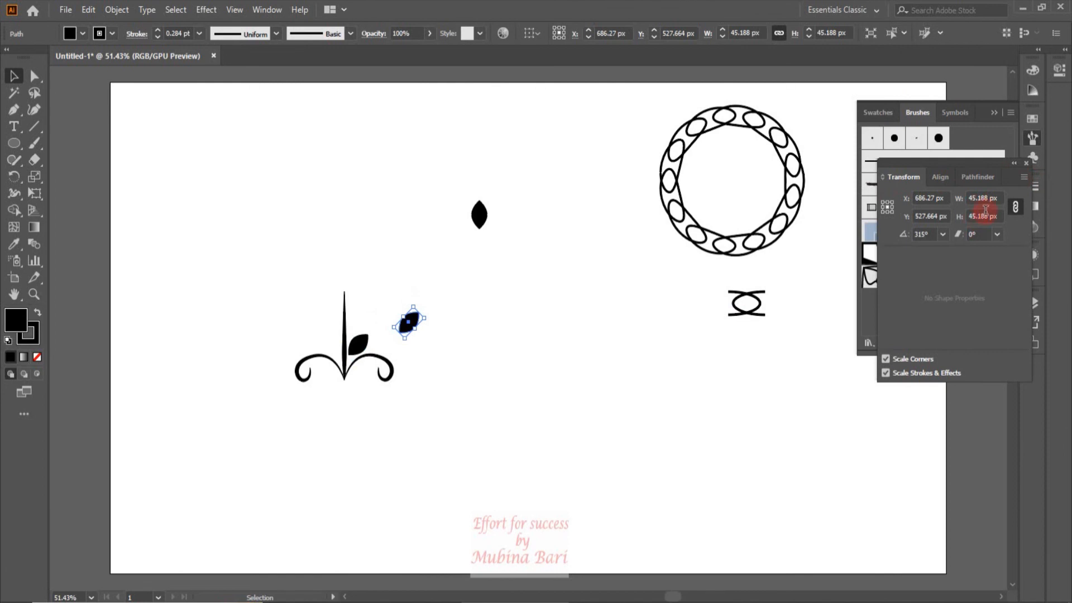
pyautogui.click(1025, 179)
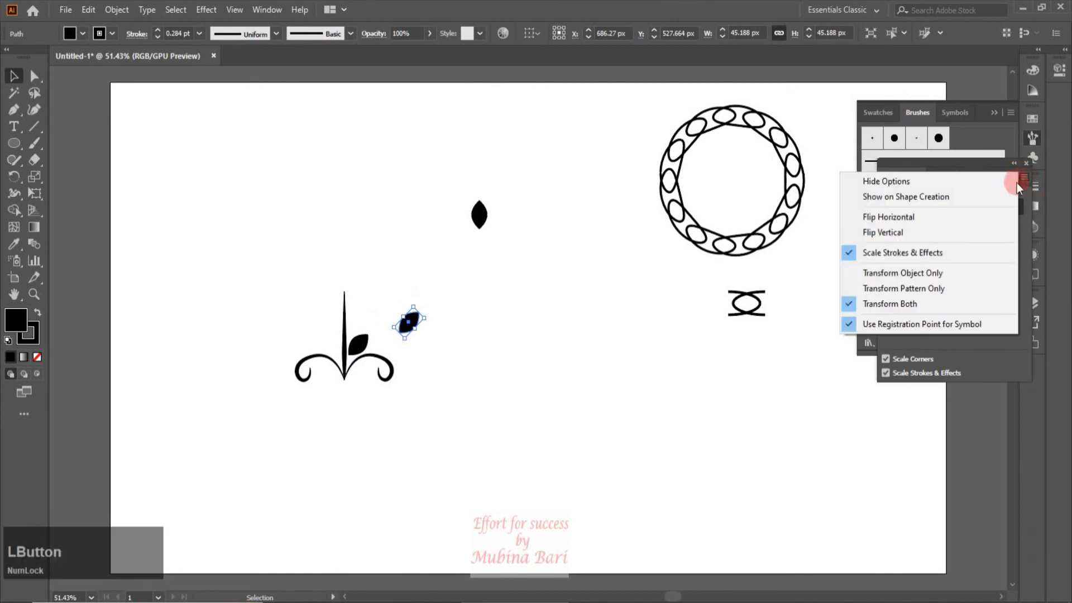
pyautogui.click(883, 216)
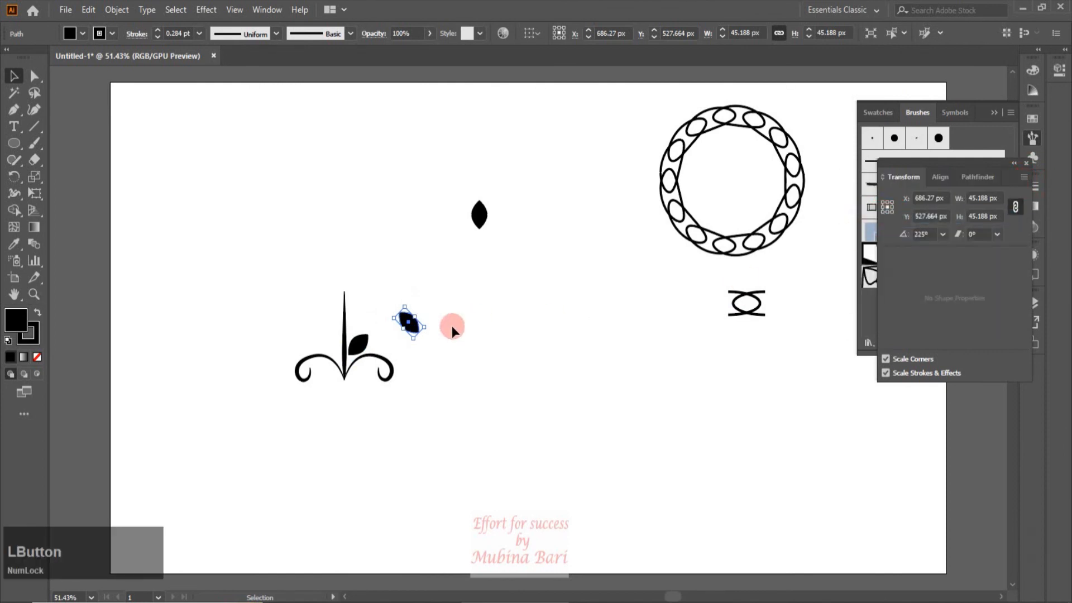
pyautogui.moveTo(413, 327); pyautogui.dragTo(382, 317)
pyautogui.click(402, 397)
# Place the upright leaf on the stem's tip and move the assembled ornament to the artboard's upper left area.
pyautogui.moveTo(478, 228); pyautogui.dragTo(344, 300)
pyautogui.click(632, 450)
pyautogui.moveTo(246, 262); pyautogui.dragTo(227, 229)
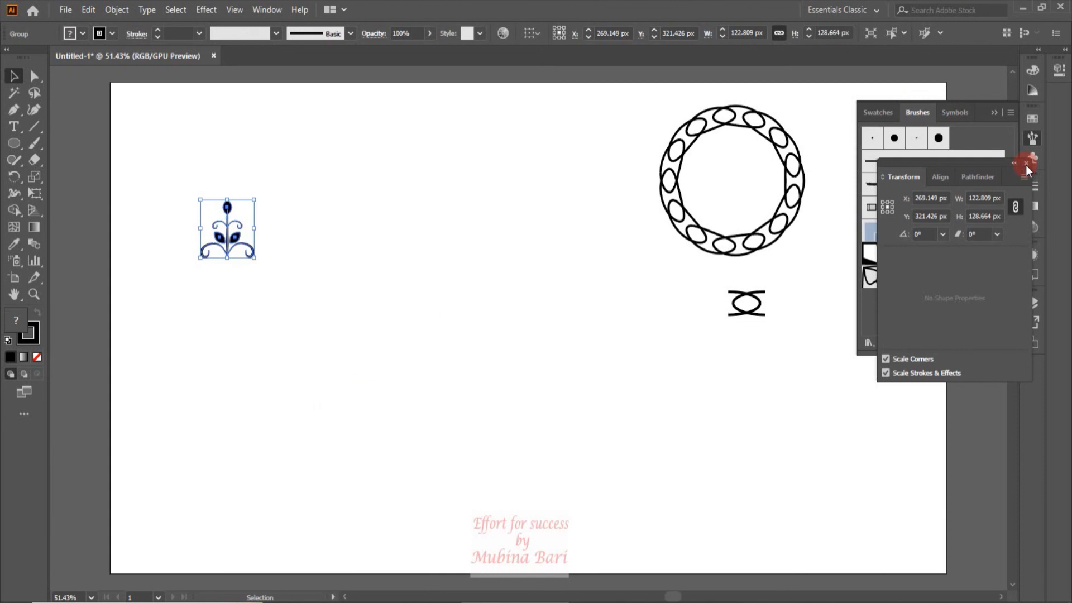
# Create a pattern brush from the ornament with an Auto-Centered inner corner tile.
pyautogui.click(1027, 164)
pyautogui.click(979, 343)
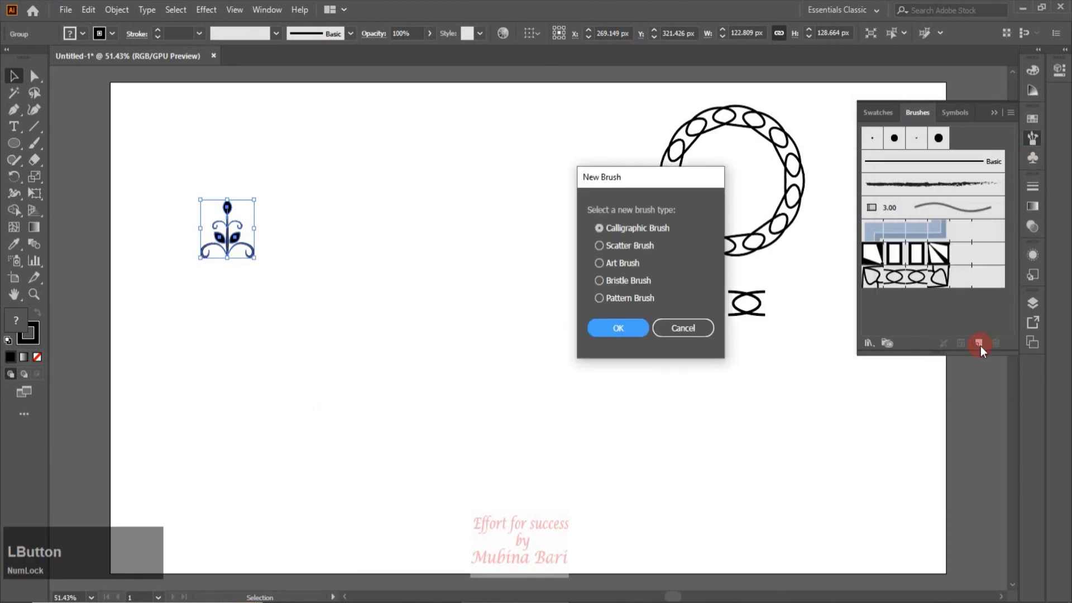
pyautogui.click(620, 298)
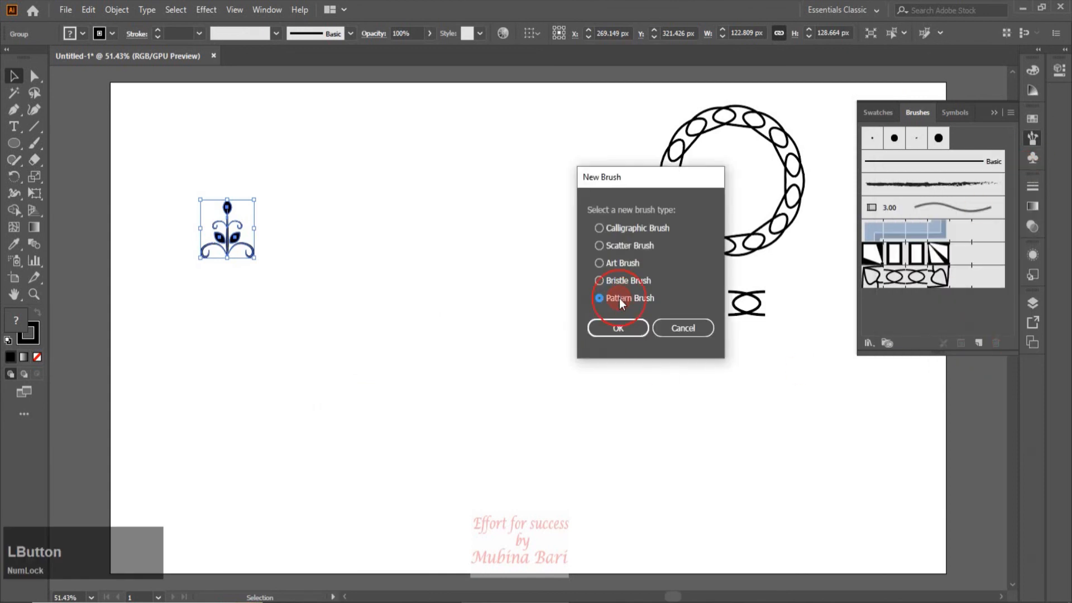
pyautogui.click(614, 330)
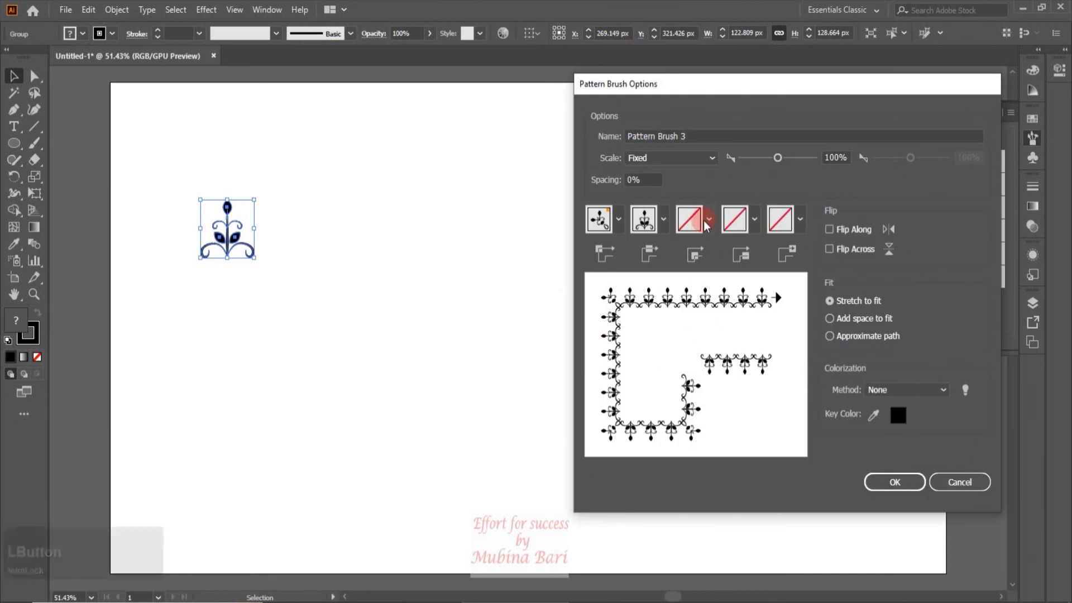
pyautogui.click(708, 222)
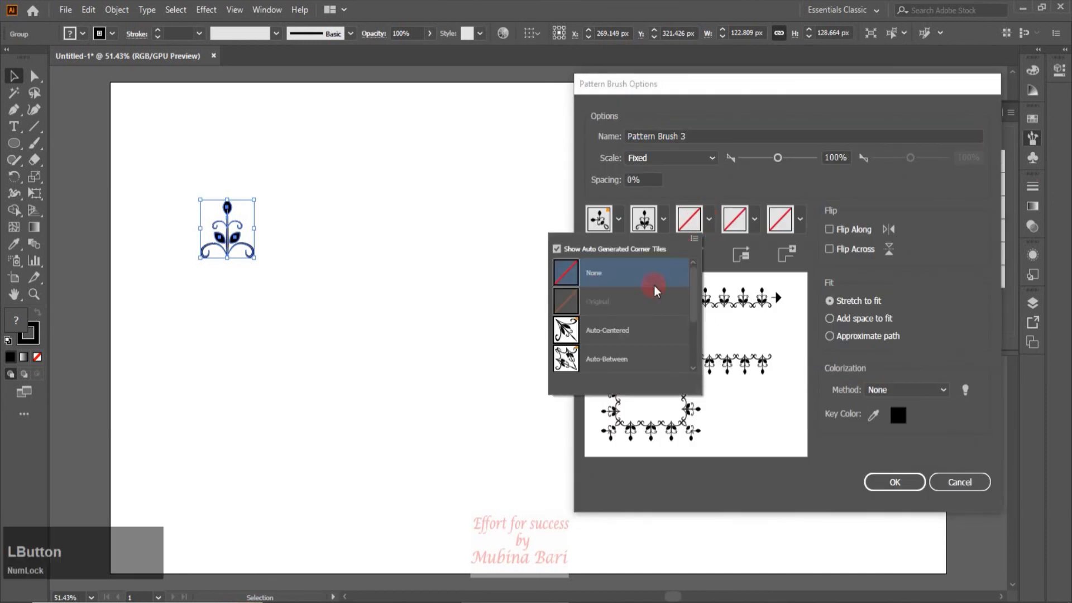
pyautogui.click(614, 332)
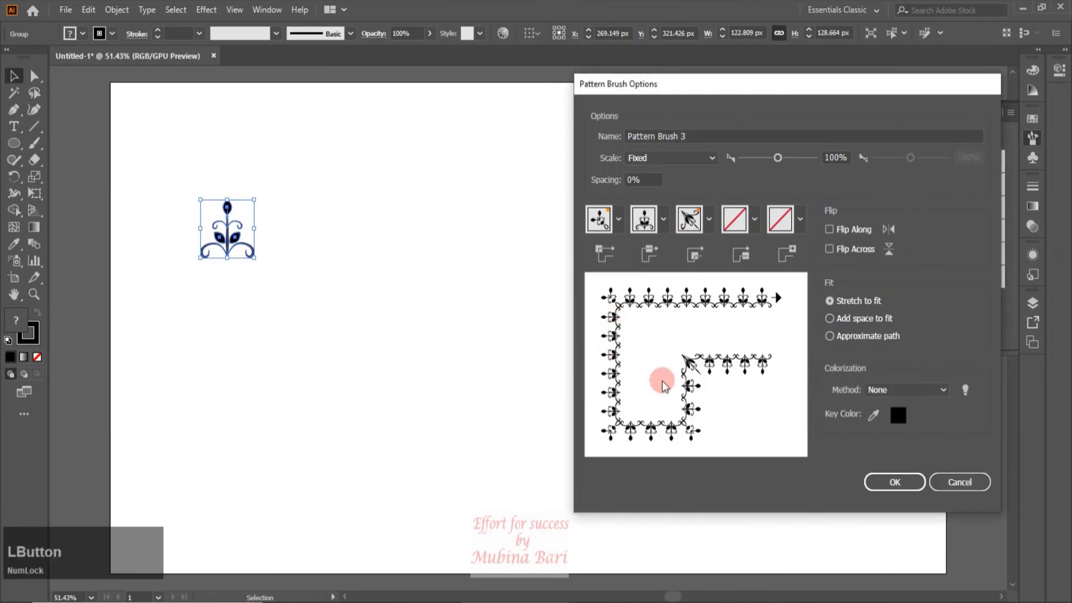
pyautogui.click(887, 488)
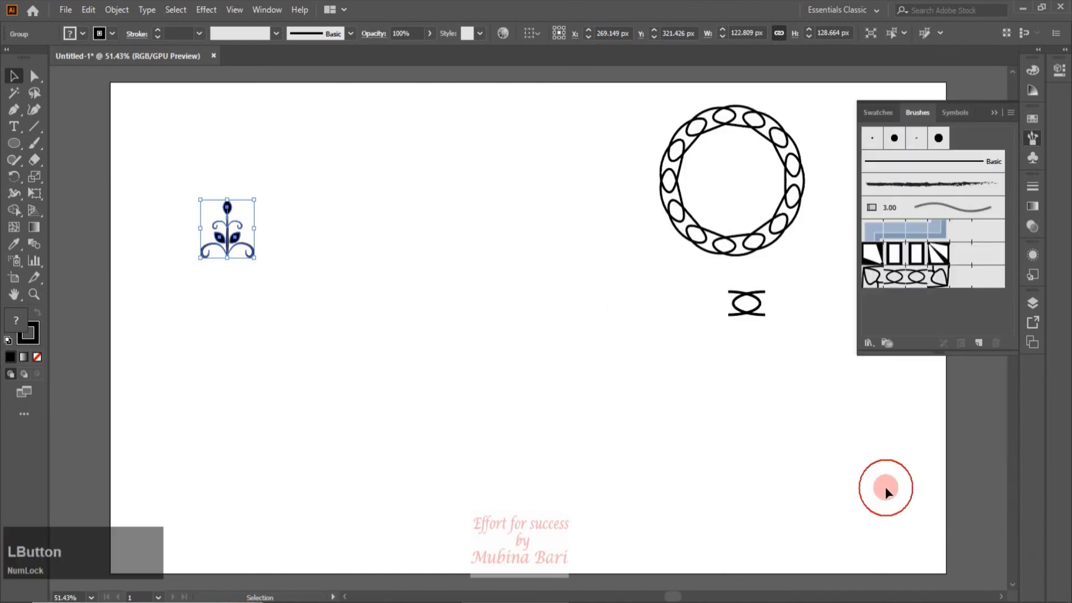
pyautogui.press('Delete')
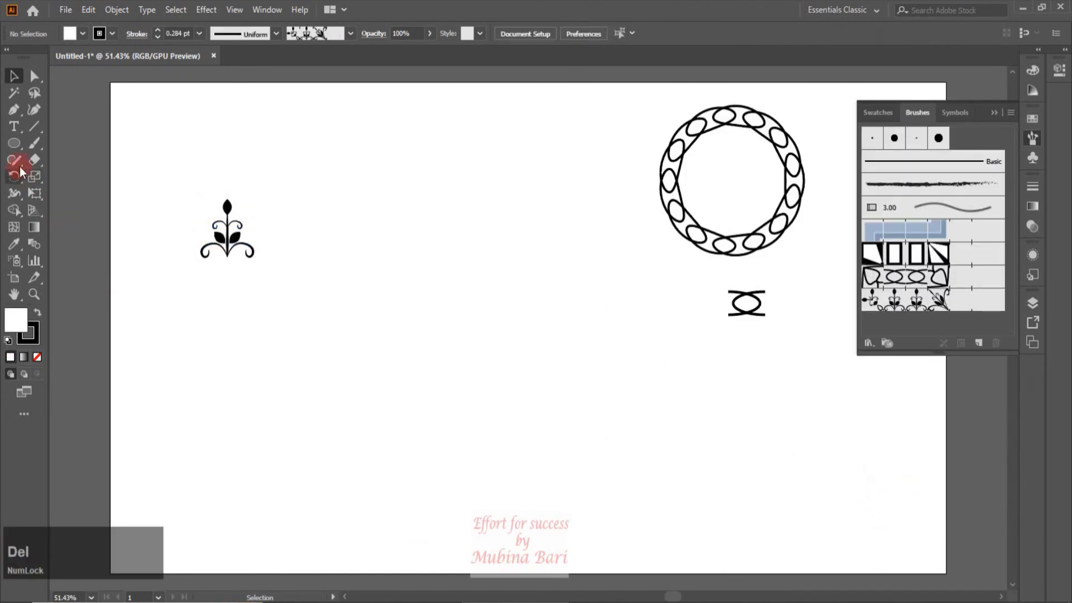
# Draw a circle about 429 px wide in the middle of the artboard and apply the new ornament pattern brush to it.
pyautogui.click(14, 145)
pyautogui.moveTo(335, 244)
pyautogui.mouseDown()
pyautogui.moveTo(400, 295)
pyautogui.moveTo(523, 441)
pyautogui.mouseUp()
pyautogui.click(944, 245)
pyautogui.click(934, 301)
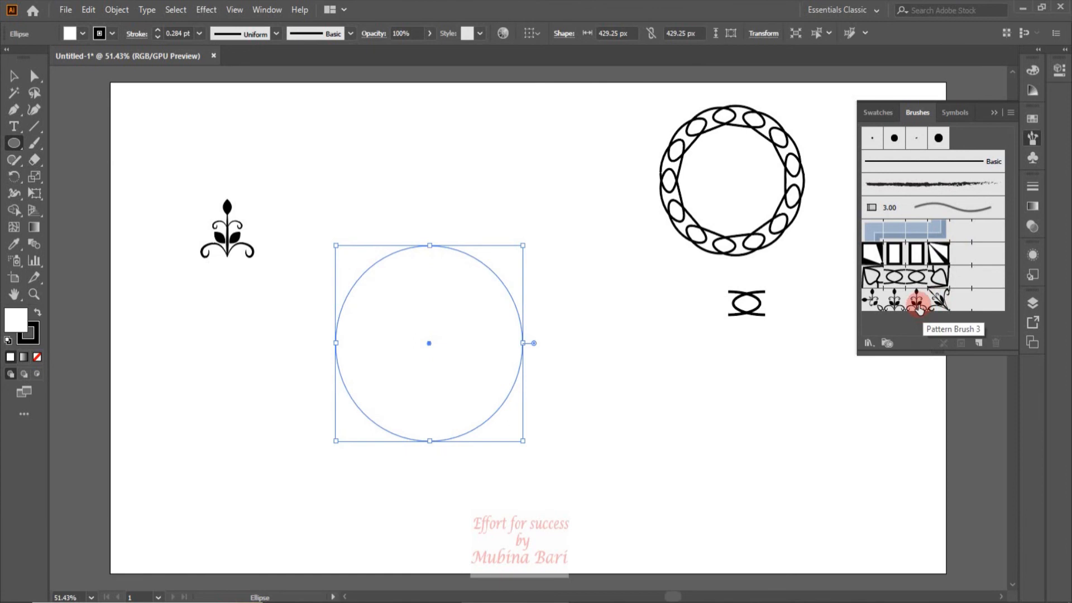
pyautogui.click(918, 304)
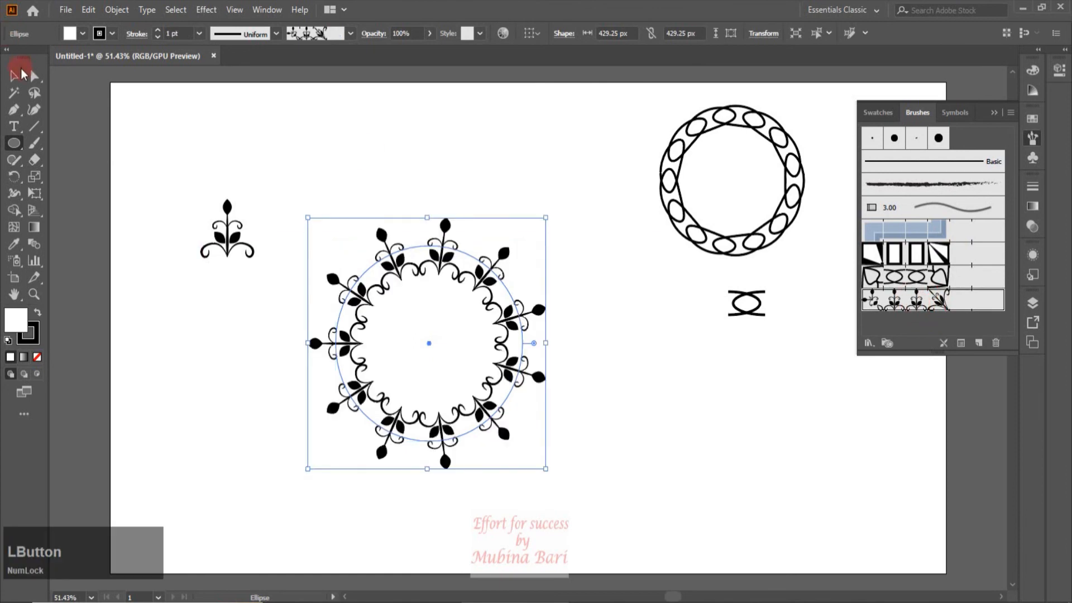
pyautogui.click(22, 72)
pyautogui.click(700, 393)
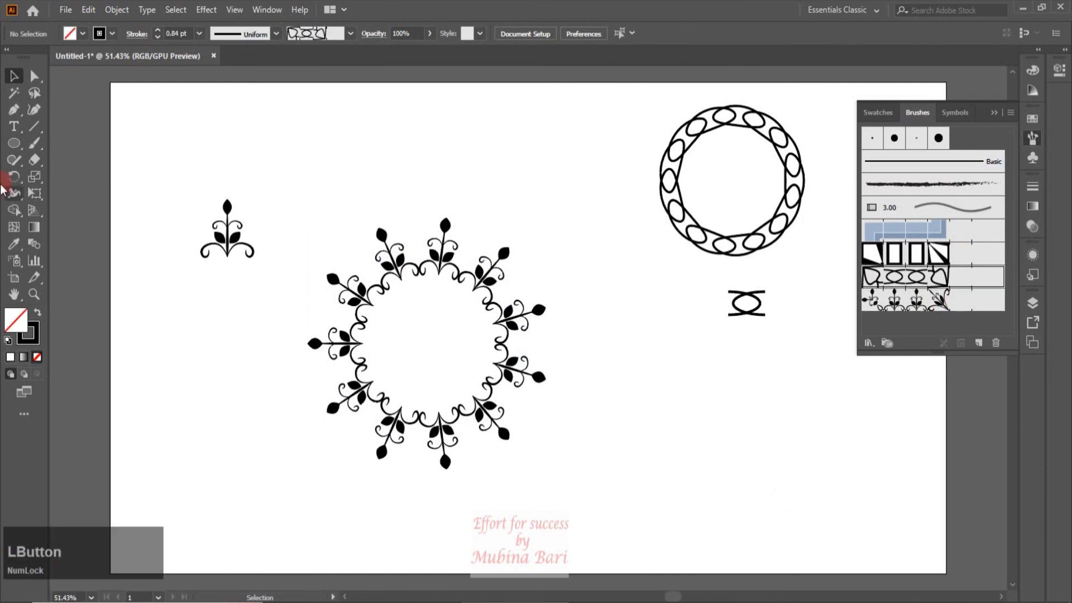
# Draw a circle about 195 px wide centred inside the wreath and apply the ornament pattern brush to it.
pyautogui.click(23, 145)
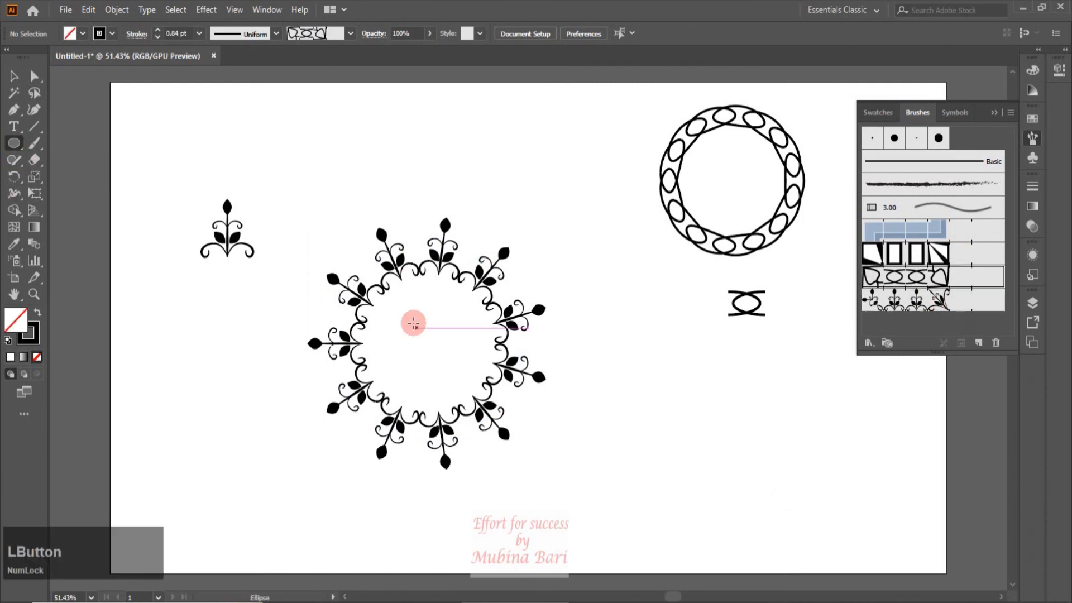
pyautogui.moveTo(395, 302); pyautogui.dragTo(480, 392)
pyautogui.click(14, 75)
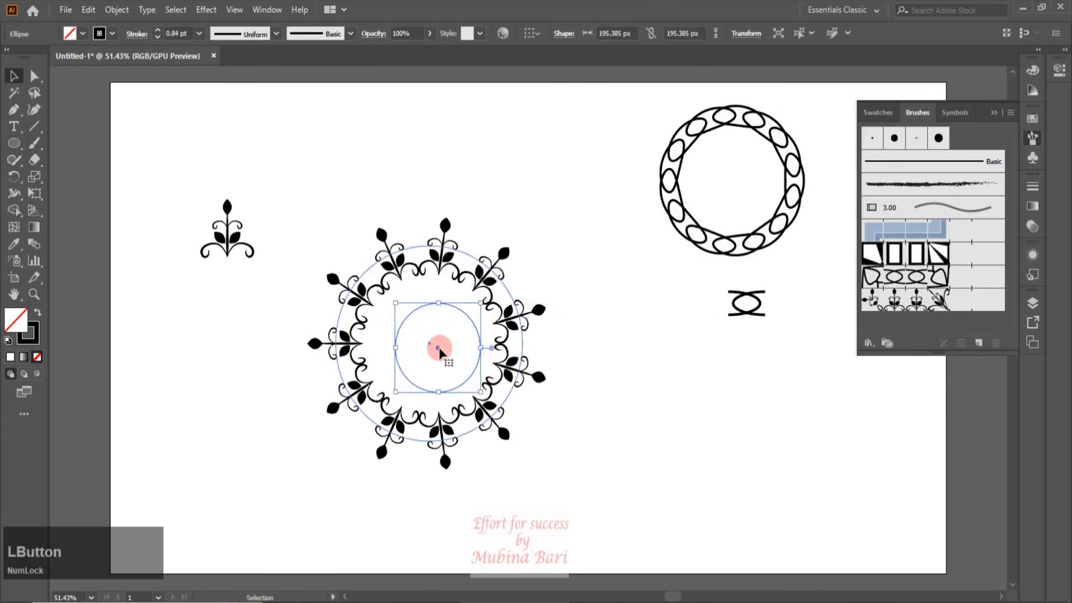
pyautogui.moveTo(438, 350); pyautogui.dragTo(432, 349)
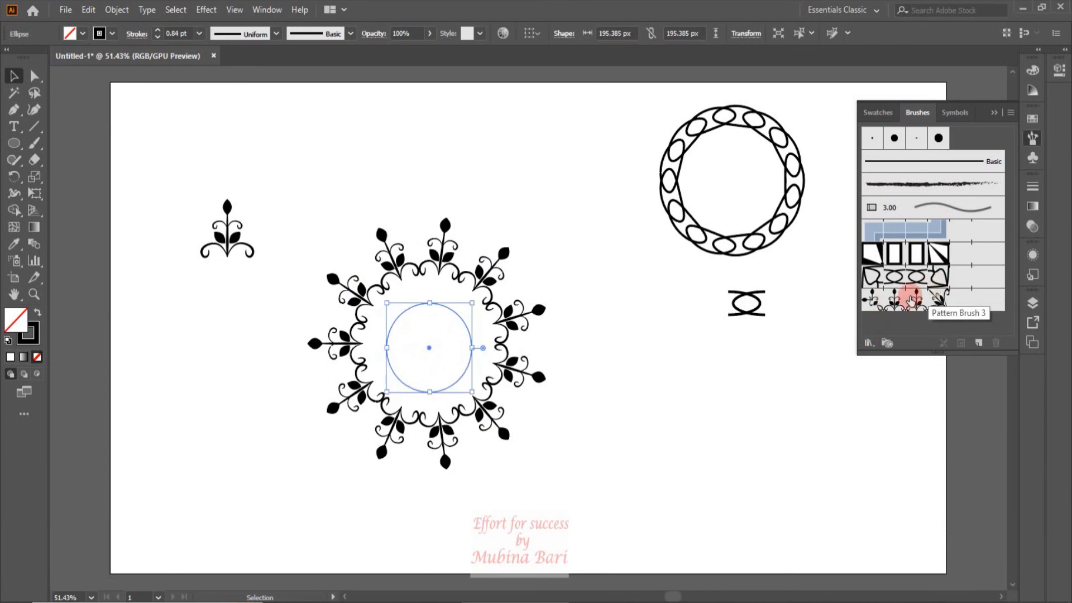
pyautogui.click(912, 304)
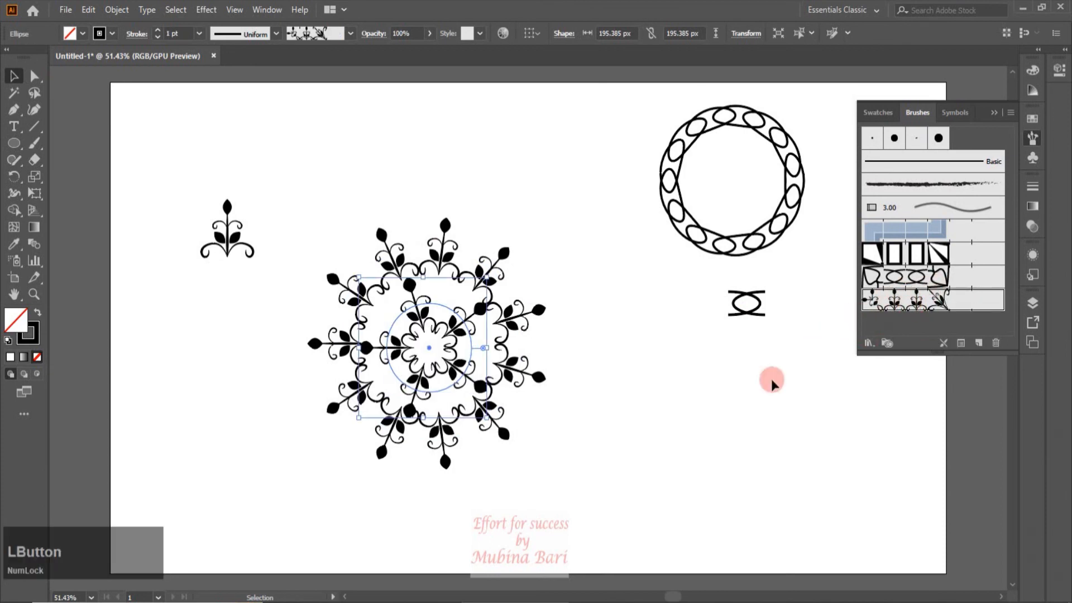
pyautogui.click(750, 392)
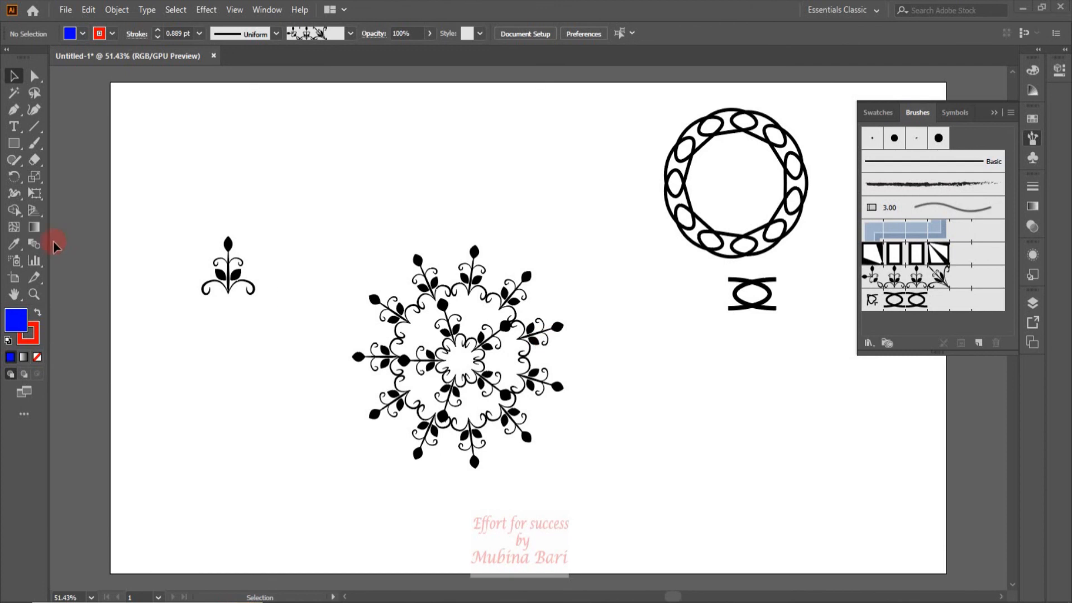
# Draw a circle about 344 px wide on the artboard below the leaf ornament and apply the rectangular-frame pattern brush to it.
pyautogui.click(17, 139)
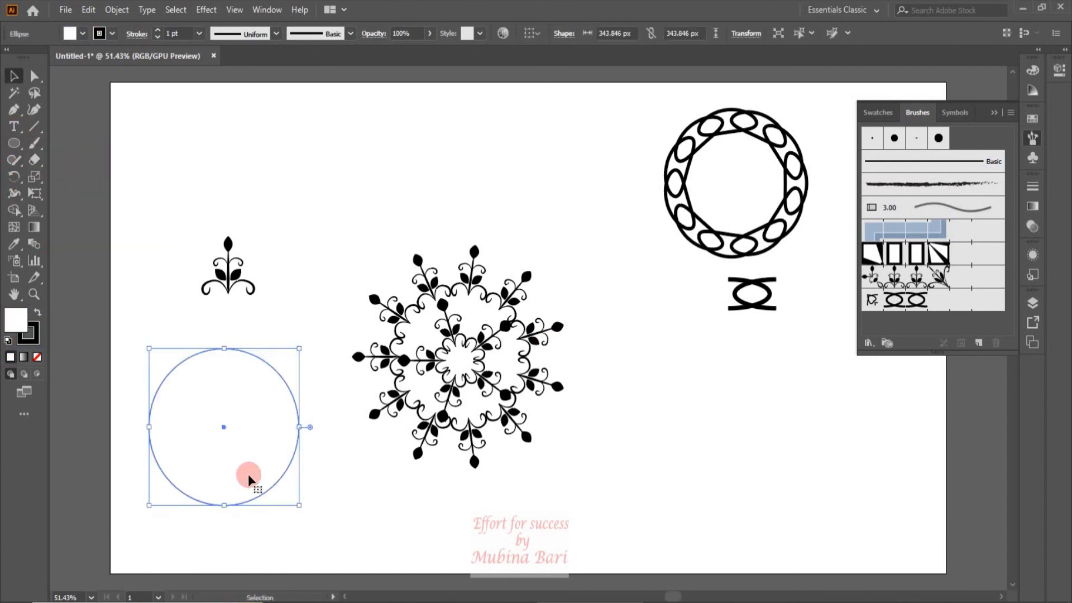
pyautogui.click(917, 254)
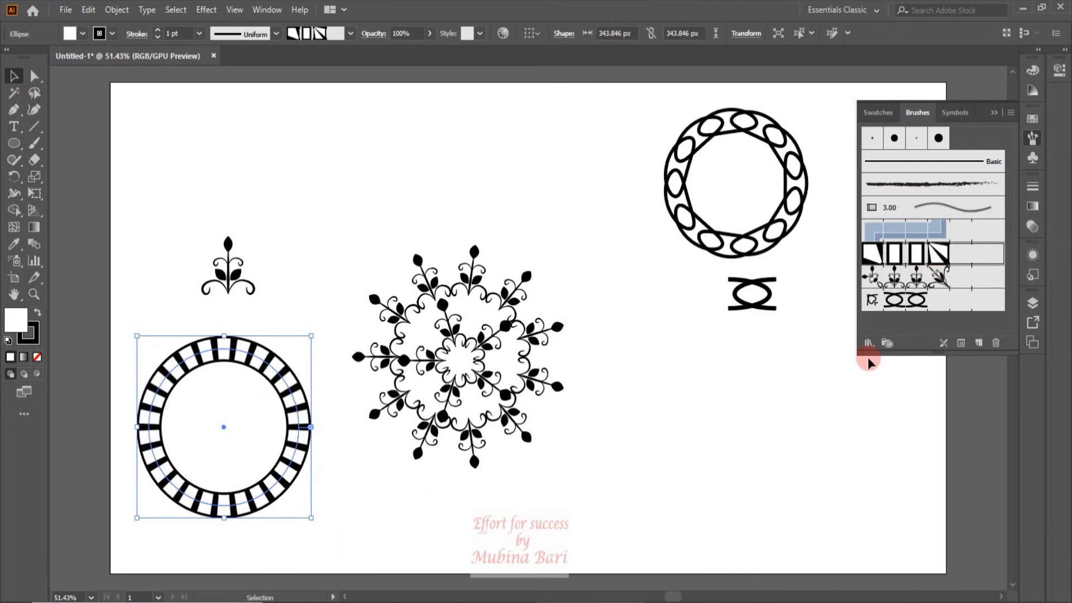
# Set the rectangular-frame pattern brush's colorization method to Hue Shift.
pyautogui.doubleClick(920, 260)
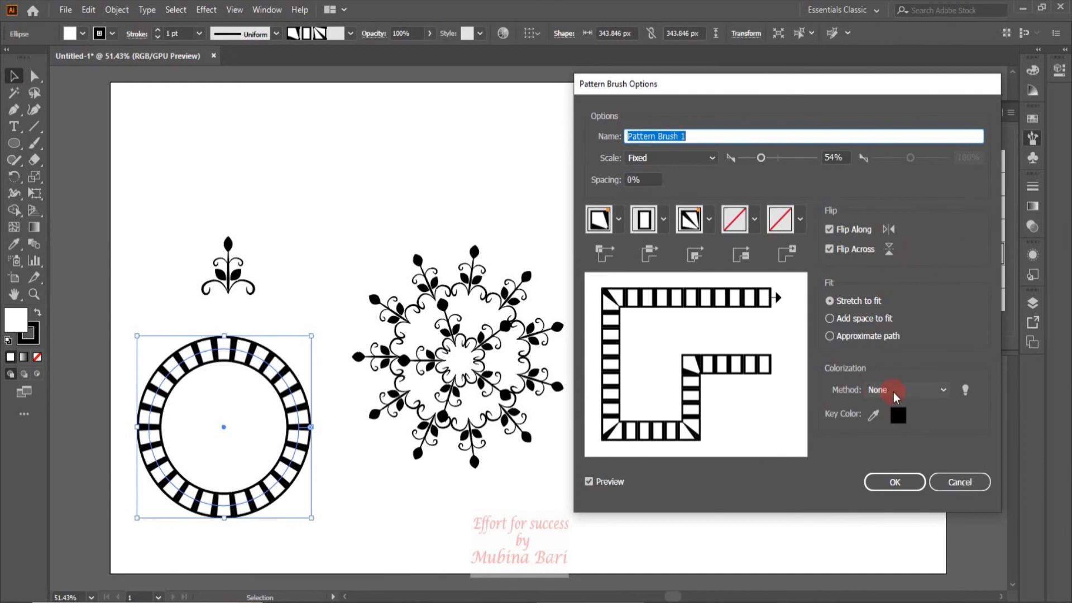
pyautogui.click(951, 388)
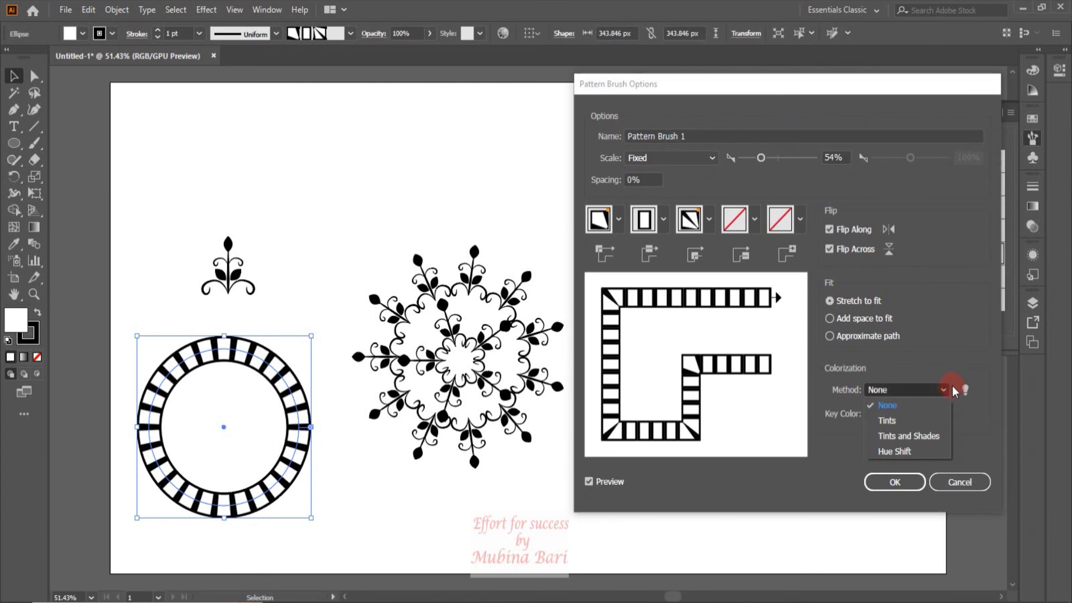
pyautogui.click(950, 388)
pyautogui.click(946, 390)
pyautogui.click(877, 452)
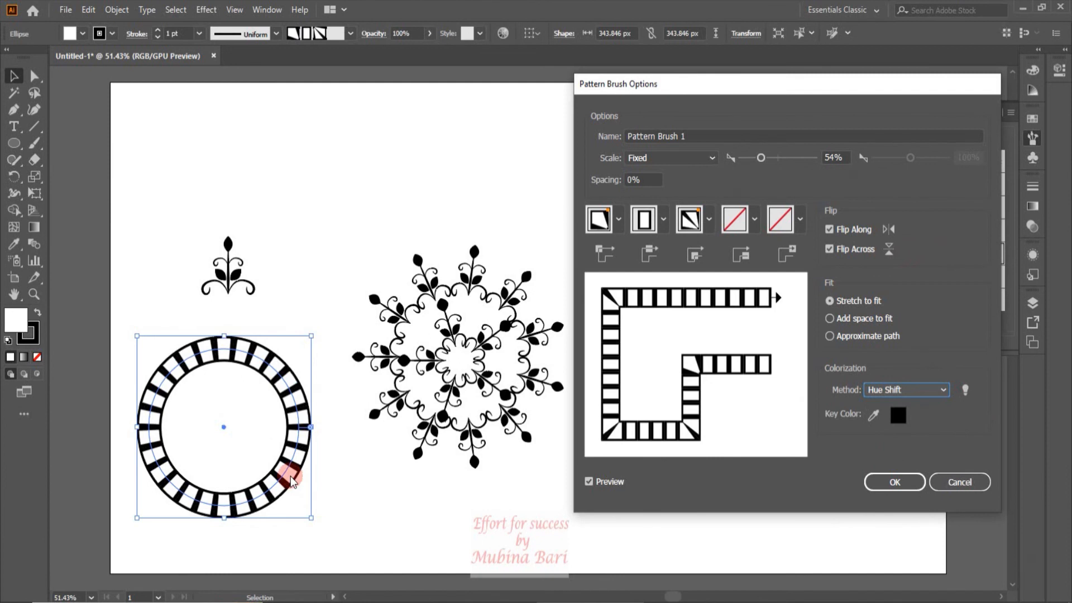
pyautogui.click(905, 389)
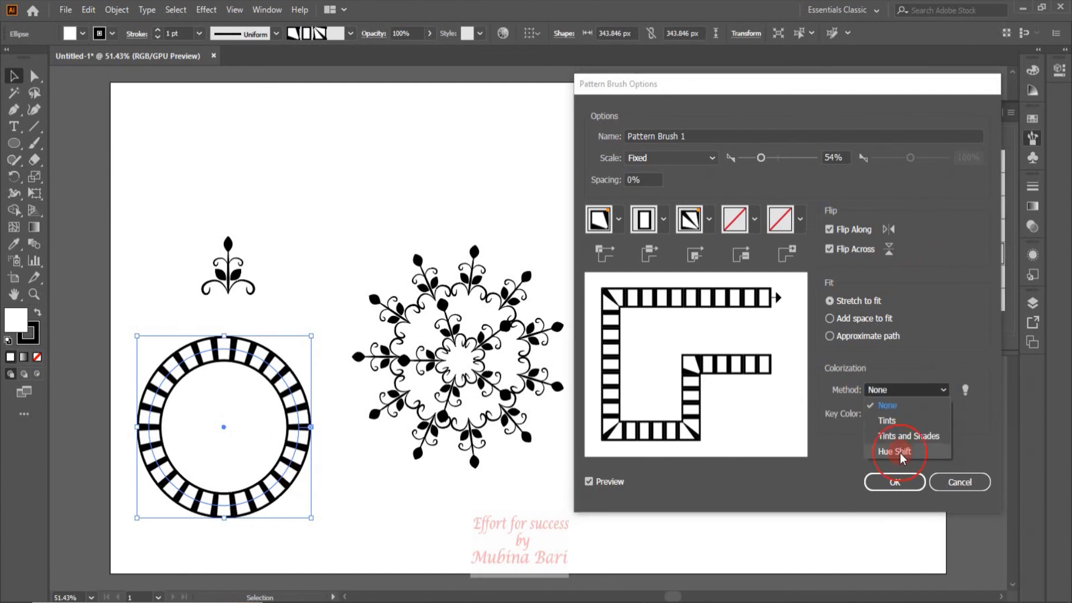
pyautogui.click(900, 454)
pyautogui.click(895, 484)
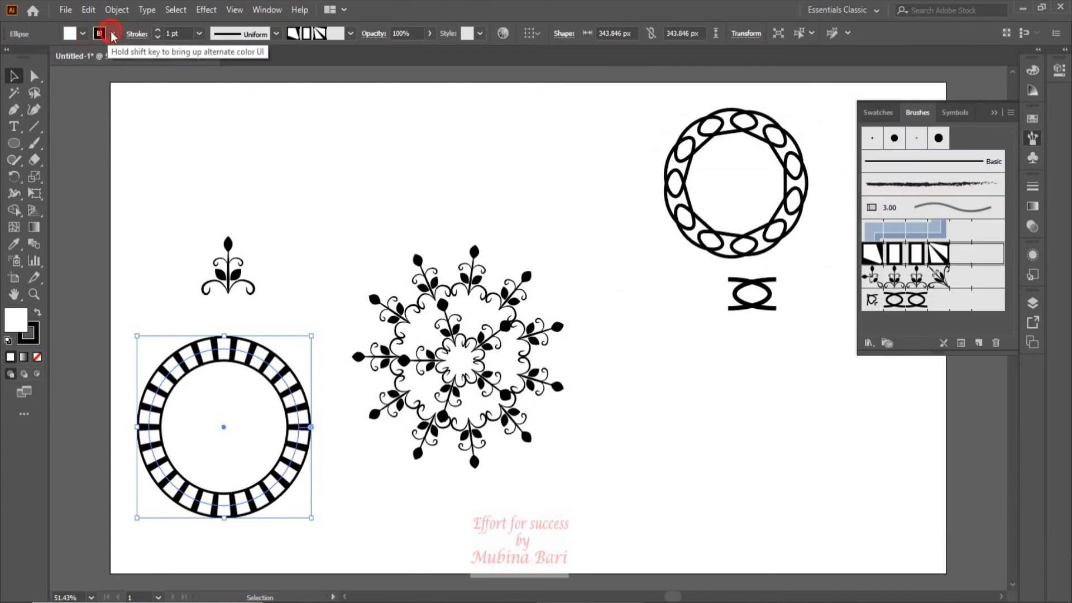
# Give the rectangular-frame circle a dark brown stroke and a light brown fill.
pyautogui.click(112, 33)
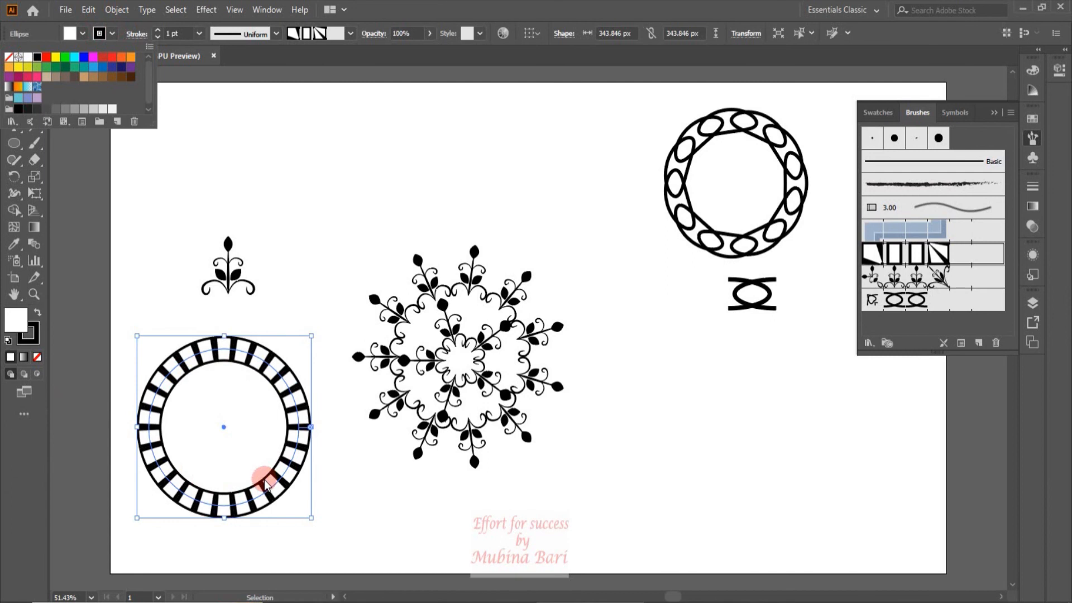
pyautogui.click(129, 78)
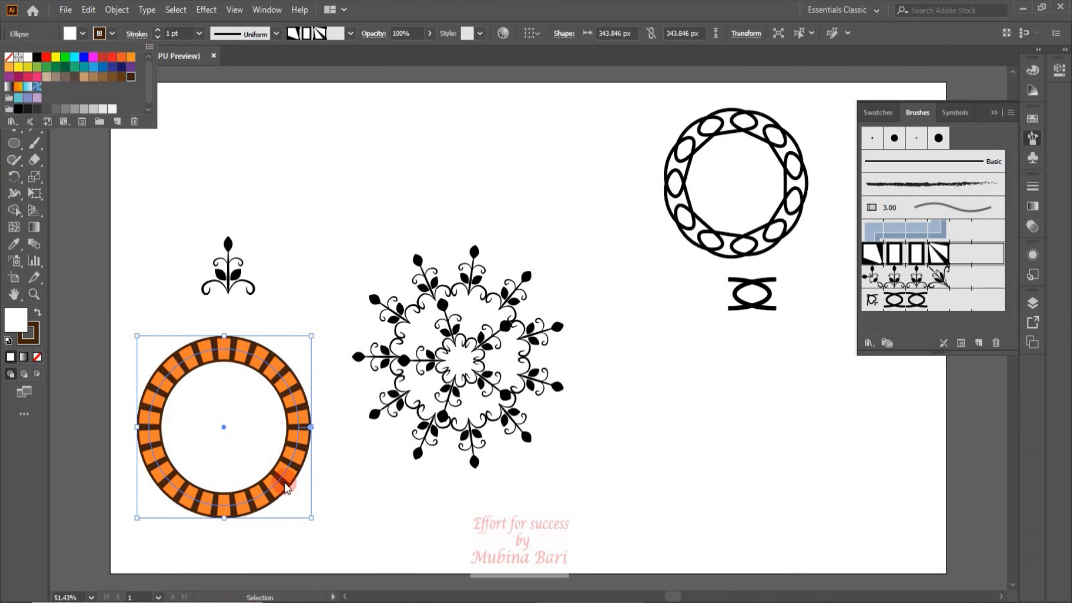
pyautogui.click(82, 35)
pyautogui.click(83, 35)
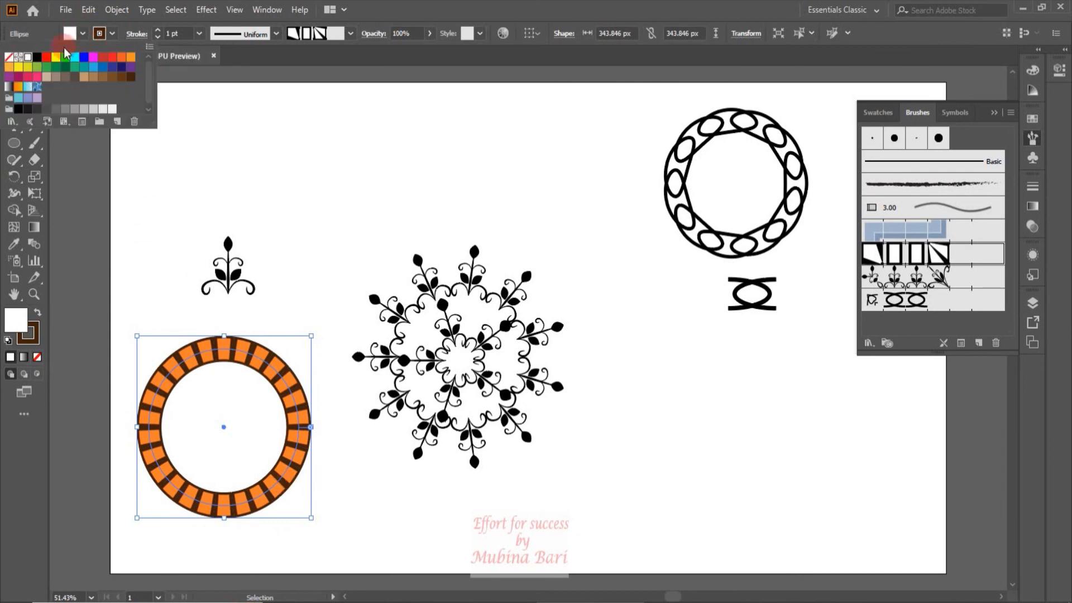
pyautogui.click(82, 78)
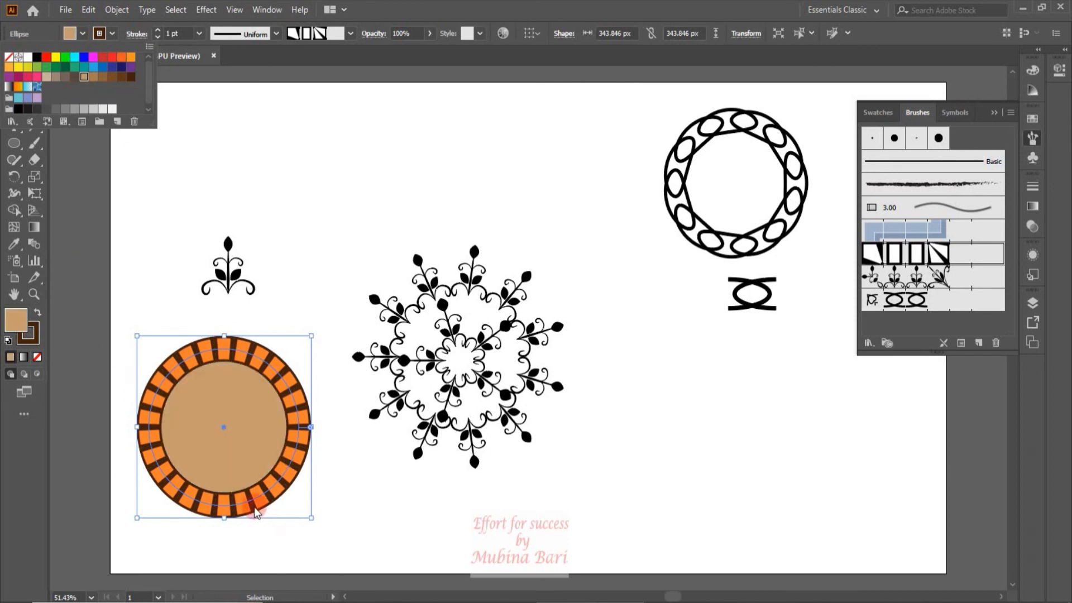
pyautogui.click(364, 507)
# Set the leaf ornament brush's colorization method to Tints and apply the change to the existing wreath strokes.
pyautogui.click(425, 364)
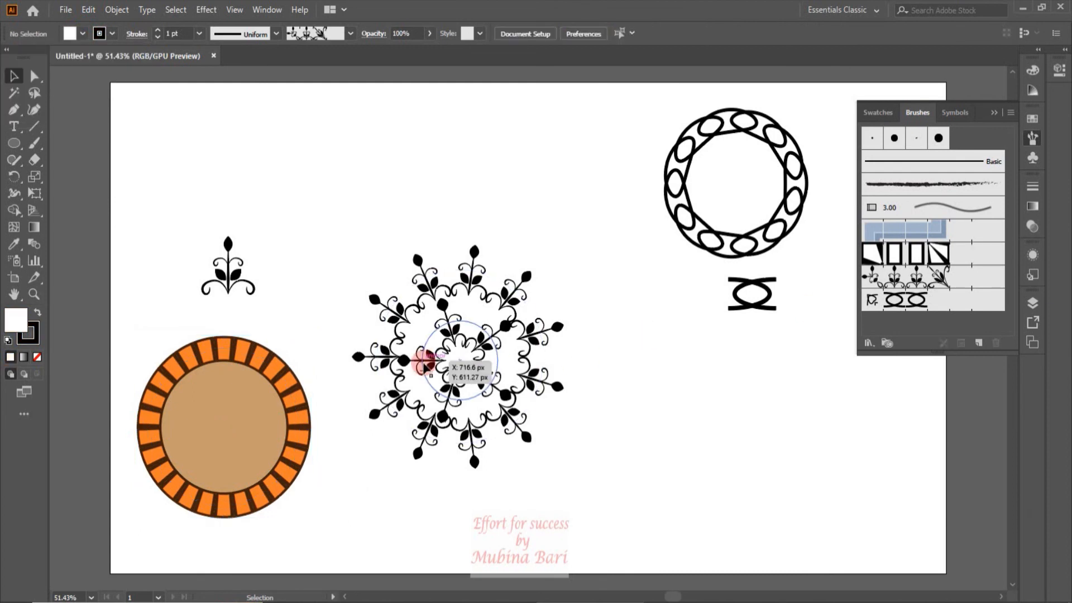
pyautogui.moveTo(425, 364)
pyautogui.mouseDown()
pyautogui.moveTo(984, 251)
pyautogui.moveTo(924, 280)
pyautogui.mouseUp()
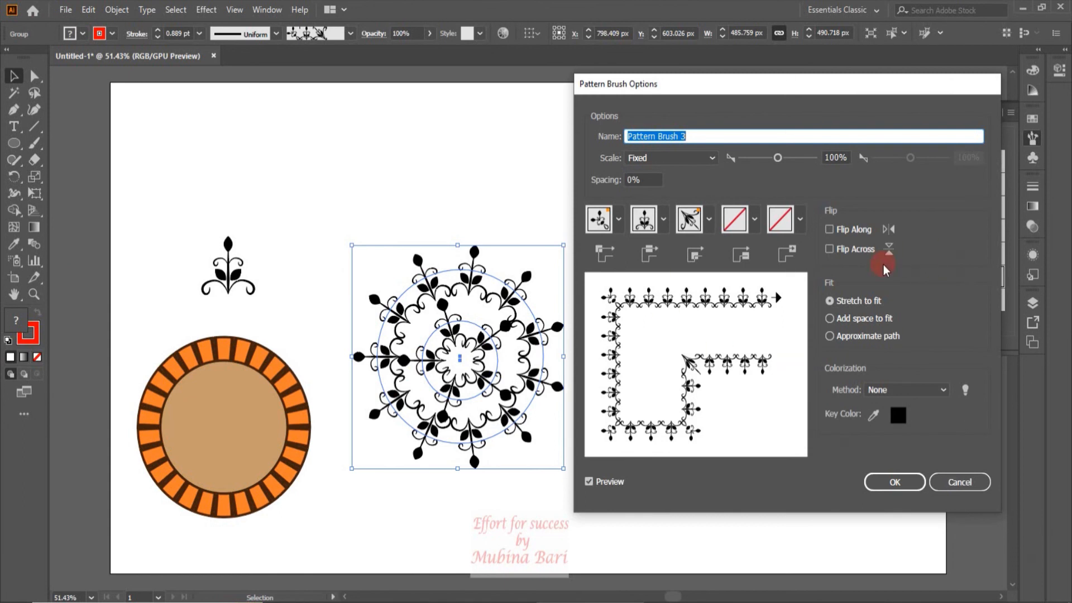
pyautogui.click(943, 391)
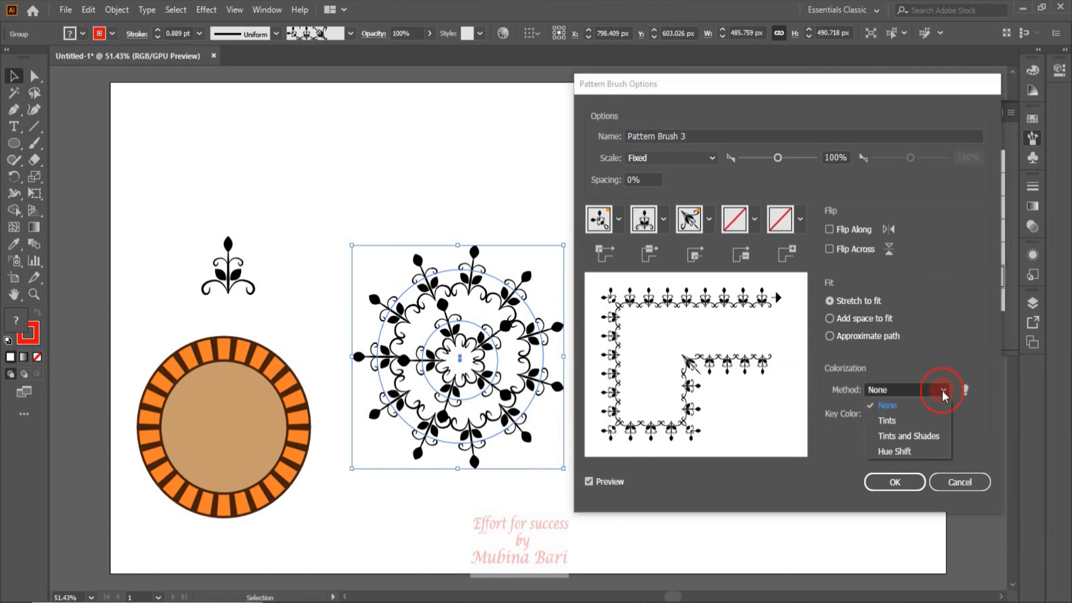
pyautogui.click(899, 421)
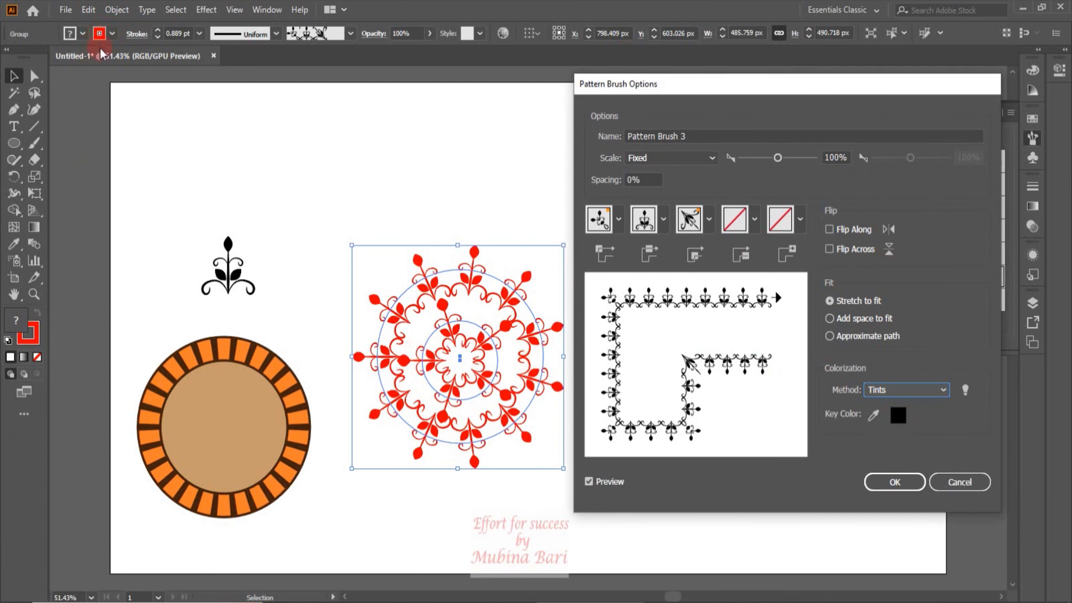
pyautogui.click(895, 481)
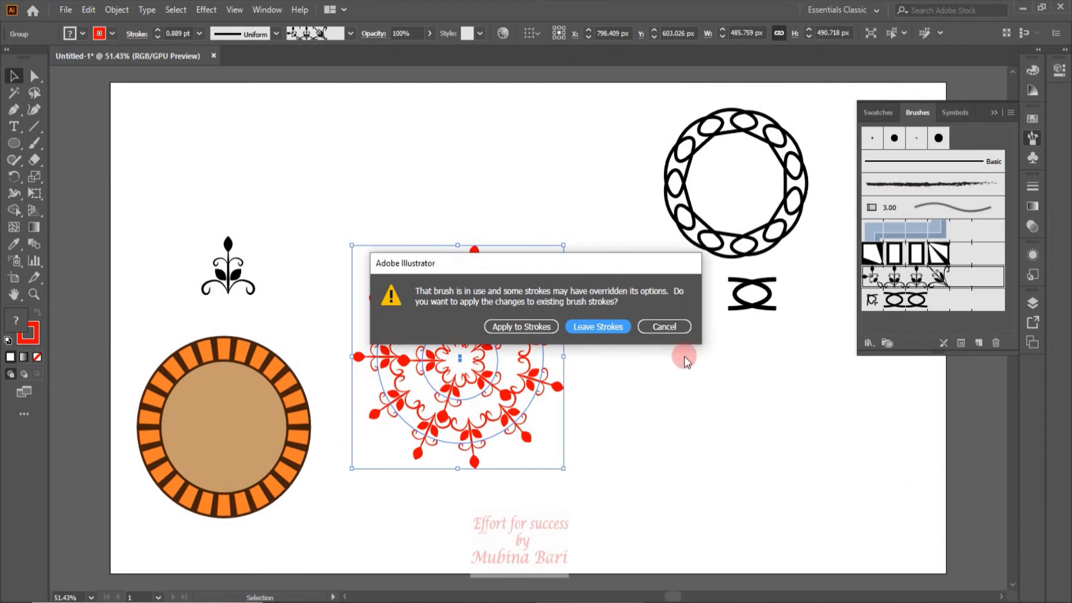
pyautogui.click(521, 326)
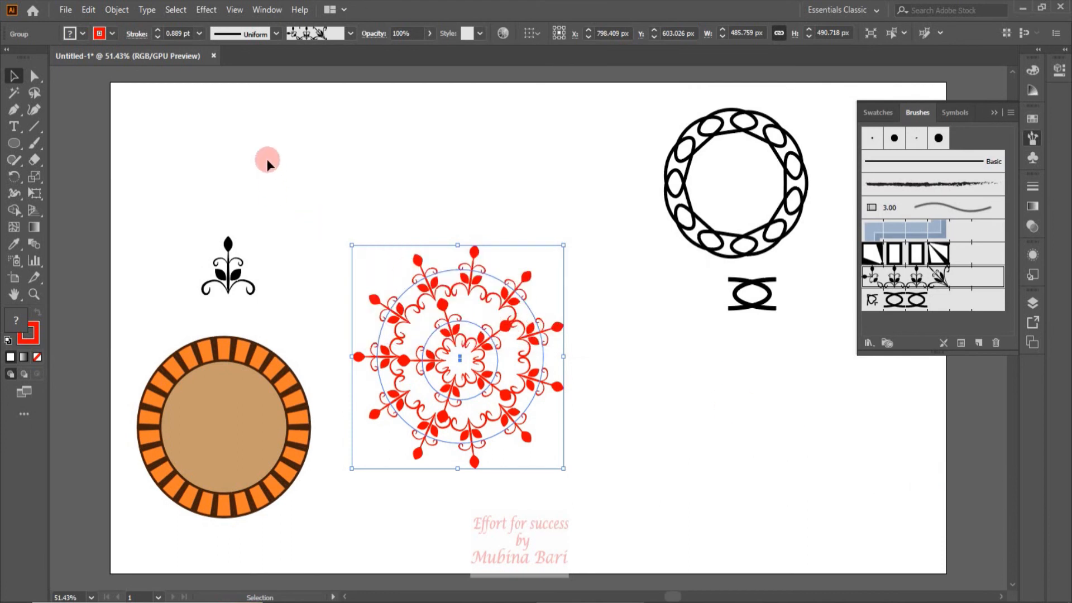
# Try blue and green stroke colours on the leaf wreath and keep dark green.
pyautogui.click(111, 34)
pyautogui.click(84, 57)
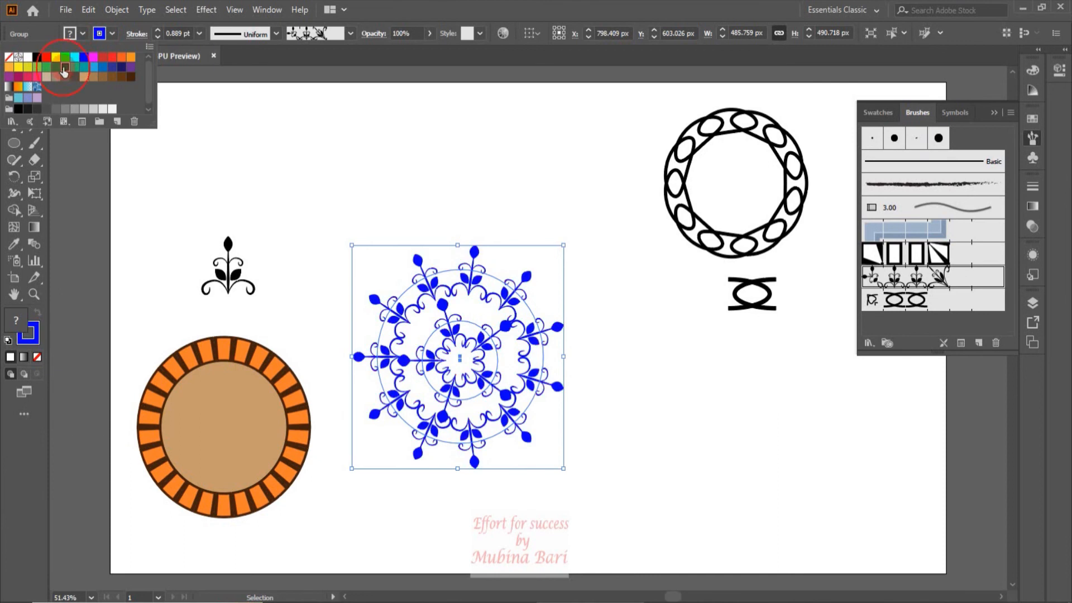
pyautogui.click(65, 67)
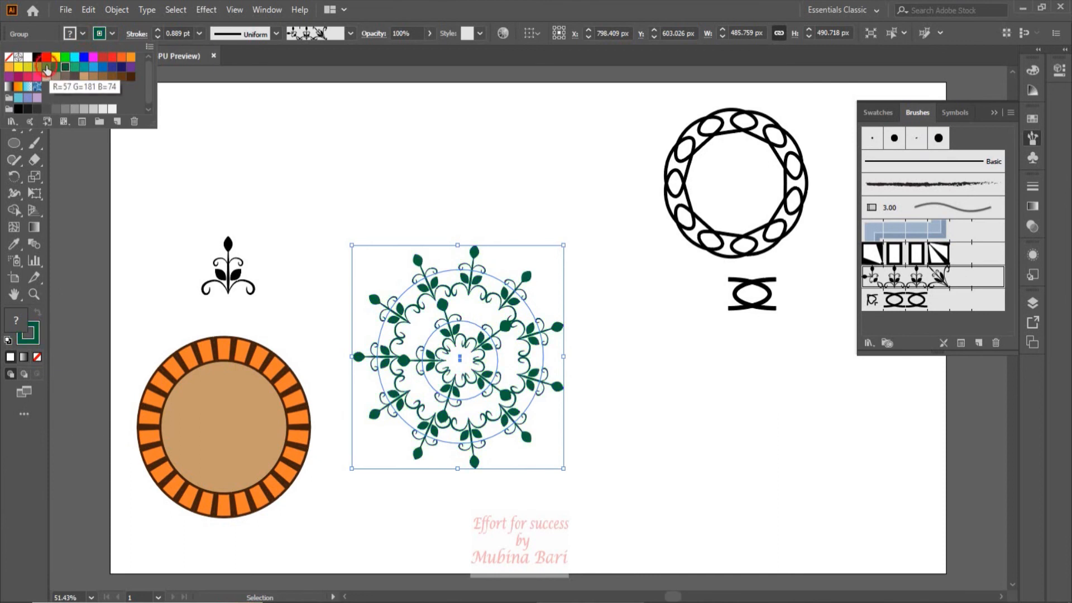
pyautogui.click(56, 67)
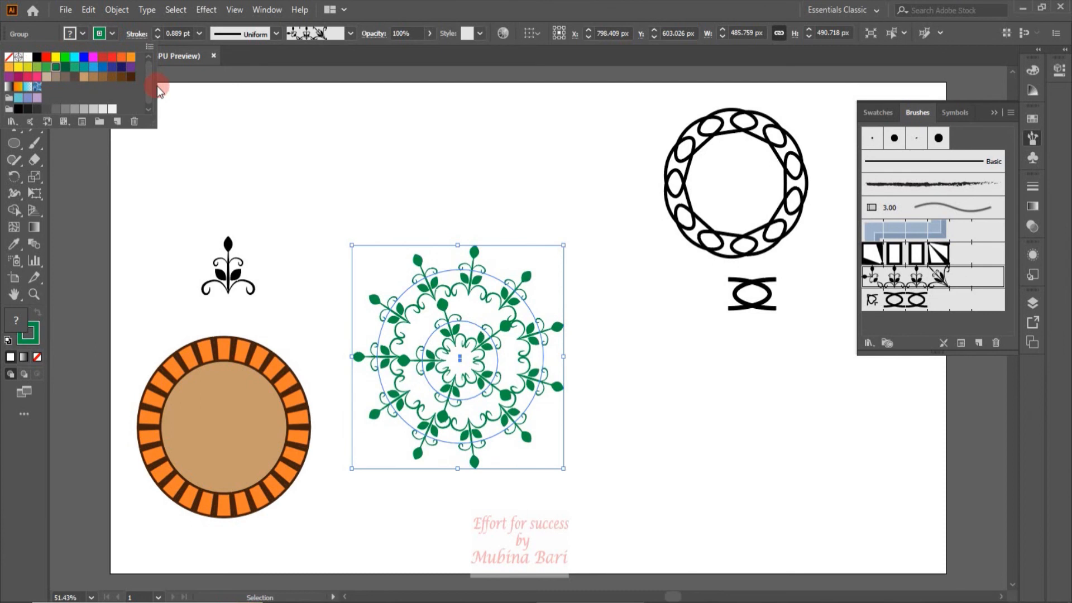
pyautogui.click(157, 88)
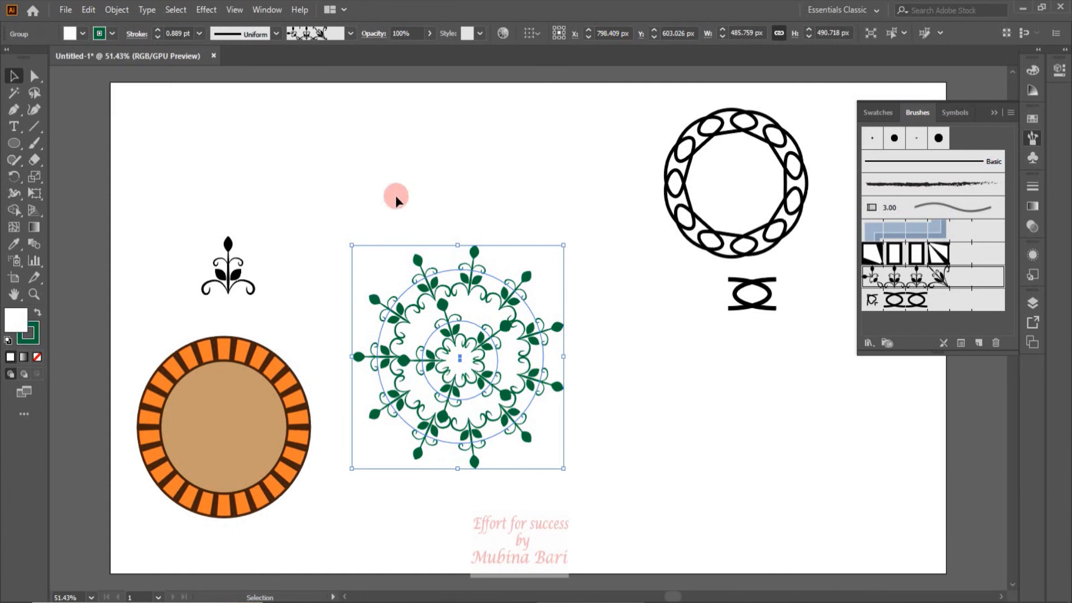
# Fill the leaf wreath's circles with the yellow-green swatch R=217 G=224 B=33.
pyautogui.click(70, 33)
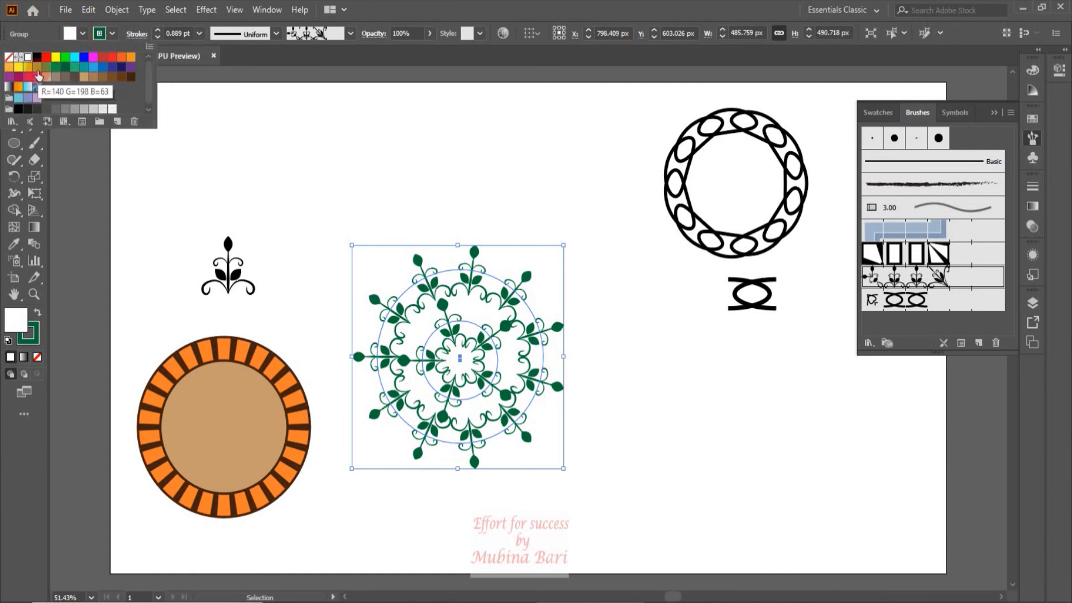
pyautogui.click(36, 69)
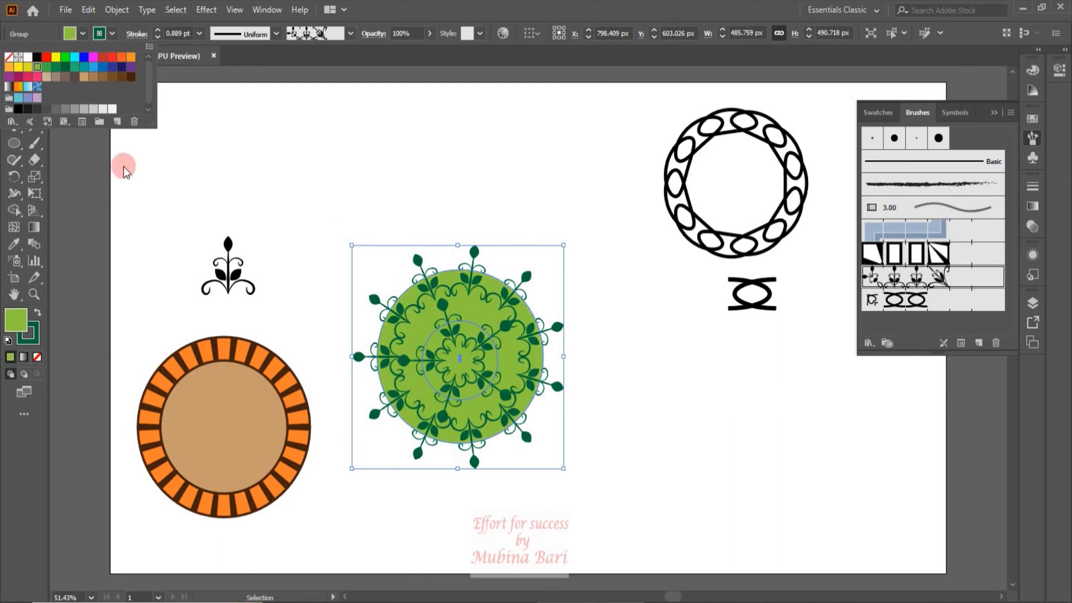
pyautogui.click(27, 66)
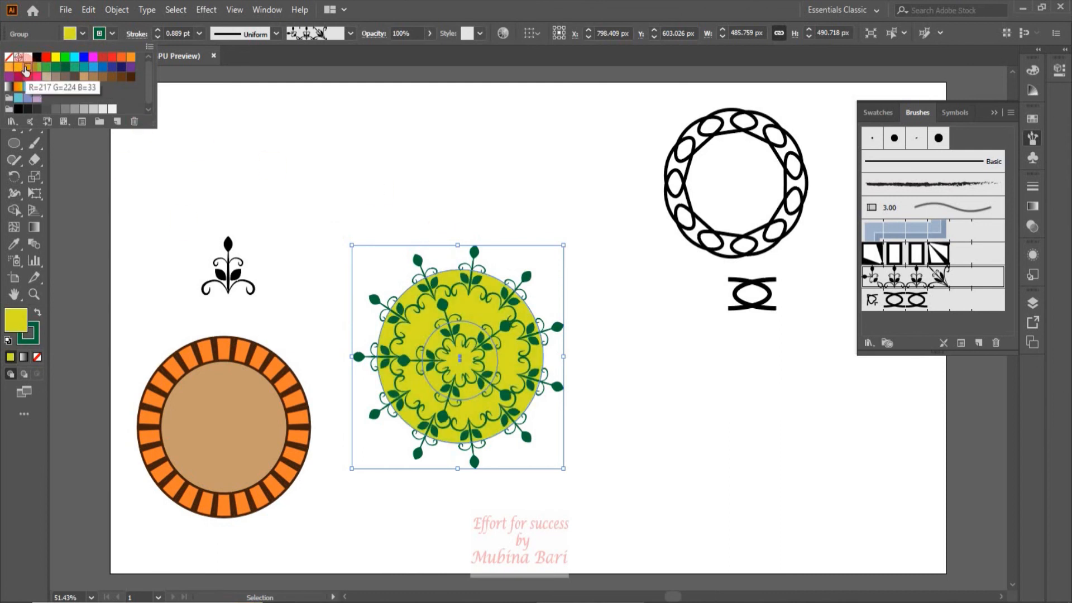
pyautogui.click(646, 523)
# Set the ellipse-arc pattern brush's colorization method to Tints and apply the change to the existing ring's stroke.
pyautogui.click(711, 236)
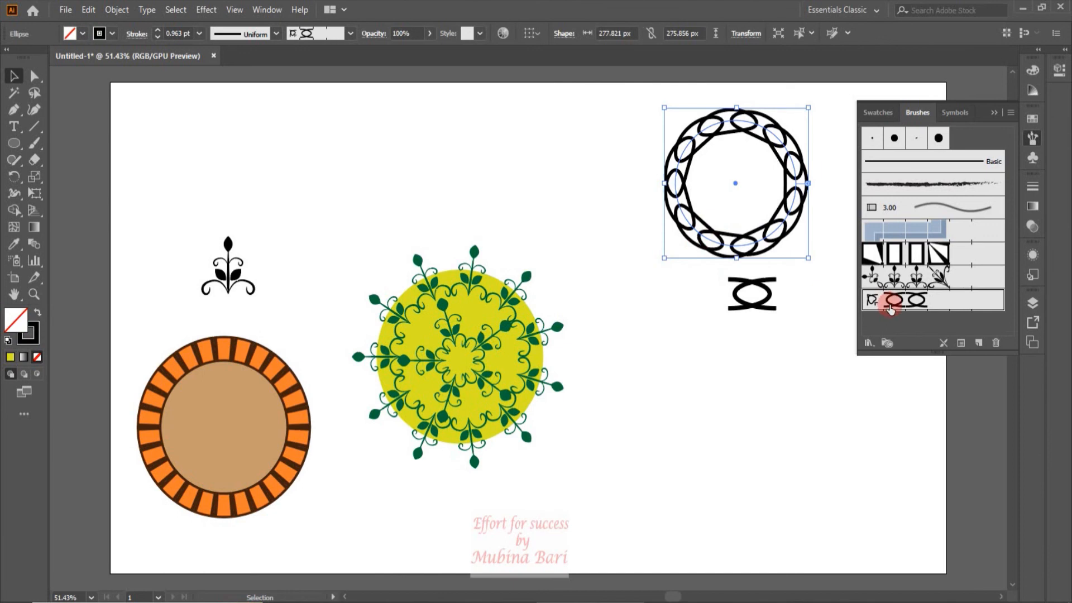
pyautogui.doubleClick(890, 301)
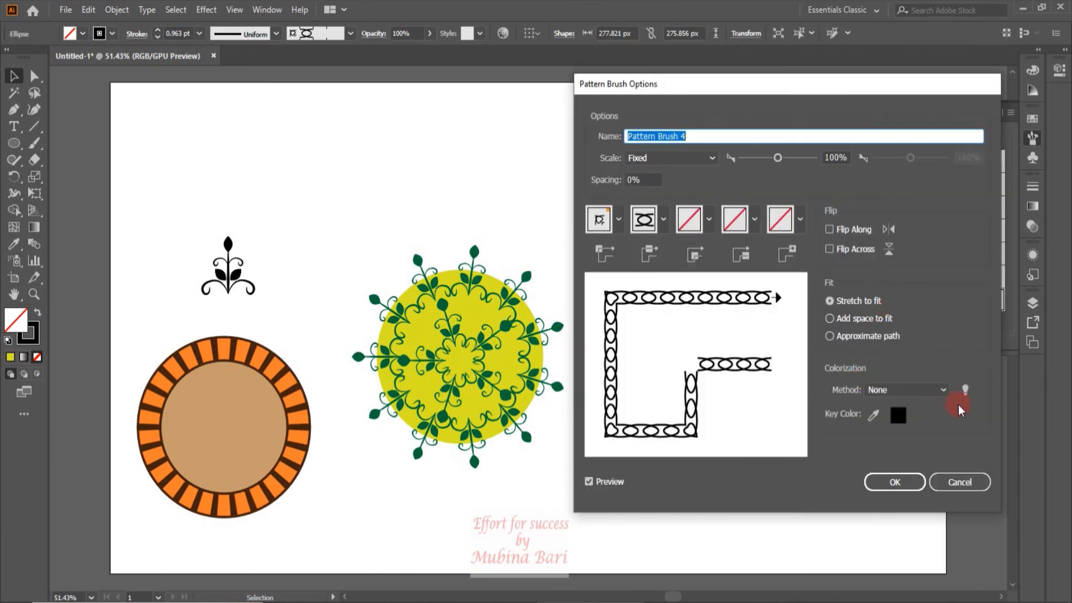
pyautogui.click(945, 390)
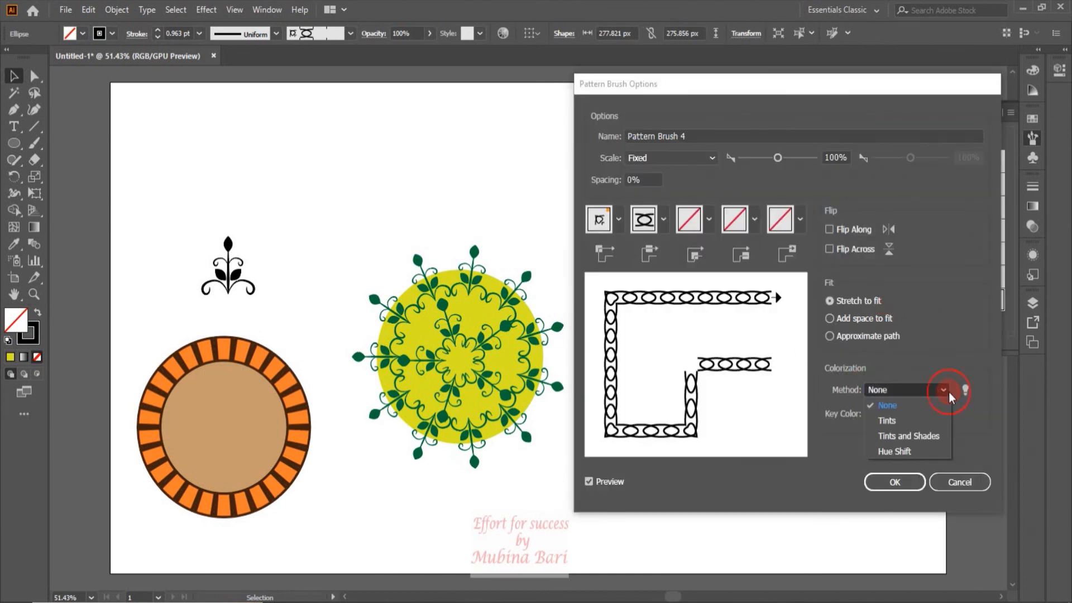
pyautogui.click(888, 421)
pyautogui.click(889, 484)
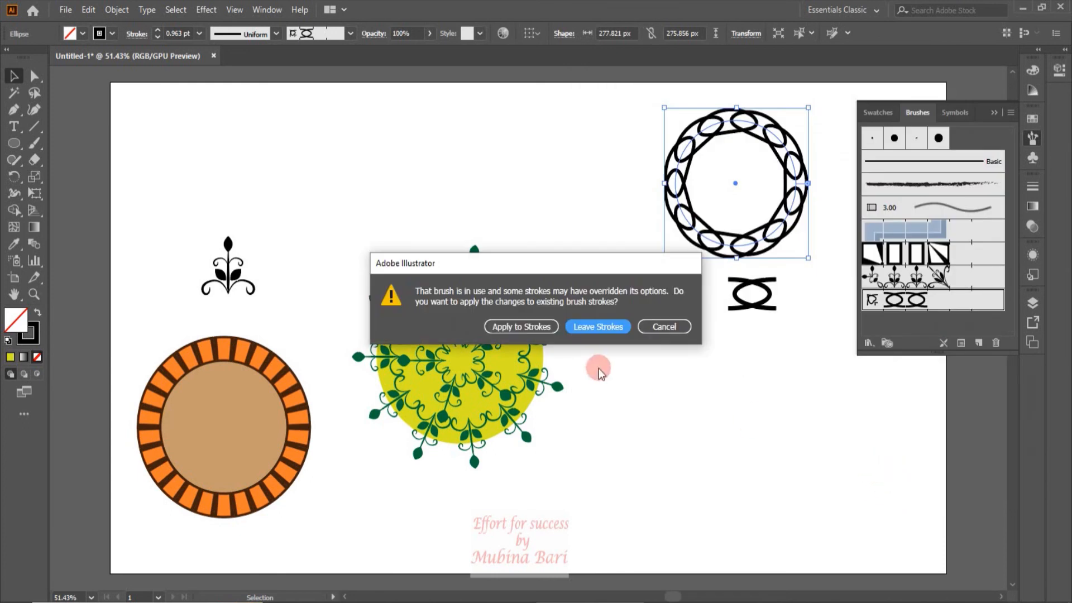
pyautogui.click(521, 327)
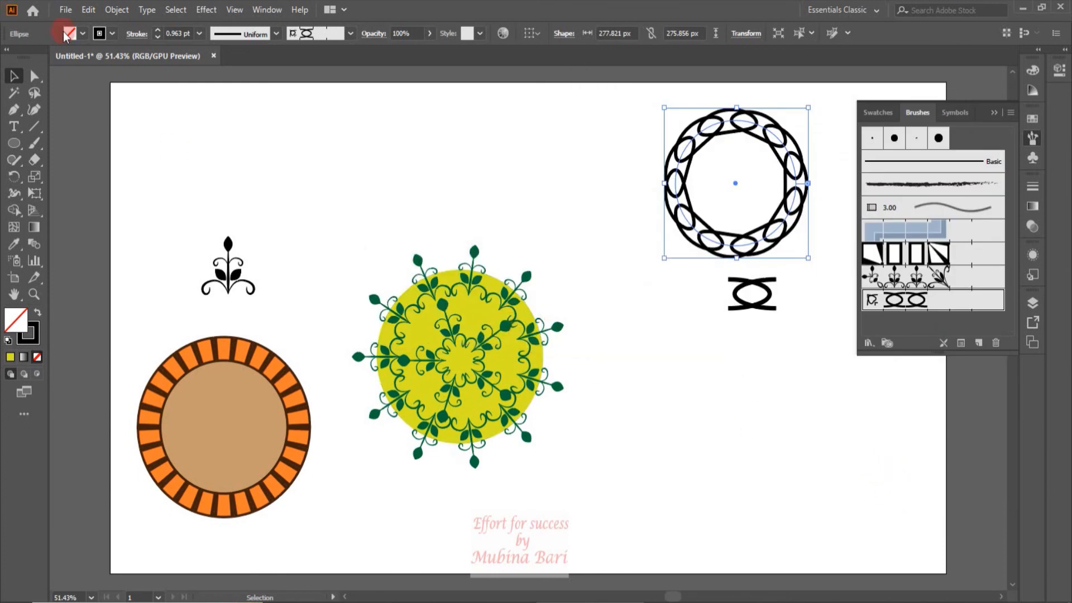
# Set the ellipse-arc ring's stroke colour to red.
pyautogui.click(112, 34)
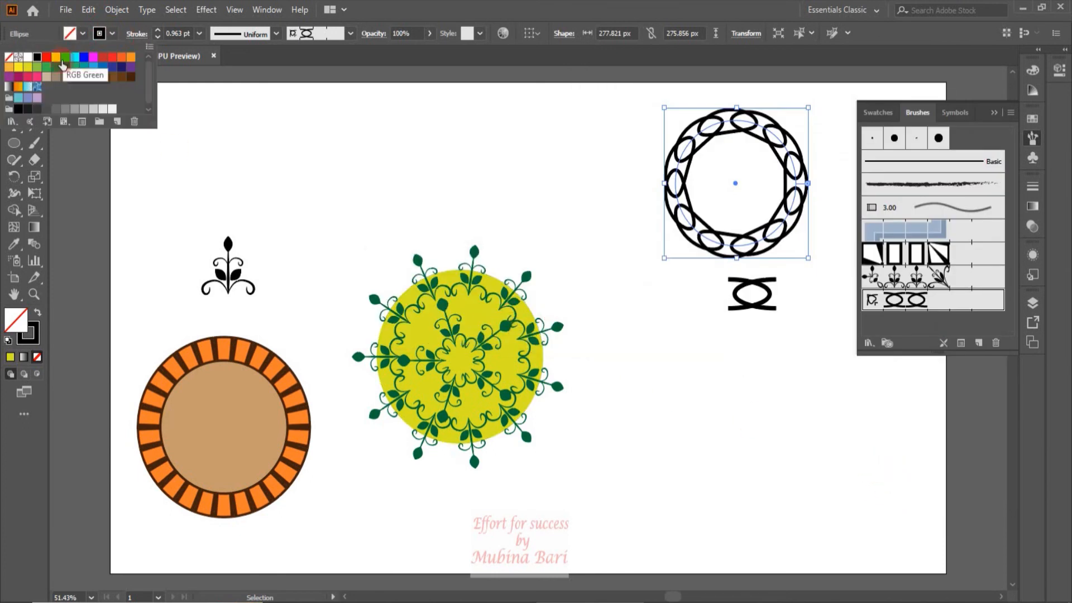
pyautogui.click(47, 58)
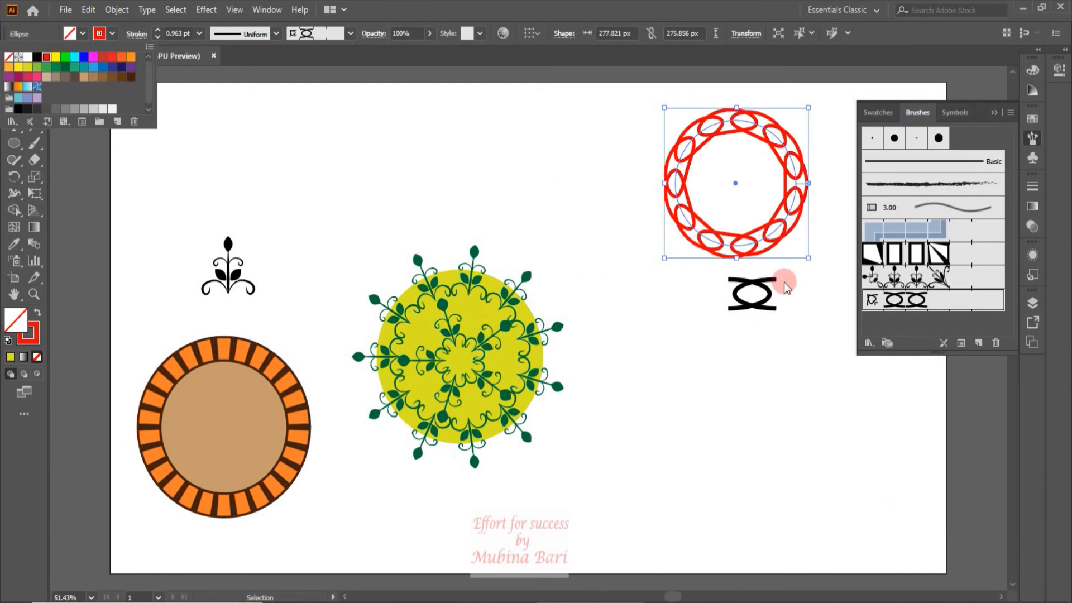
pyautogui.moveTo(774, 294); pyautogui.dragTo(765, 307)
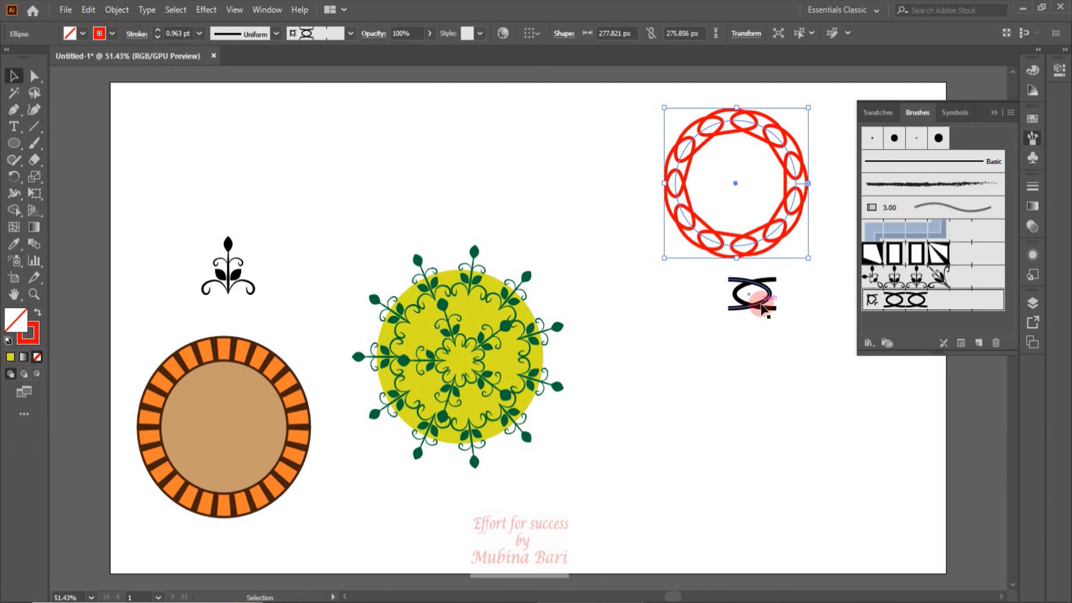